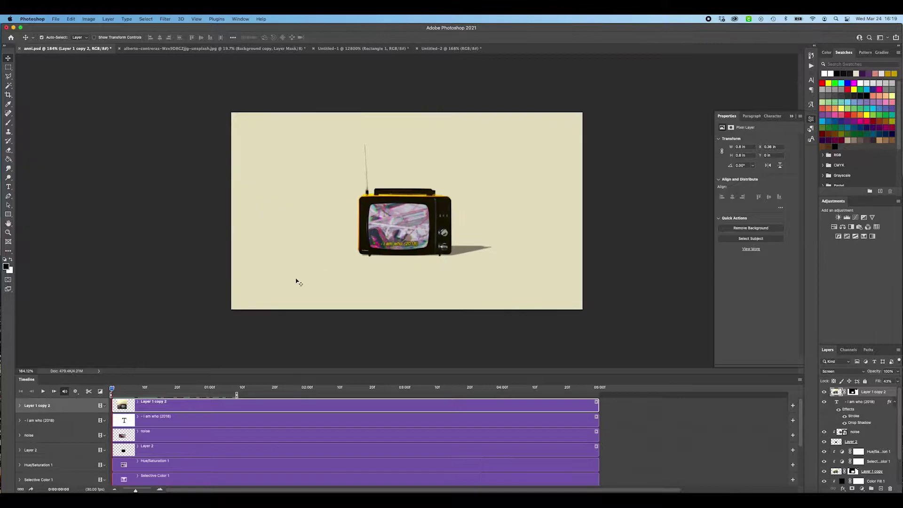
- Preview the finished TV animation in anni.psd and compare the cut-out TV with its original background in the source photo document
drag(113, 388, 216, 385)
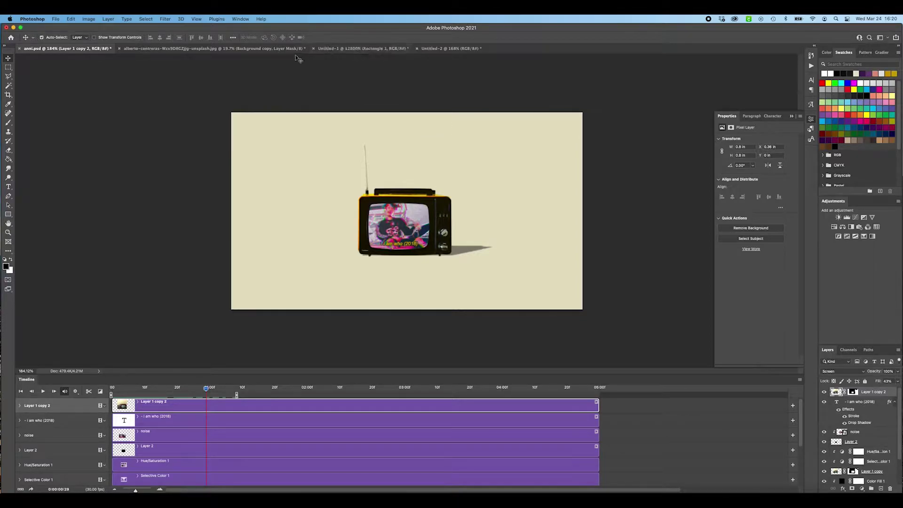
click(339, 49)
click(261, 49)
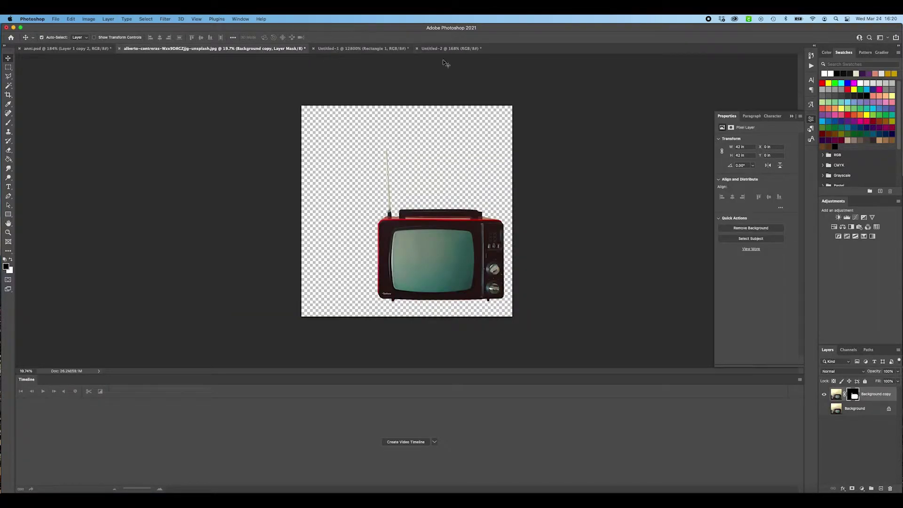
scroll(454, 213, up, 1)
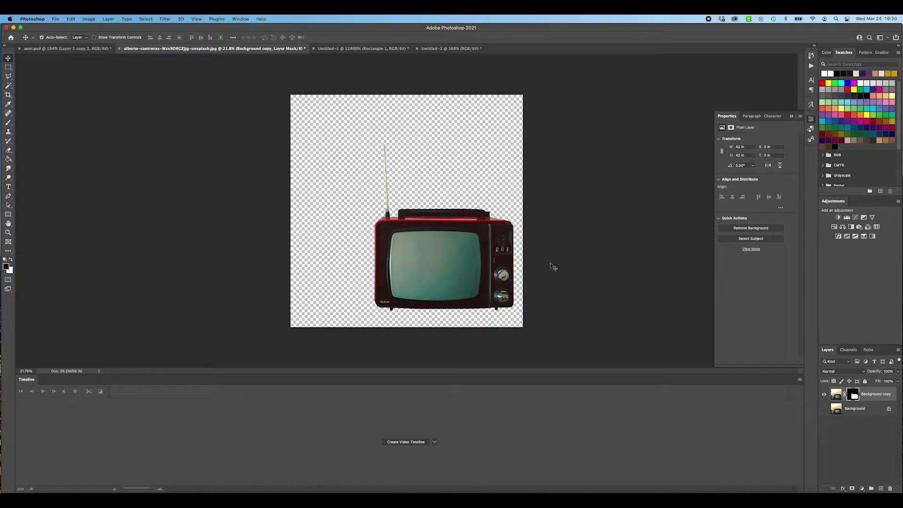
click(824, 409)
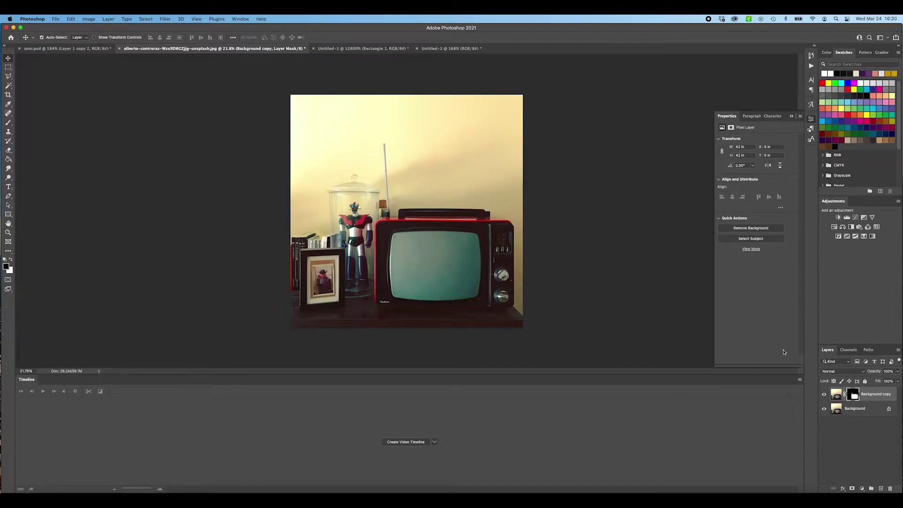
click(825, 410)
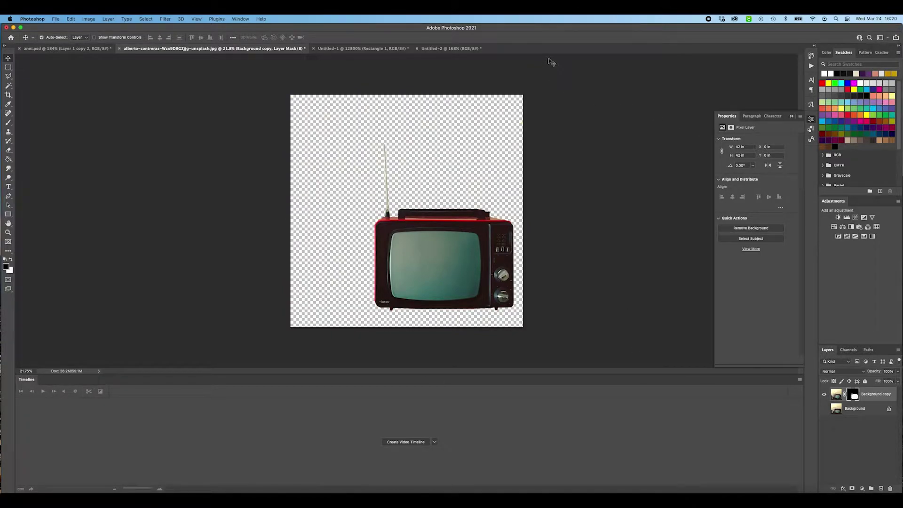
- Copy the masked TV layer from a floating source photo window into the blank Untitled-2 document
click(471, 49)
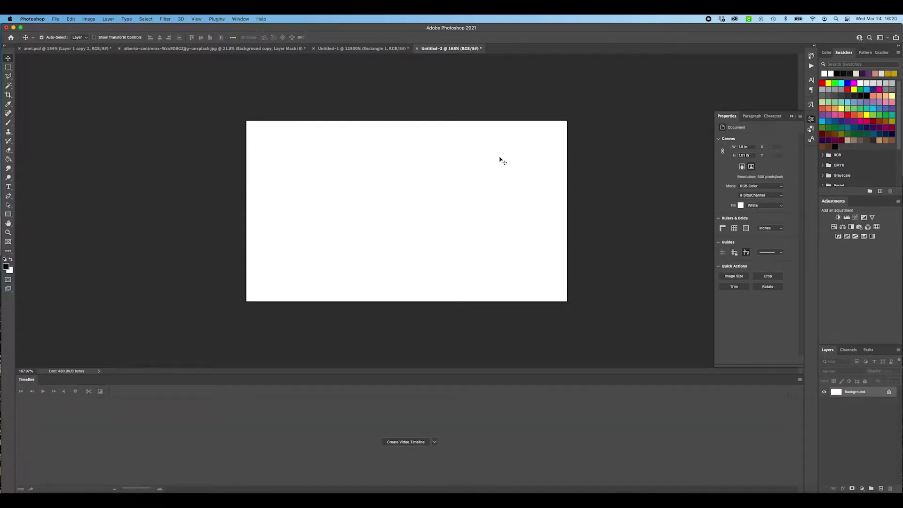
click(791, 117)
drag(222, 49, 156, 136)
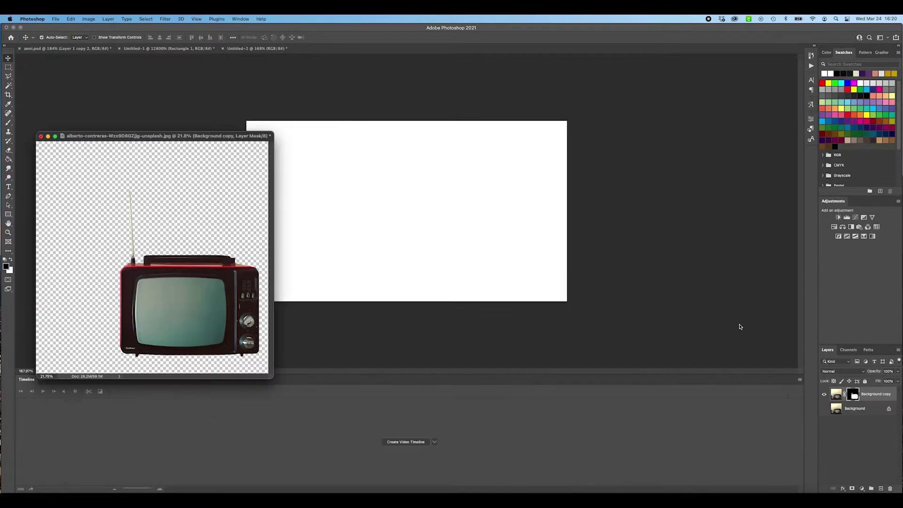
drag(870, 397, 456, 221)
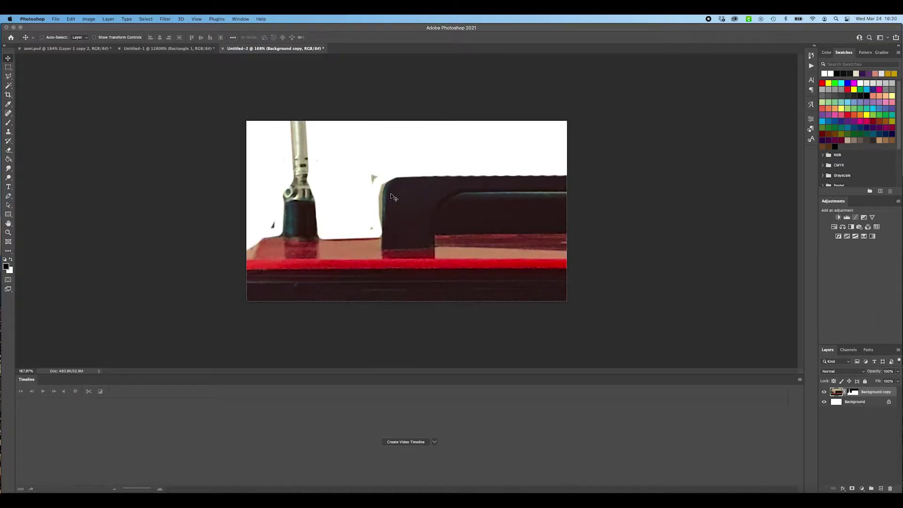
- Scale the oversized TV layer down with Free Transform and position the whole TV near the centre of the canvas
key(super+r)
key(super+r)
key(super+t)
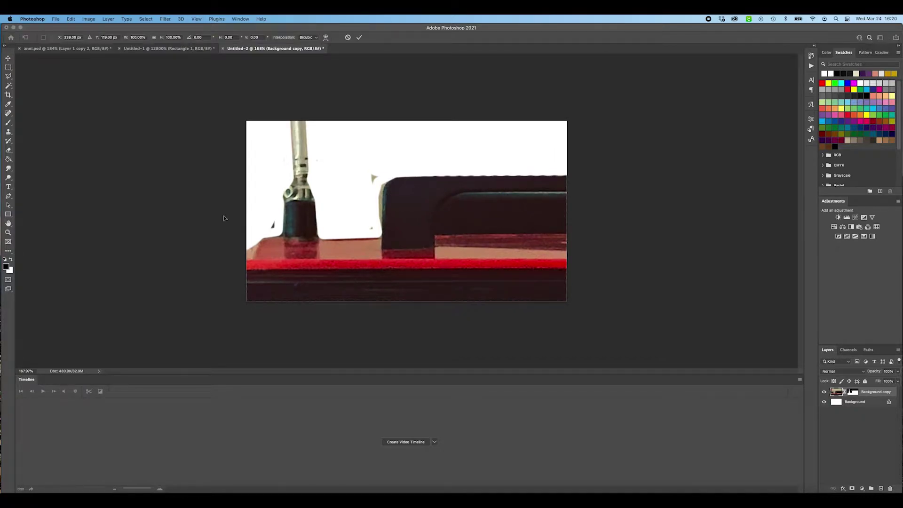
key(super+0)
drag(235, 207, 507, 206)
scroll(384, 193, up, 5)
drag(764, 238, 356, 215)
drag(299, 175, 427, 177)
drag(488, 194, 385, 213)
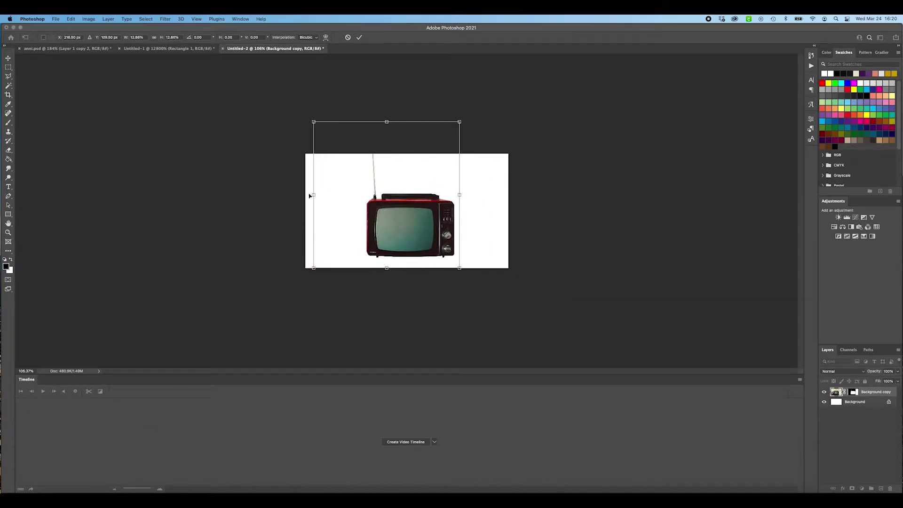
drag(312, 193, 367, 195)
drag(426, 201, 403, 208)
key(Return)
- Paint the stray line beneath the TV out of the layer mask with a smaller black brush
scroll(404, 207, up, 2)
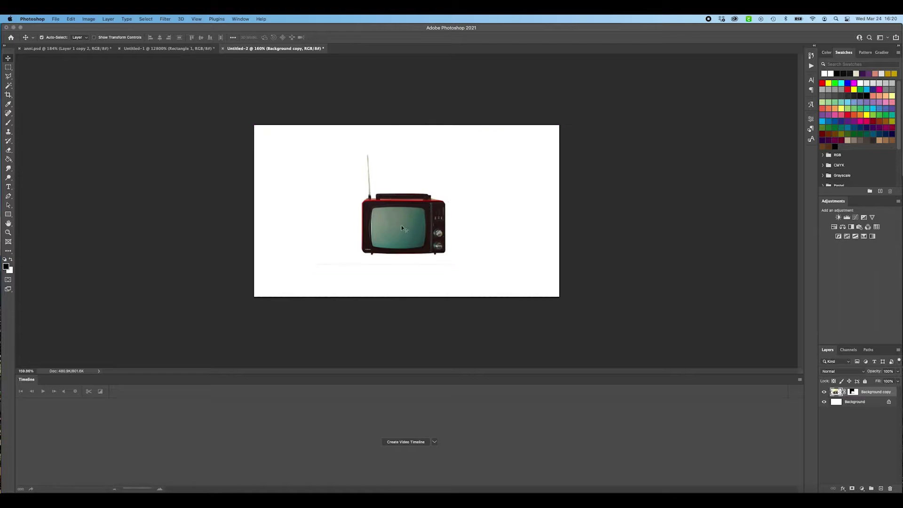
click(852, 392)
key(b)
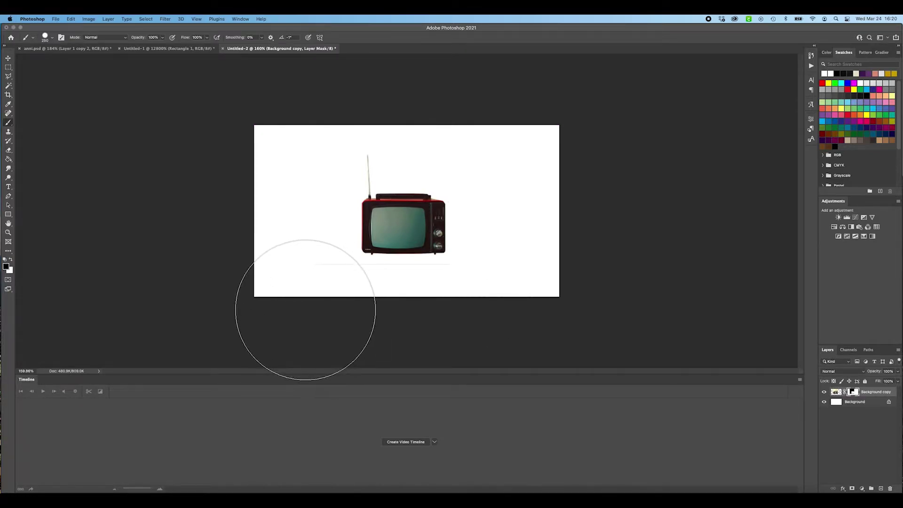
key(bracketleft)
key(bracketleft)
key(bracketleft)
key(bracketleft)
key(bracketleft)
key(bracketleft)
key(bracketleft)
key(bracketleft)
key(bracketleft)
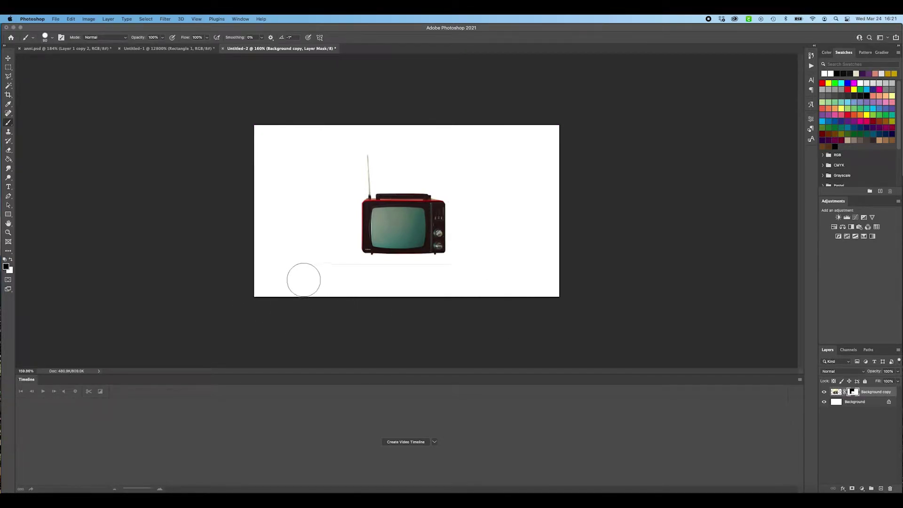
drag(306, 273, 445, 268)
- Touch up the layer mask around the TV's antenna and handle with a much smaller brush
scroll(379, 159, up, 6)
scroll(376, 162, up, 1)
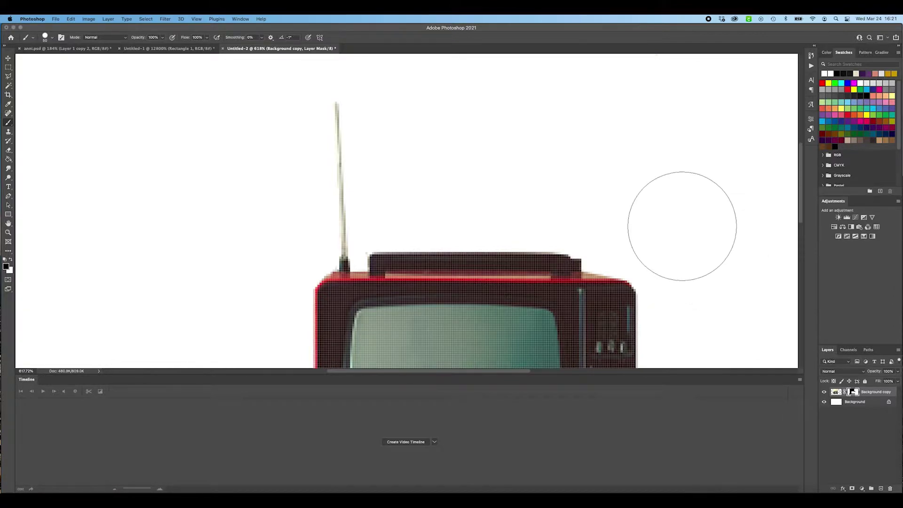
key(bracketleft)
key(bracketleft)
key(bracketleft)
key(bracketleft)
key(bracketleft)
key(bracketleft)
key(bracketleft)
key(bracketleft)
key(bracketleft)
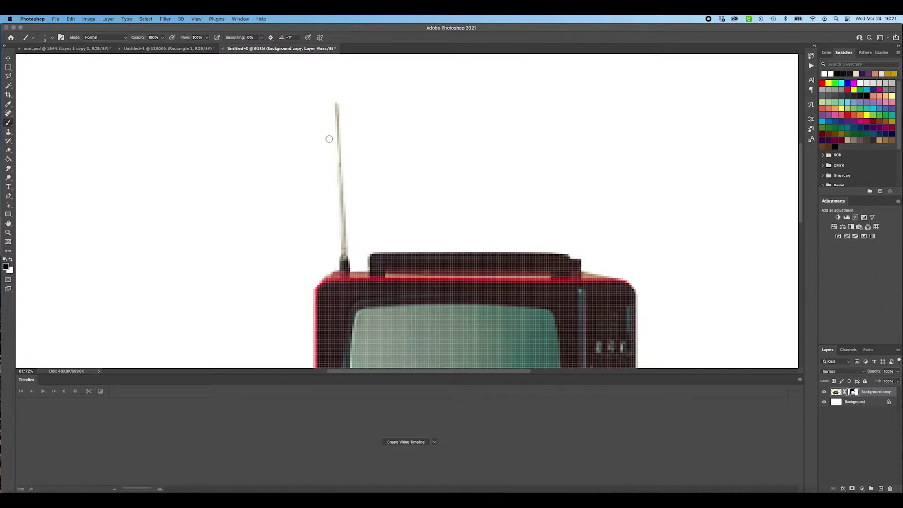
scroll(616, 212, down, 5)
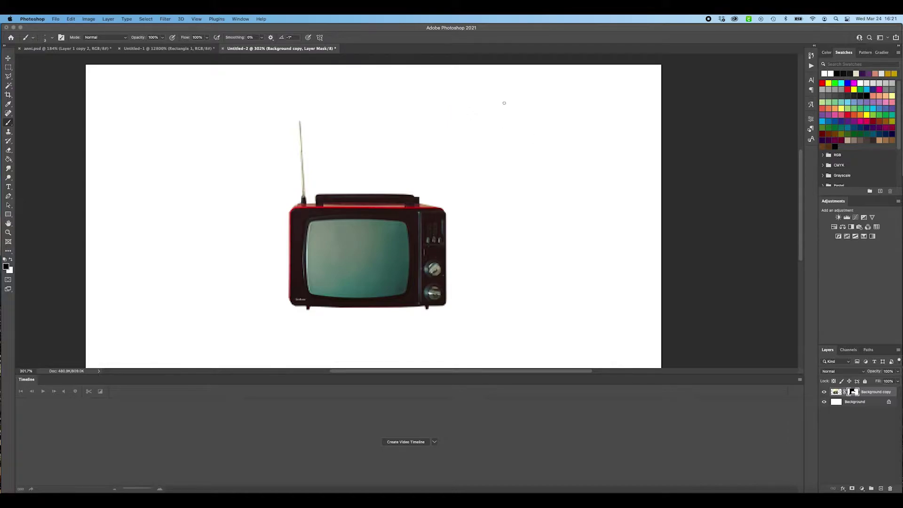
scroll(449, 221, down, 3)
- Check the finished anni.psd design for reference and duplicate the masked TV layer in Untitled-2
click(8, 58)
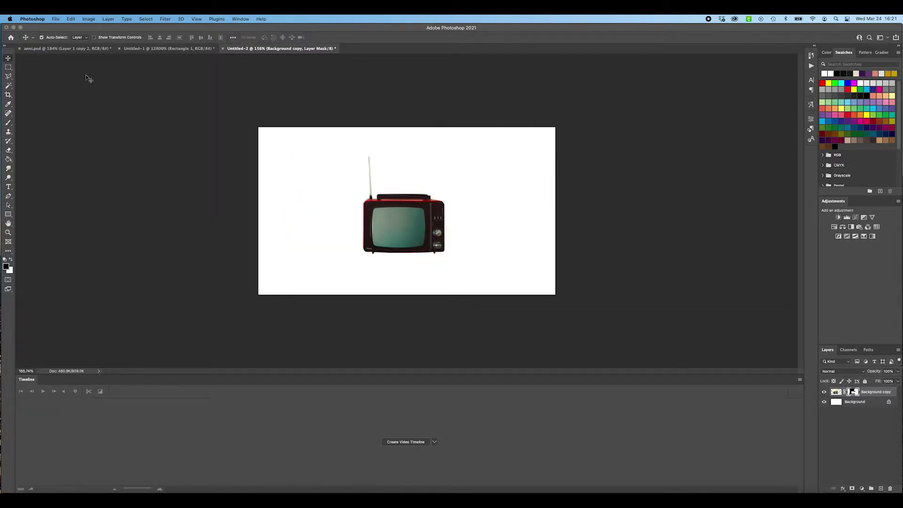
scroll(389, 215, up, 1)
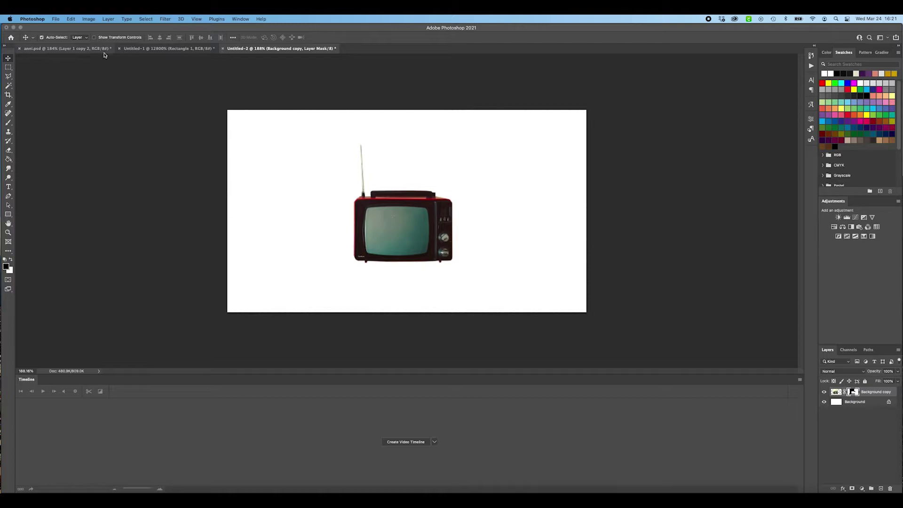
click(69, 49)
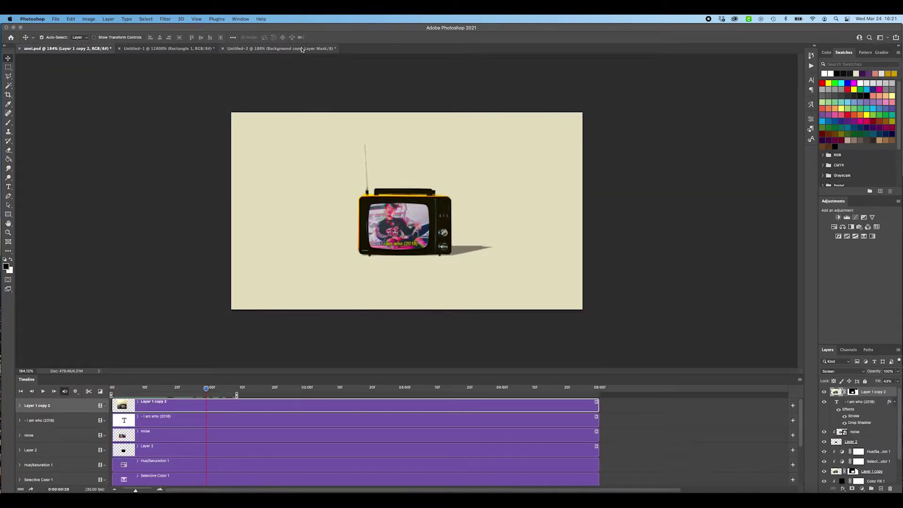
click(281, 48)
right_click(876, 386)
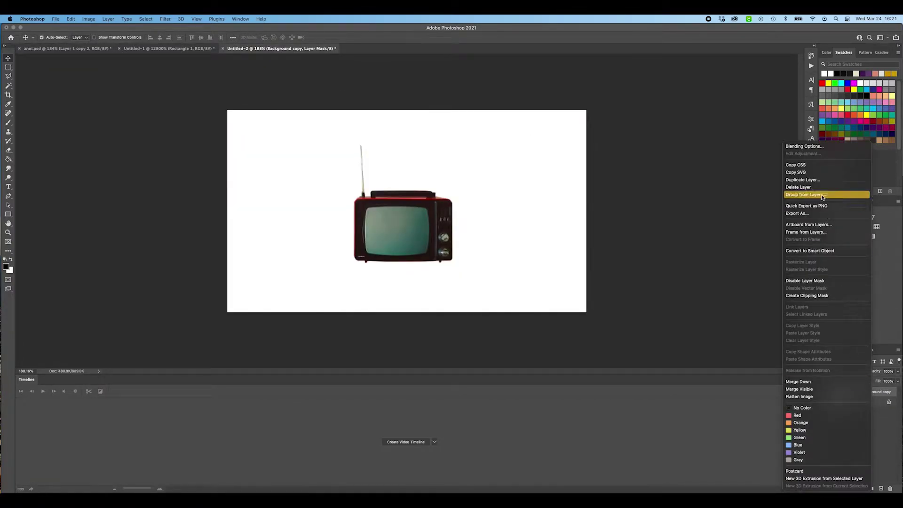
click(802, 180)
key(Return)
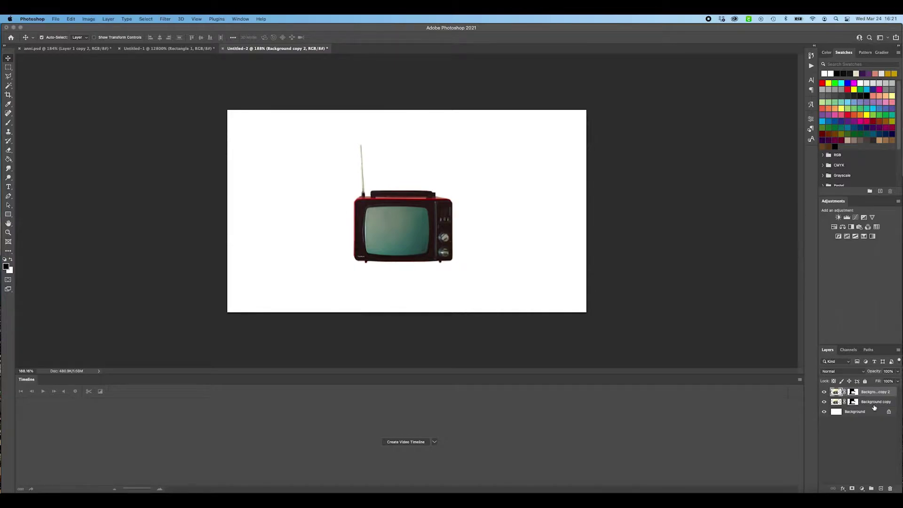
- Add a black solid colour fill layer above the lower TV layer and clip it to that layer
click(875, 403)
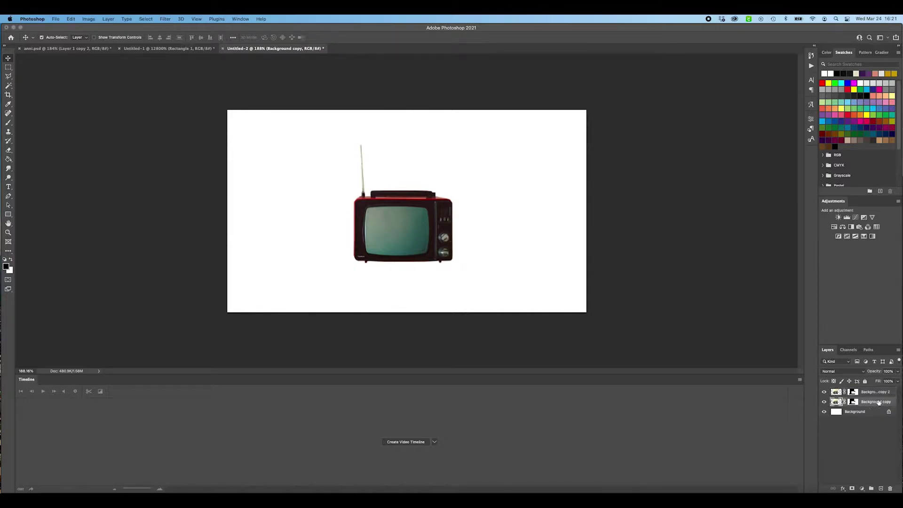
click(108, 19)
mouse_move(132, 103)
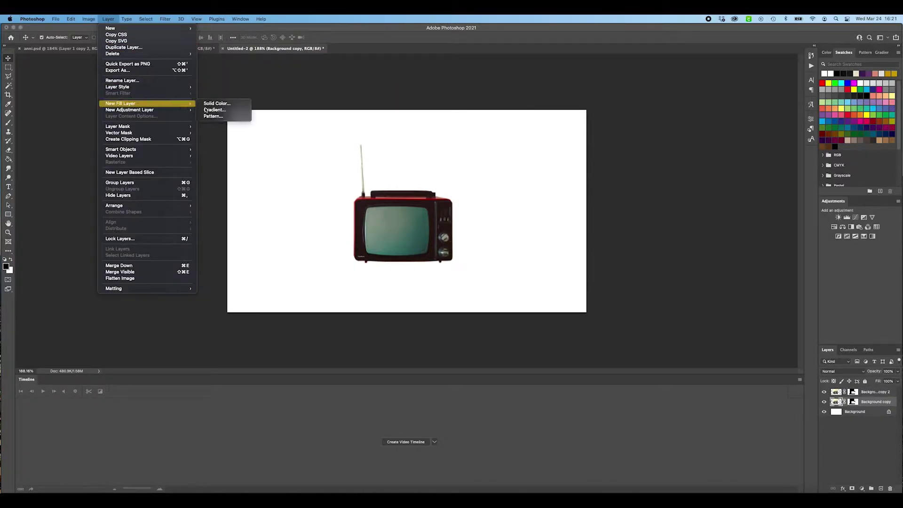
click(224, 107)
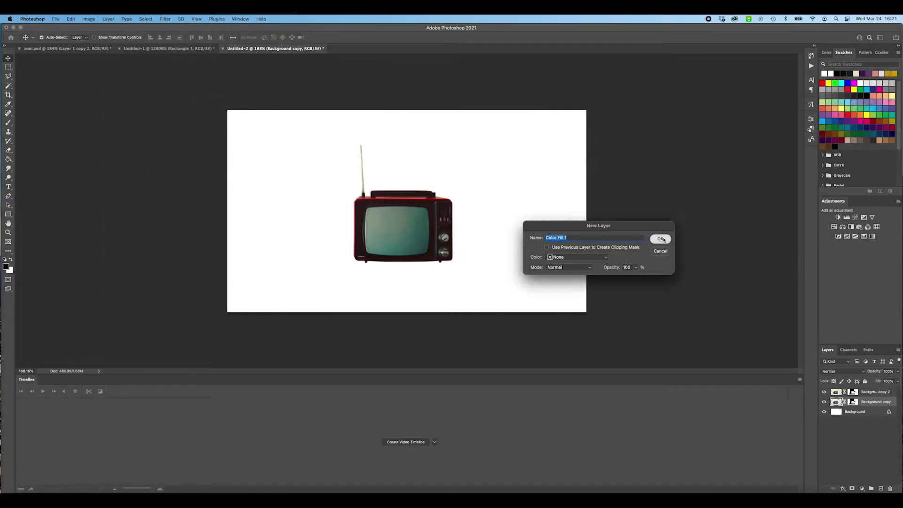
click(657, 235)
click(773, 152)
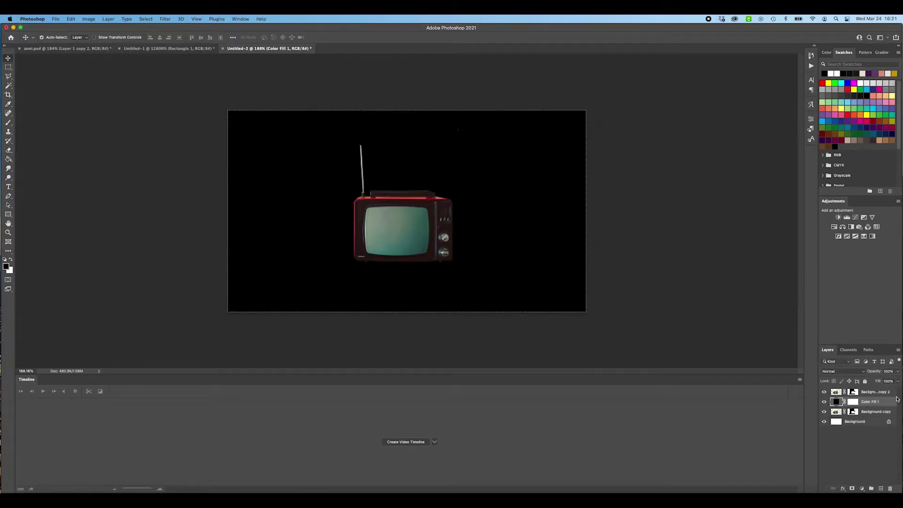
right_click(882, 403)
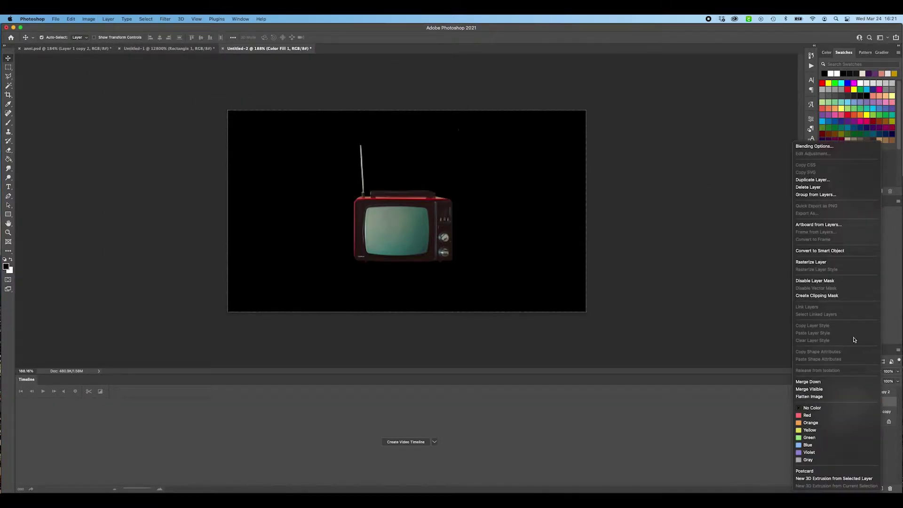
click(835, 297)
- Temporarily hide the upper TV copy and paint the stray speck out of the lower TV layer's mask
click(824, 392)
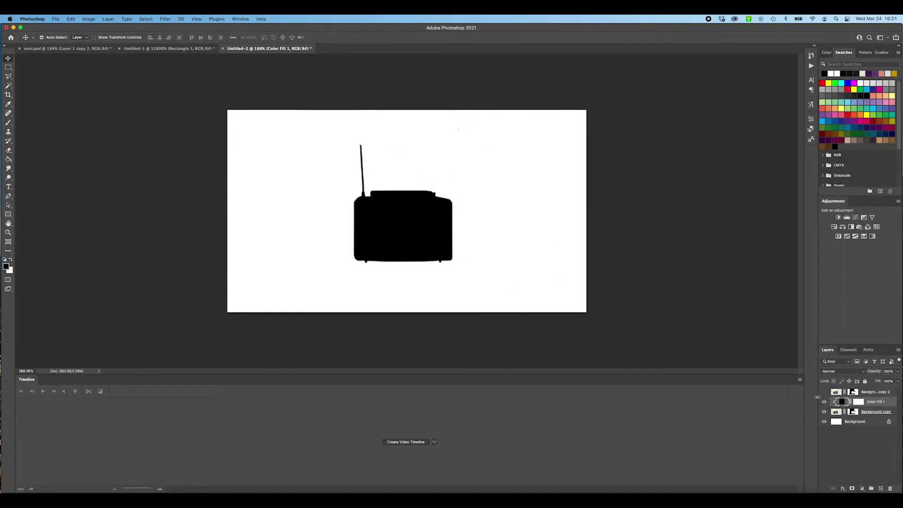
click(852, 412)
key(b)
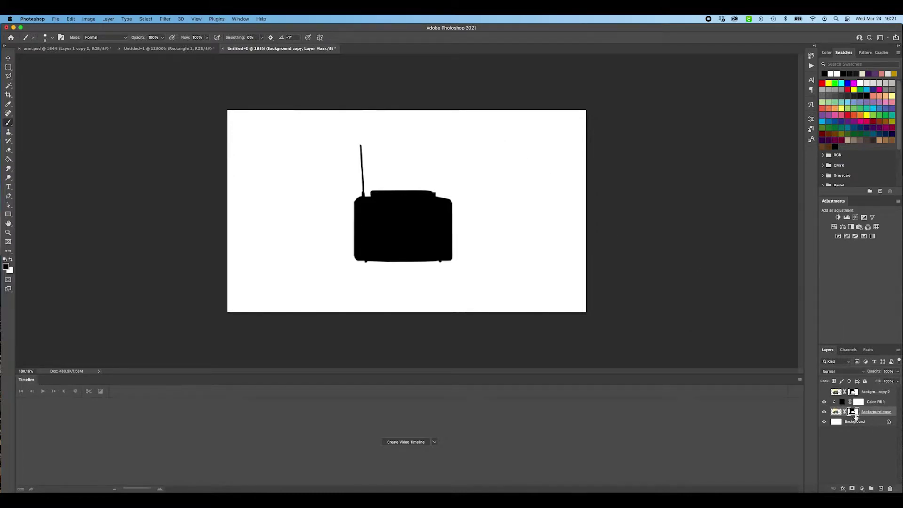
click(825, 391)
- Skew the lower TV silhouette horizontally by about -46.1° so it leans out behind the TV as a shadow
click(882, 403)
click(876, 413)
key(v)
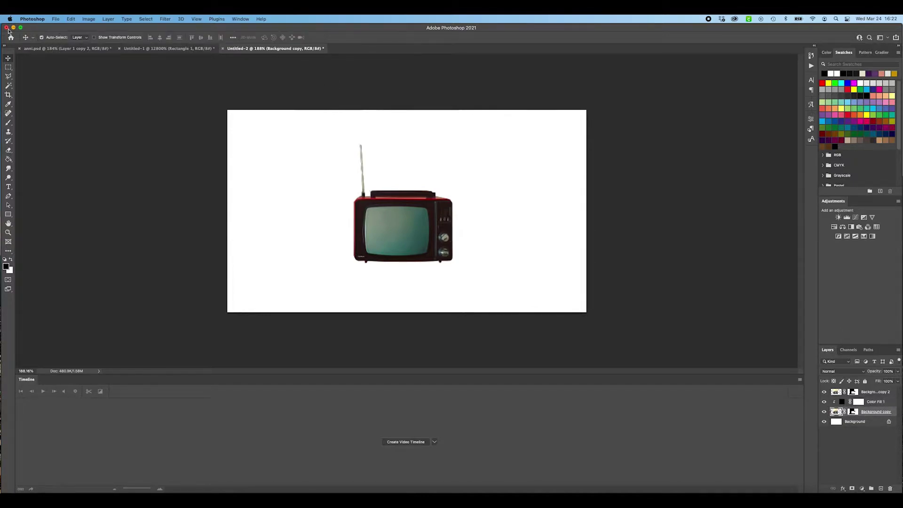
click(71, 19)
click(70, 19)
click(70, 19)
mouse_move(108, 175)
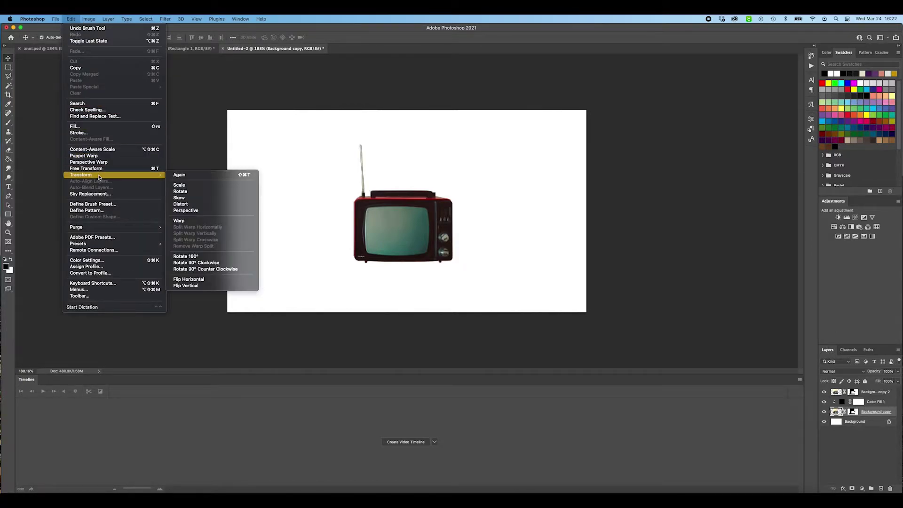
click(193, 198)
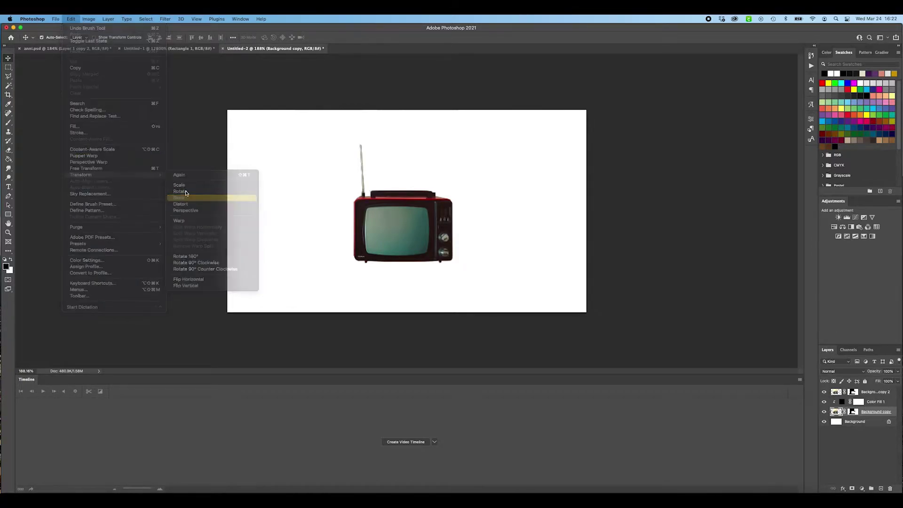
drag(377, 110, 548, 110)
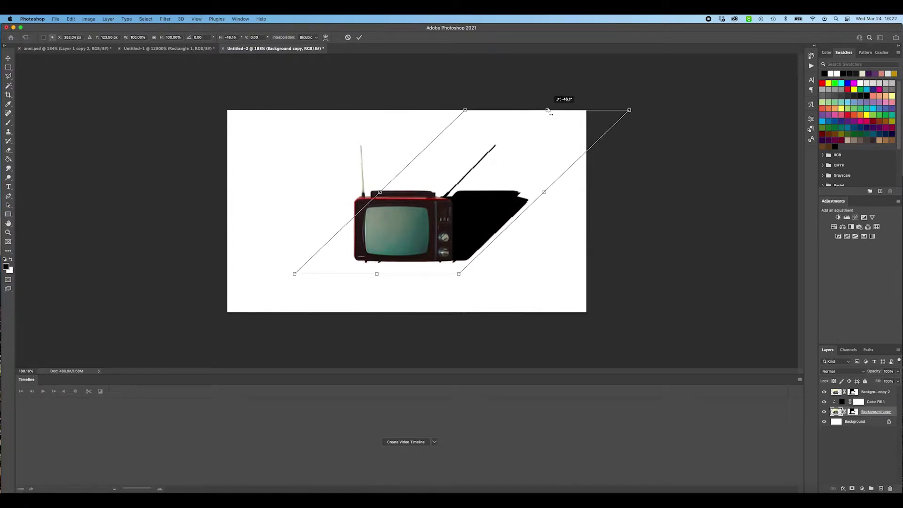
drag(548, 111, 548, 111)
key(Return)
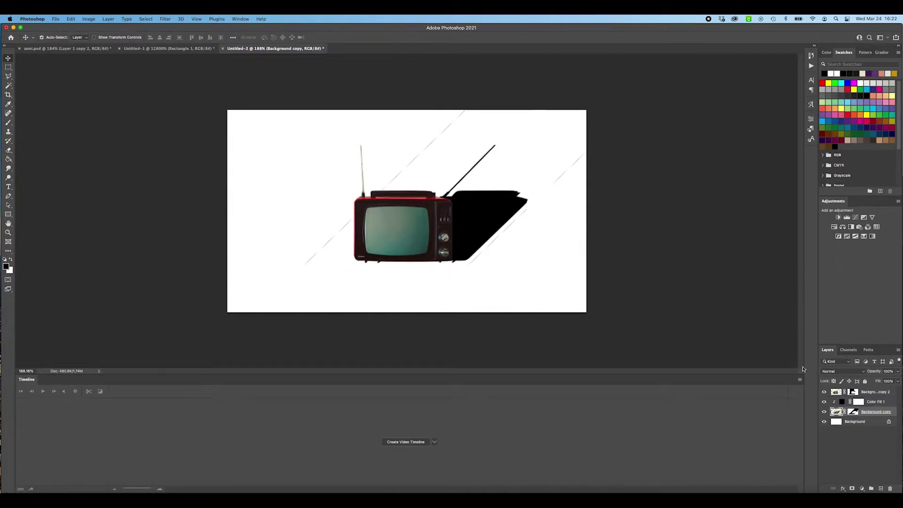
- Paint the stray diagonal lines around the skewed shadow out of its layer mask
click(852, 412)
key(b)
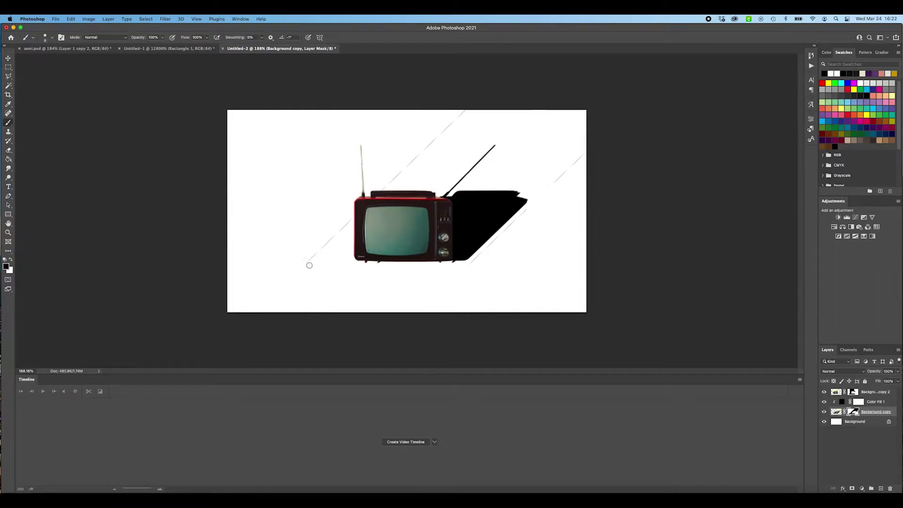
drag(480, 99, 498, 103)
drag(583, 153, 557, 183)
- Squash the skewed shadow vertically until it forms a thin, flat sliver near the TV's base
key(super+t)
drag(462, 110, 463, 245)
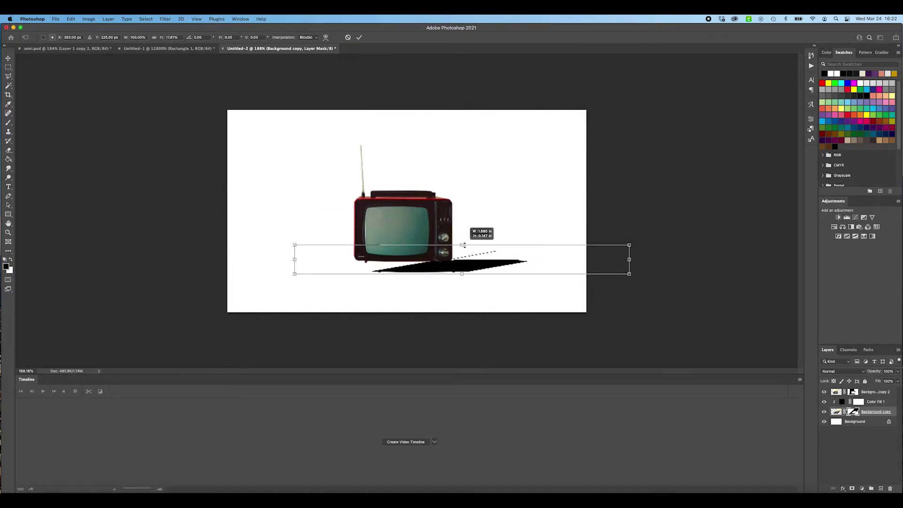
key(Return)
key(b)
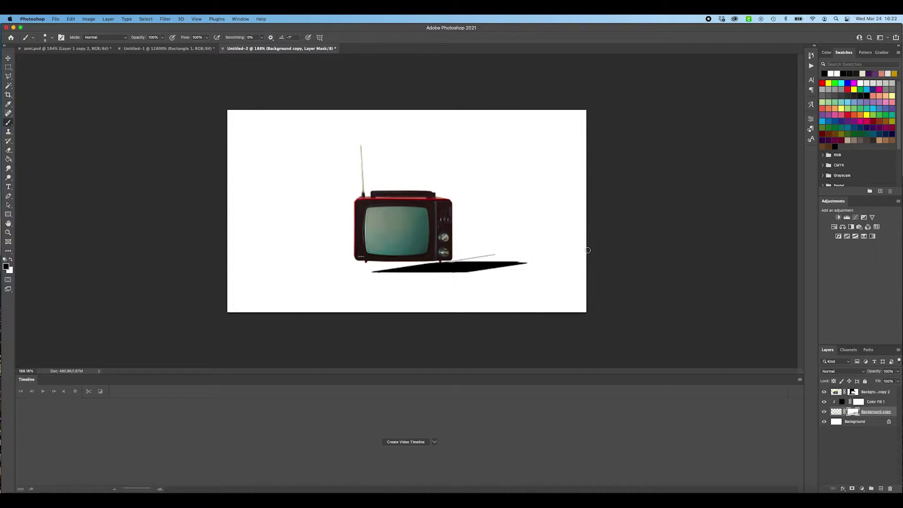
- Move the flattened shadow up against the TV's base, to about X 329 px, Y 213 px
key(v)
click(450, 270)
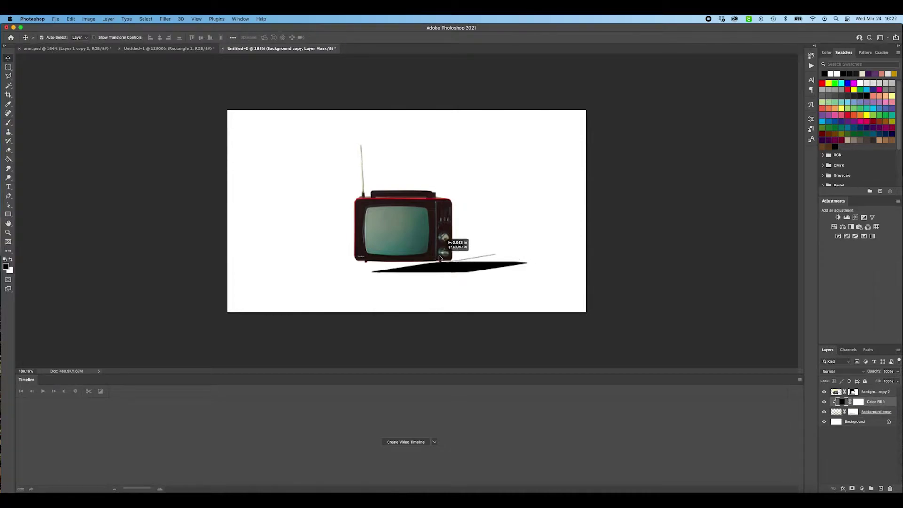
click(859, 412)
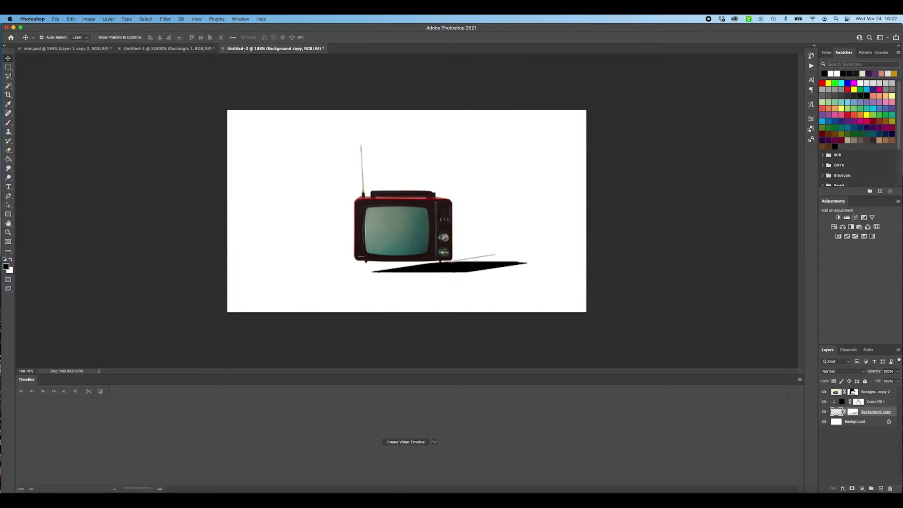
key(super+t)
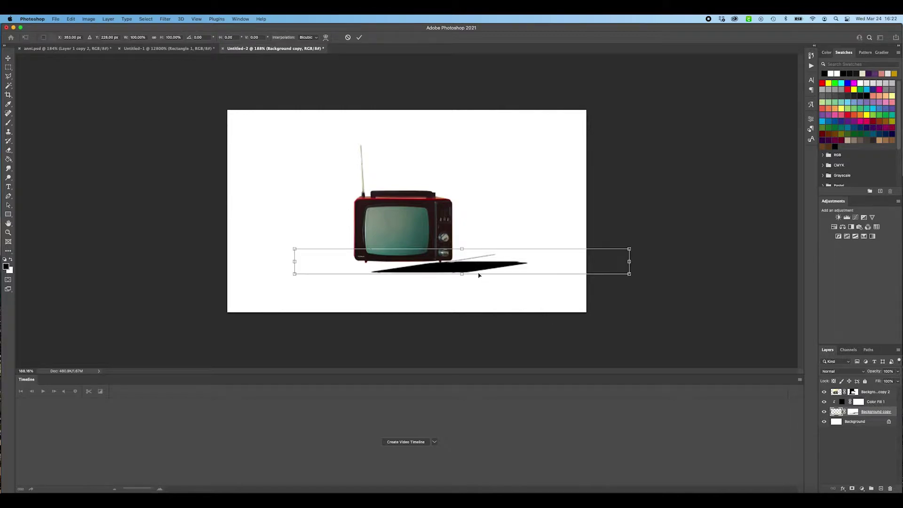
drag(472, 268, 455, 258)
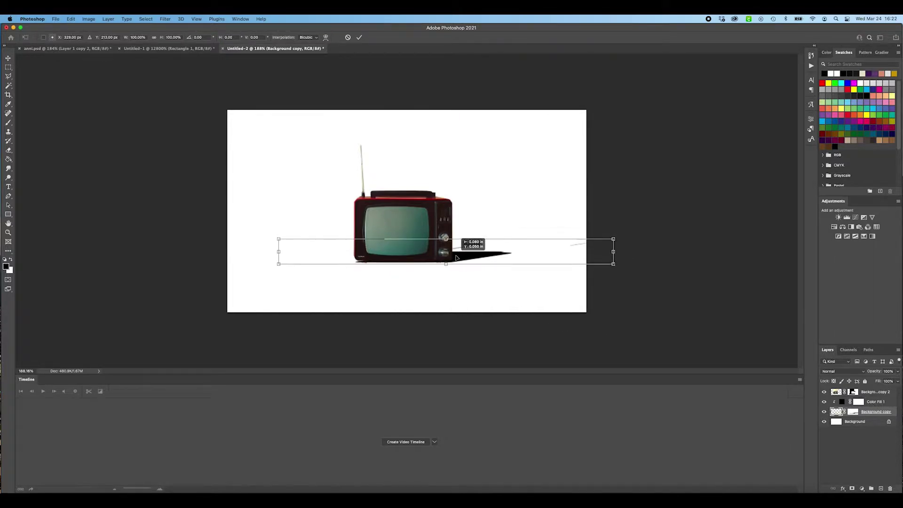
key(Return)
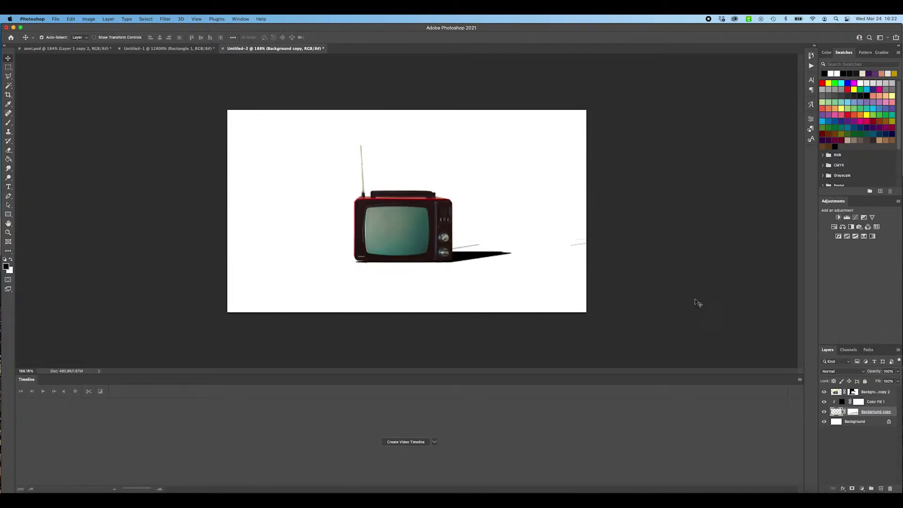
- Paint the stray lines near the canvas's right edge out of the shadow layer's mask
key(b)
drag(586, 241, 555, 249)
key(ctrl+z)
click(851, 412)
drag(589, 246, 566, 244)
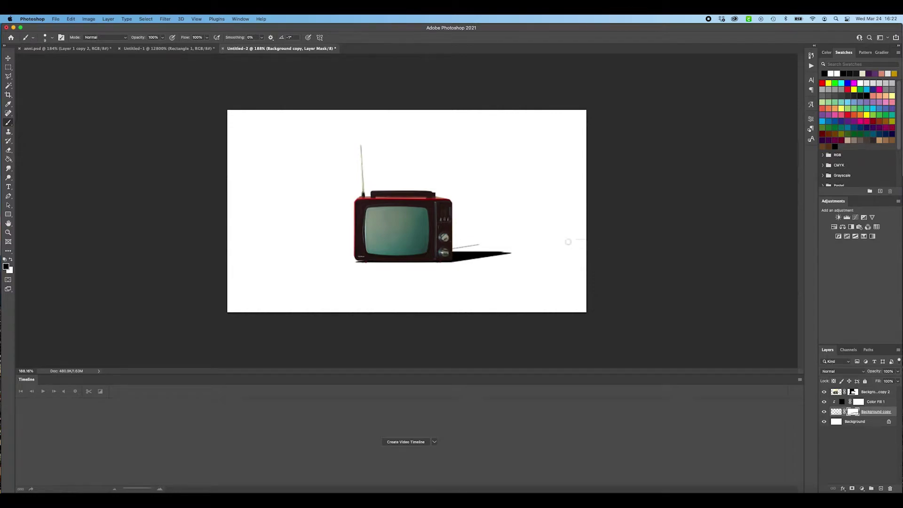
scroll(298, 216, up, 2)
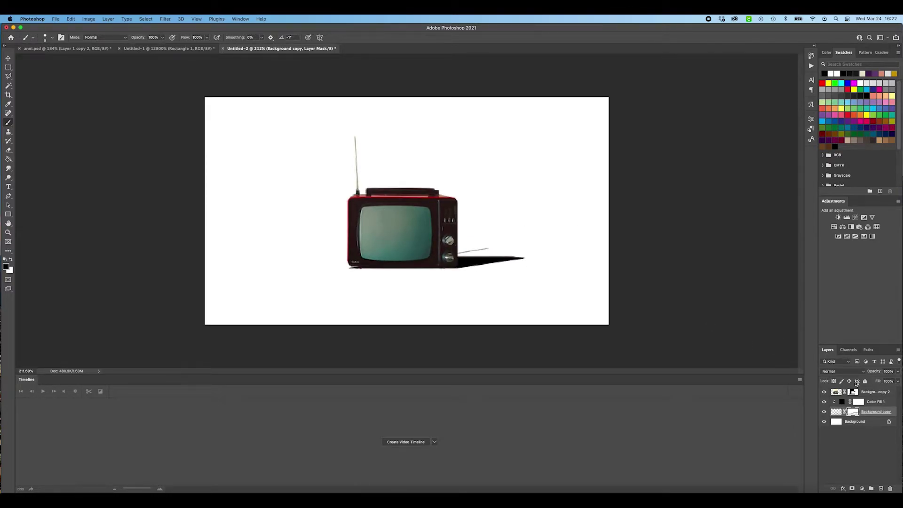
- Review the finished TV design in anni.psd and add an empty layer above the upper TV layer in the new document
key(v)
key(alt+bracketright)
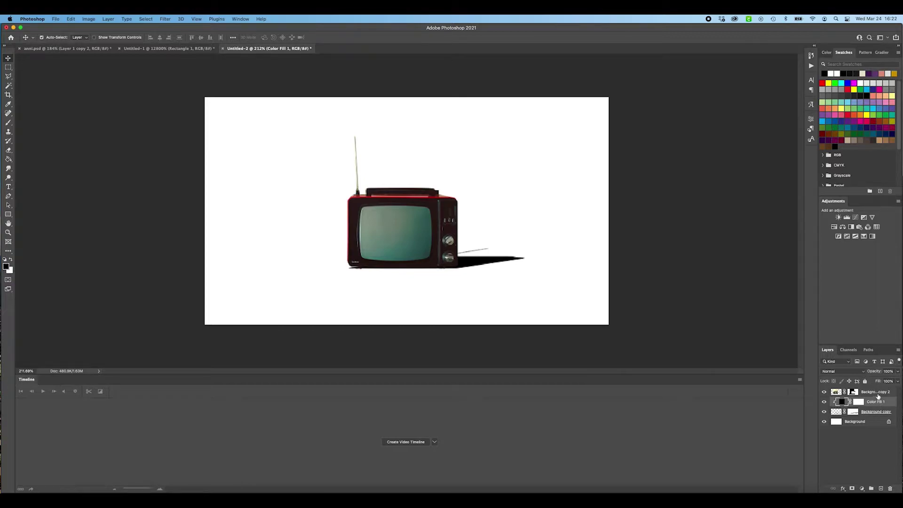
click(892, 394)
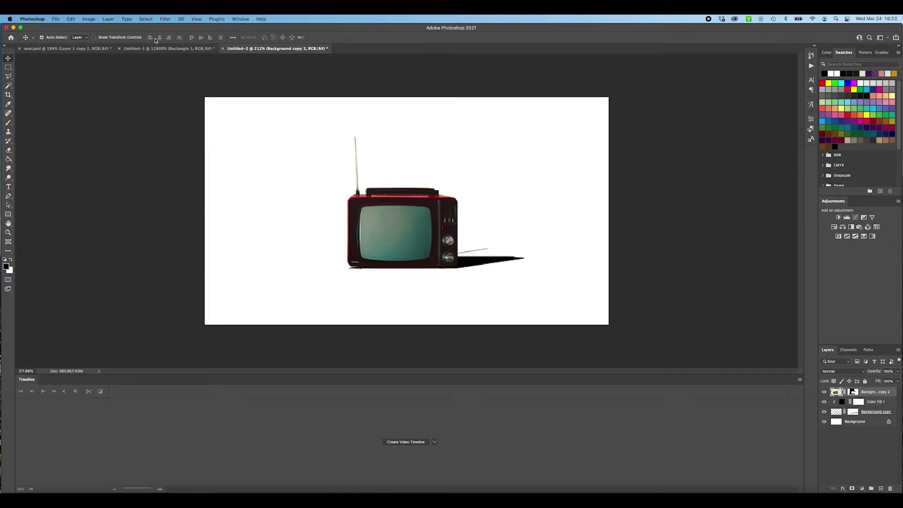
click(84, 49)
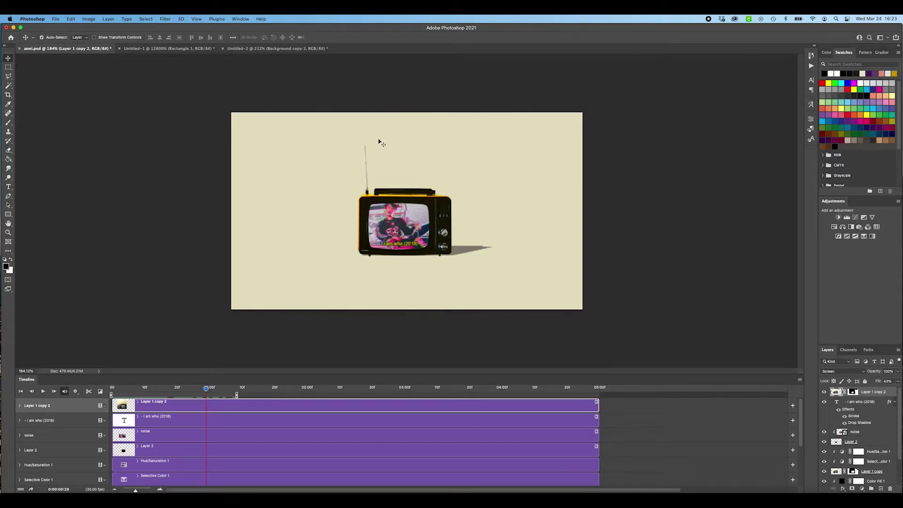
click(268, 49)
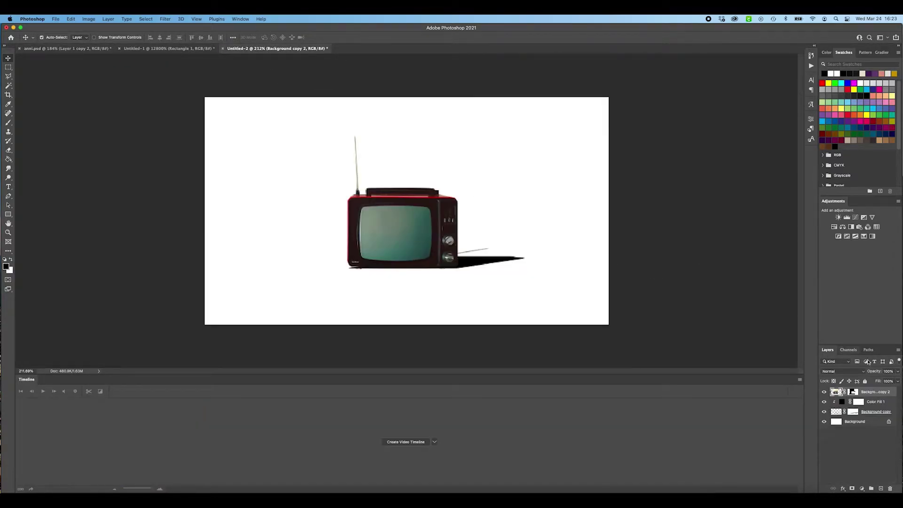
click(881, 488)
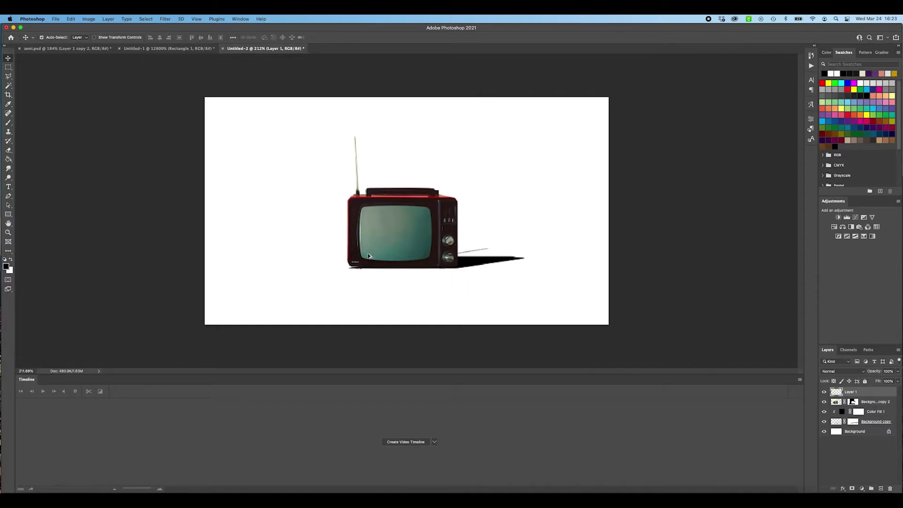
- Paint a white strip with the Brush along the top edge of the TV screen on the new layer
key(super+equal)
key(b)
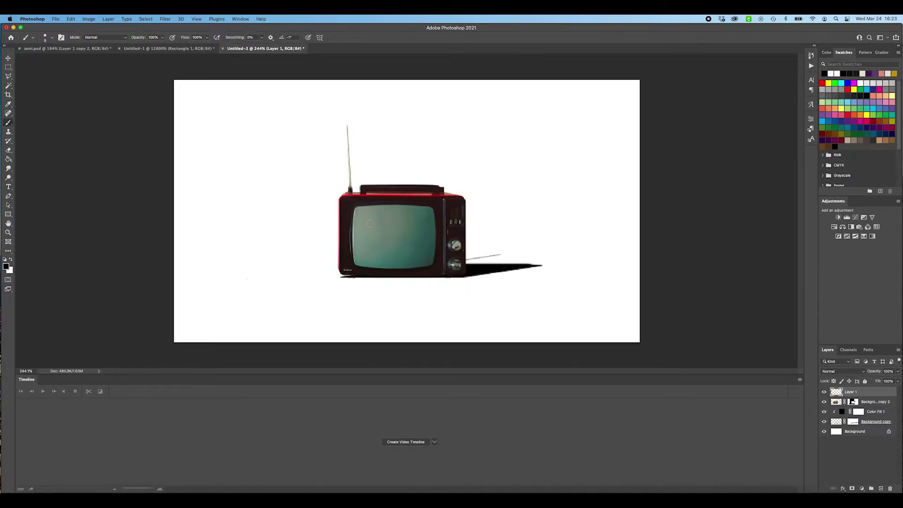
scroll(370, 216, up, 3)
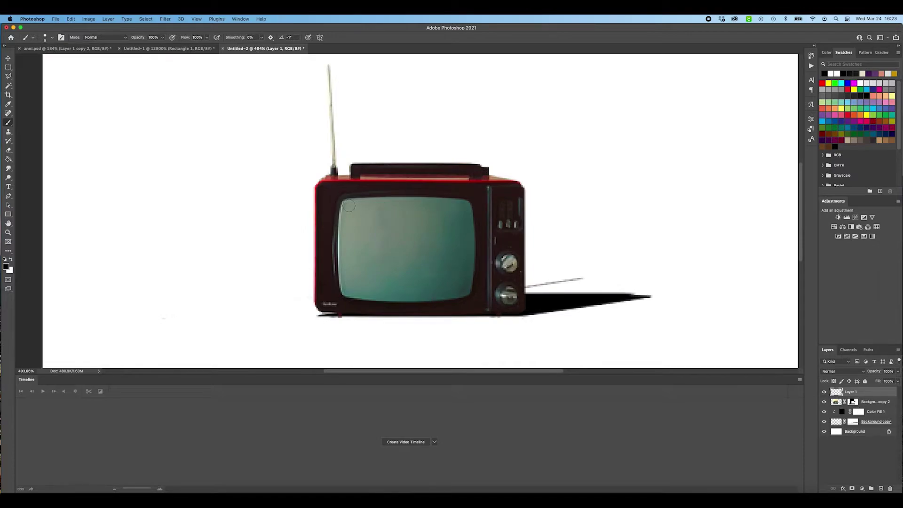
click(347, 206)
key(super+z)
click(11, 260)
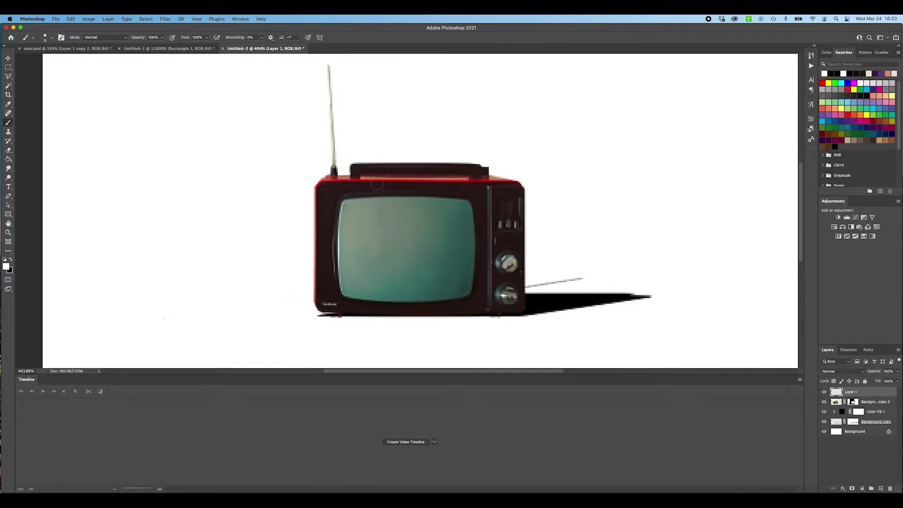
click(347, 206)
shift+click(402, 205)
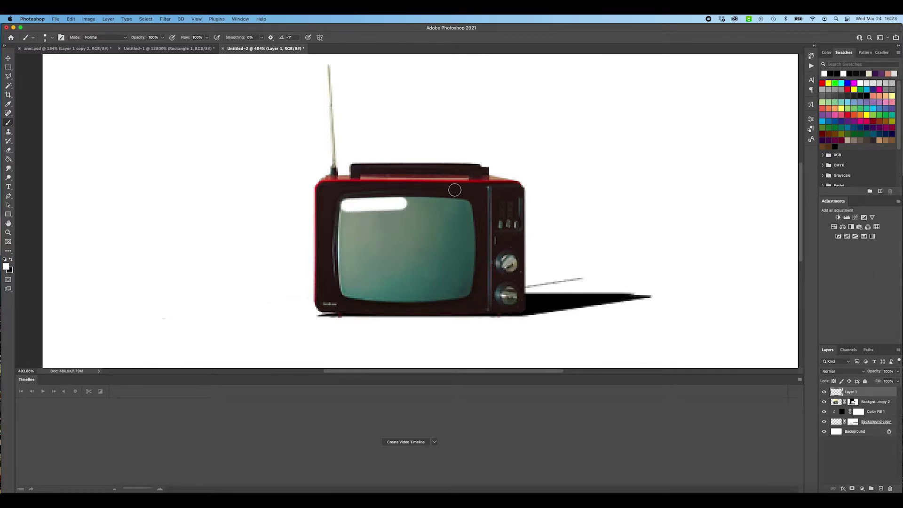
shift+click(433, 205)
shift+click(463, 206)
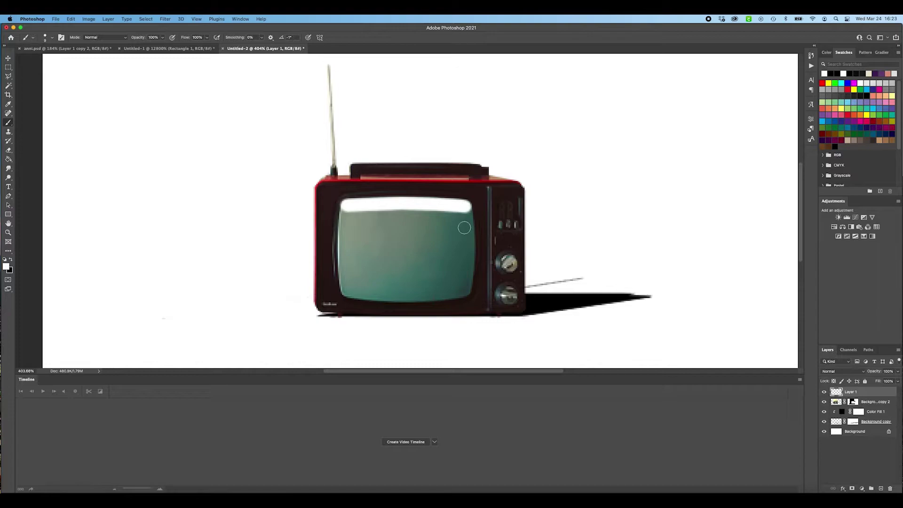
- Extend the white outline down the TV screen's right edge, along its bottom and back up its left edge
shift+click(466, 228)
shift+click(469, 249)
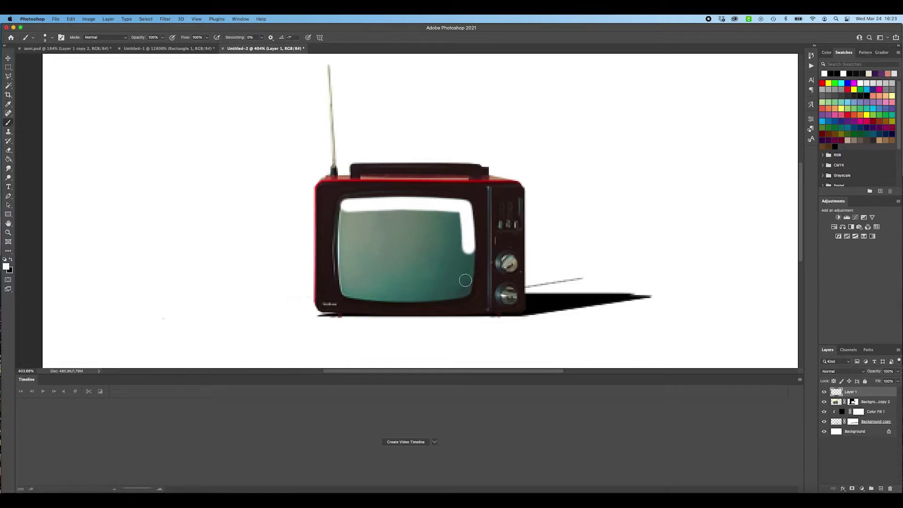
shift+click(467, 281)
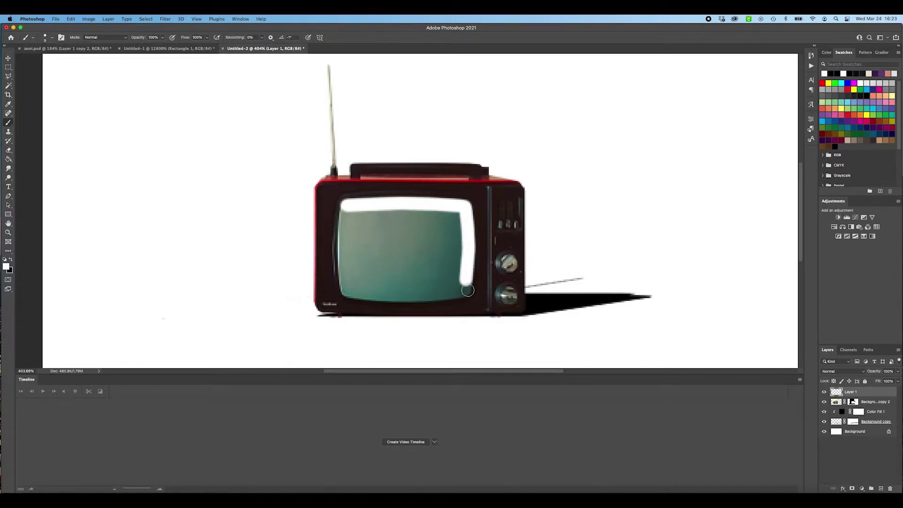
shift+click(426, 293)
shift+click(407, 294)
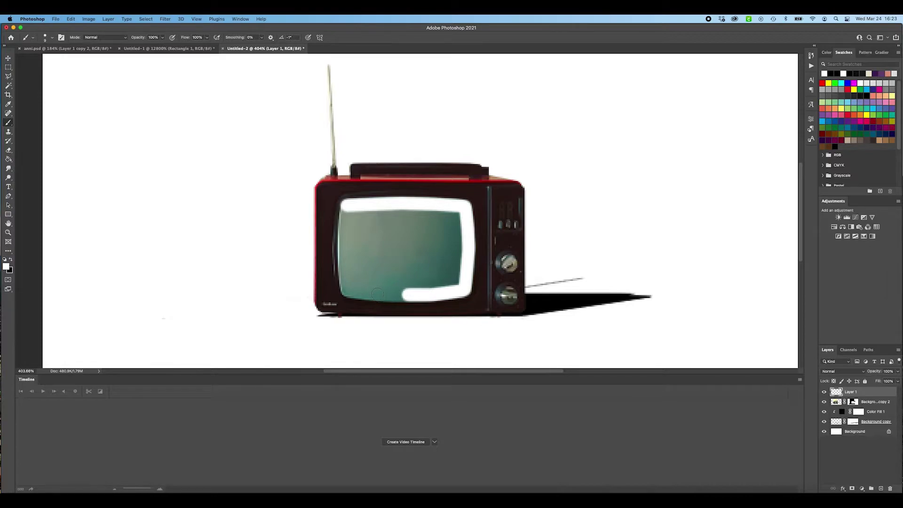
shift+click(377, 294)
shift+click(352, 291)
drag(347, 290, 346, 281)
shift+click(343, 246)
shift+click(345, 226)
shift+click(347, 207)
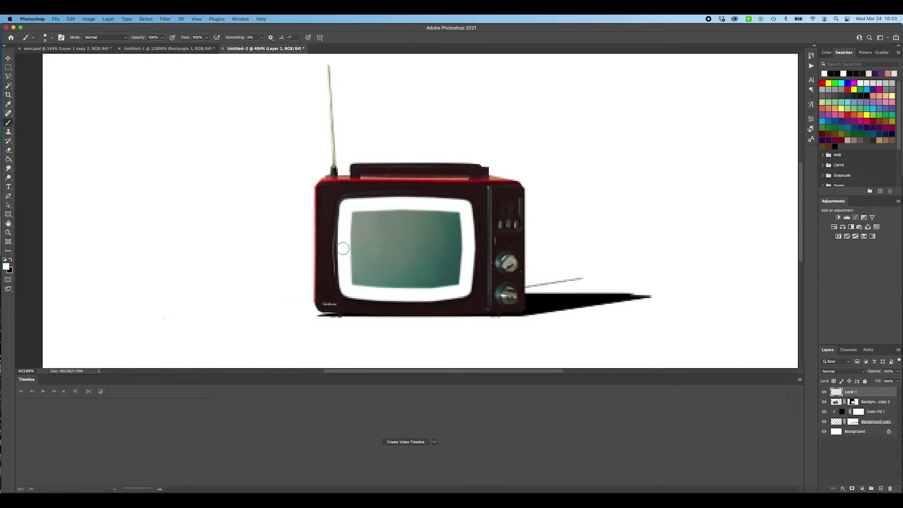
- Fill the inside of the white outline with white brush strokes, covering the whole TV screen
click(353, 284)
shift+click(353, 218)
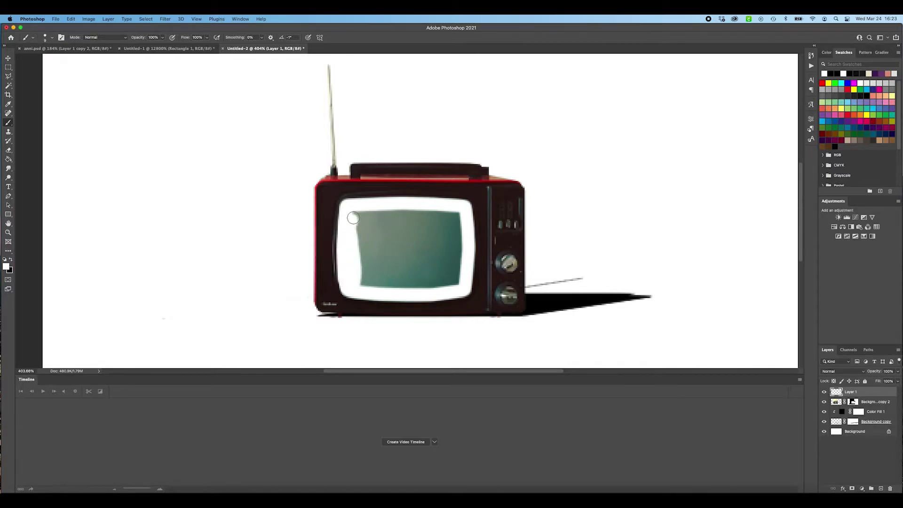
mouse_move(429, 223)
mouse_down()
mouse_move(364, 227)
mouse_move(368, 261)
mouse_move(381, 270)
mouse_move(445, 266)
mouse_move(437, 244)
mouse_up()
mouse_move(380, 250)
mouse_down()
mouse_move(362, 264)
mouse_move(360, 242)
mouse_up()
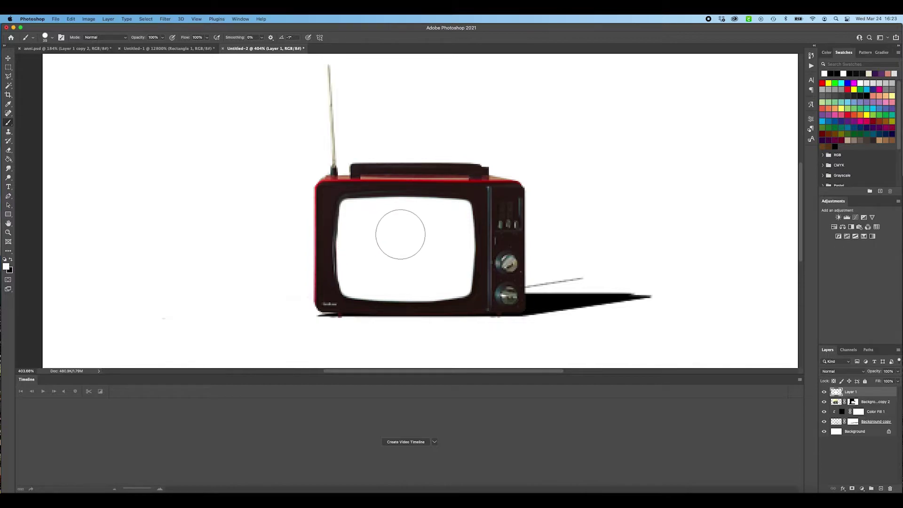
- Hide the painted white screen layer
key(v)
scroll(427, 218, down, 3)
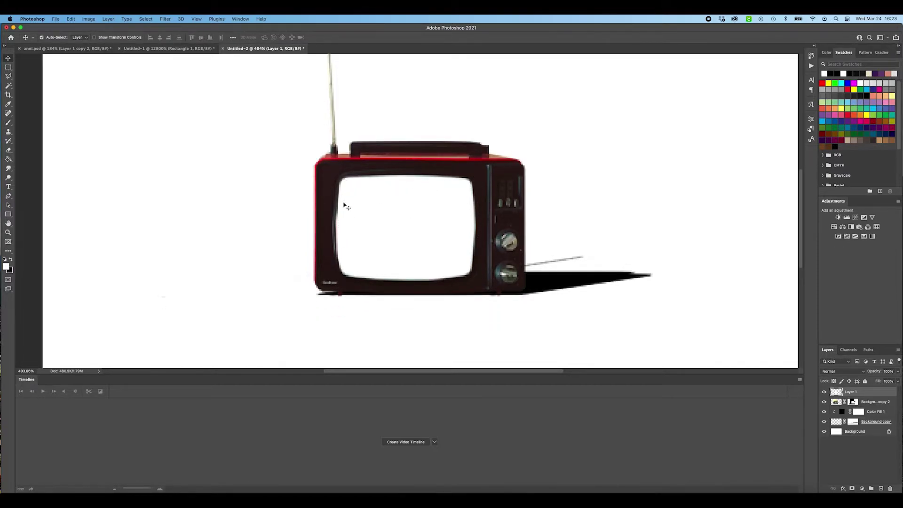
click(823, 391)
scroll(395, 222, up, 2)
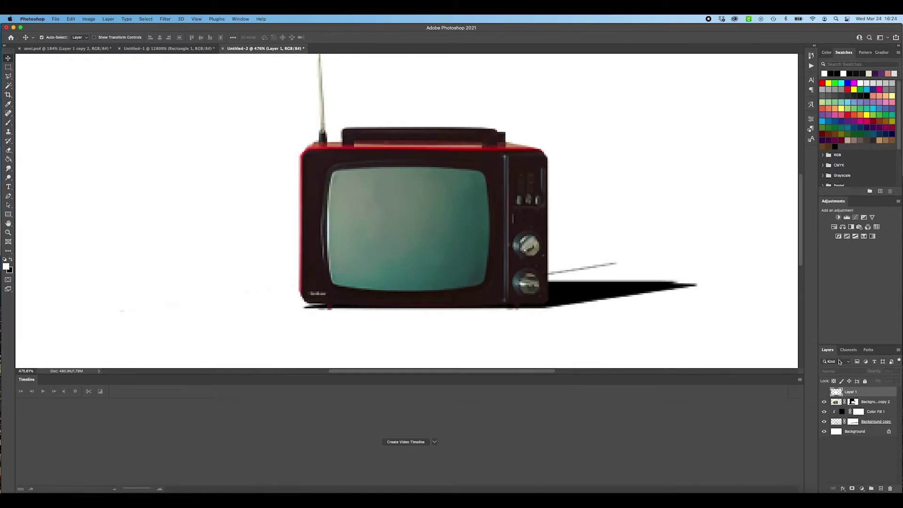
- Duplicate the upper TV layer and hide the original beneath the duplicate
right_click(872, 404)
click(834, 179)
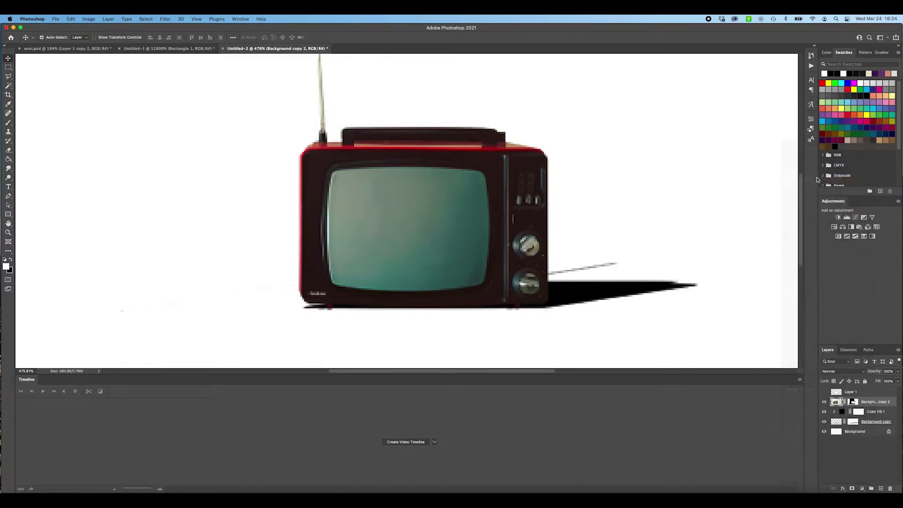
key(Return)
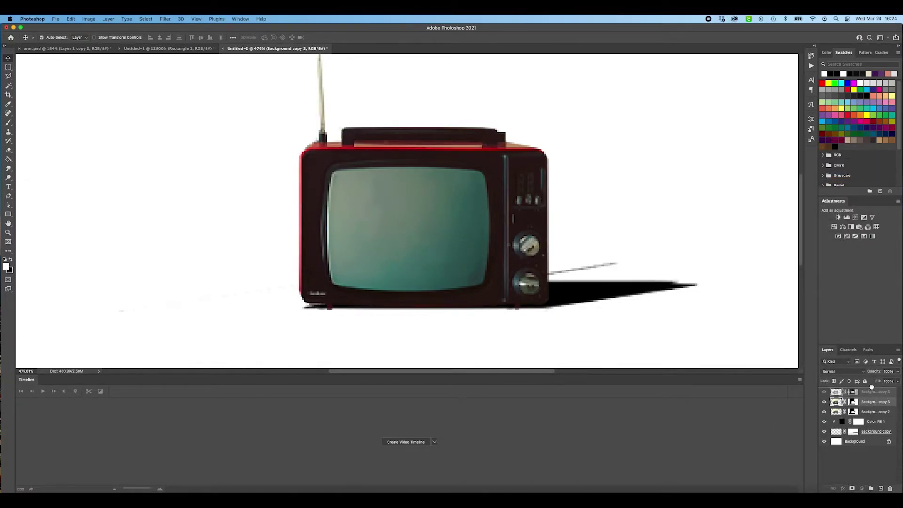
key(b)
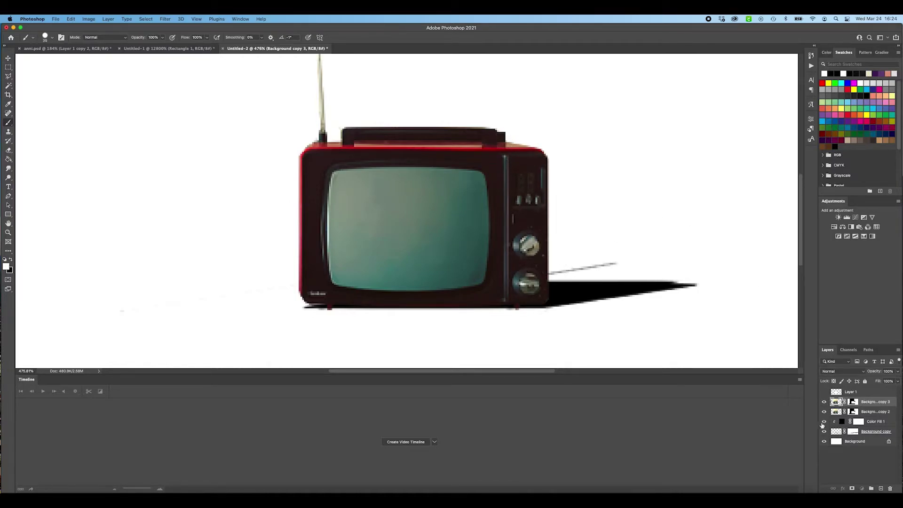
click(824, 411)
mouse_move(544, 157)
mouse_down()
mouse_move(524, 170)
mouse_move(535, 268)
mouse_move(513, 165)
mouse_move(521, 178)
mouse_move(517, 306)
mouse_move(569, 211)
mouse_move(596, 194)
mouse_move(593, 263)
mouse_move(638, 261)
mouse_move(678, 292)
mouse_up()
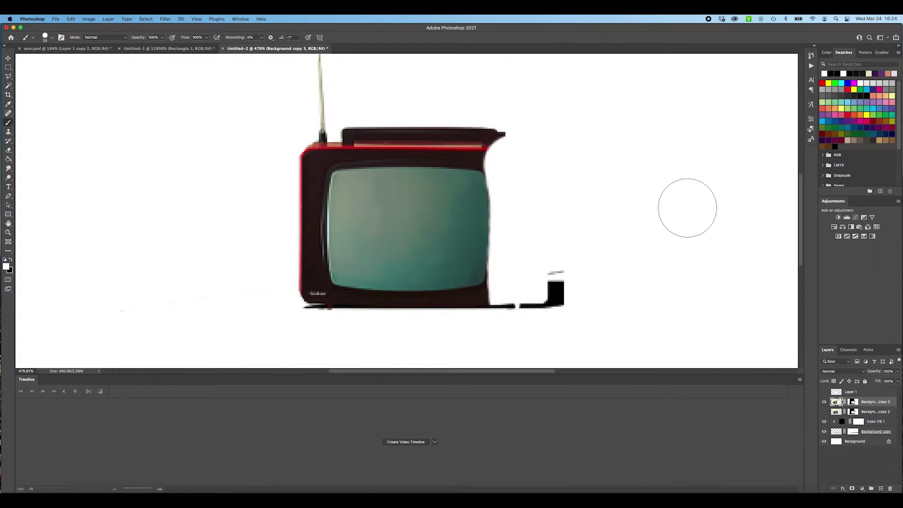
key(super+z)
key(super+z)
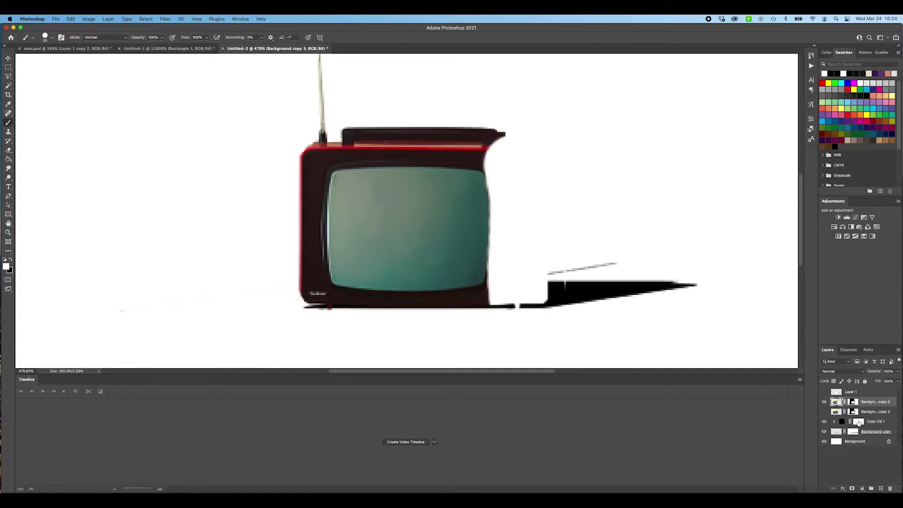
key(super+z)
key(super+z)
key(super+z)
key(super+z)
key(super+z)
key(super+z)
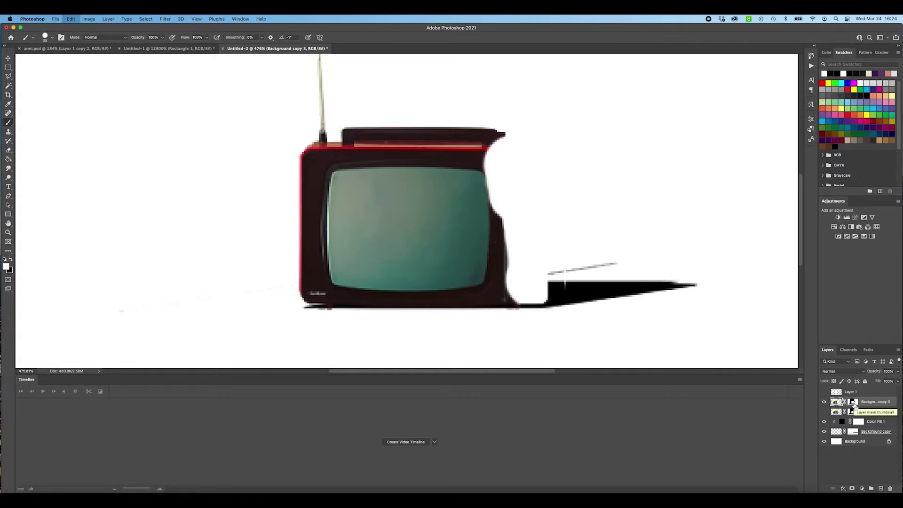
- Select the layer mask of the duplicated TV layer for editing
click(854, 403)
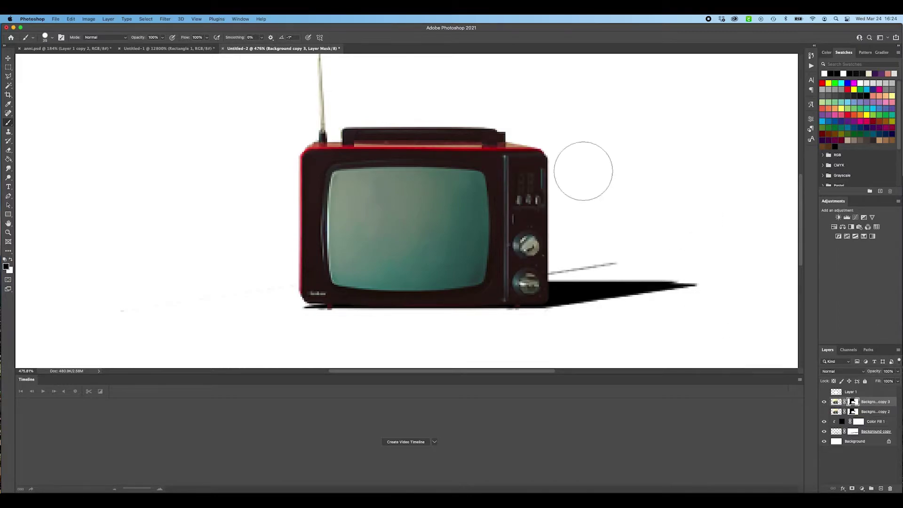
key(e)
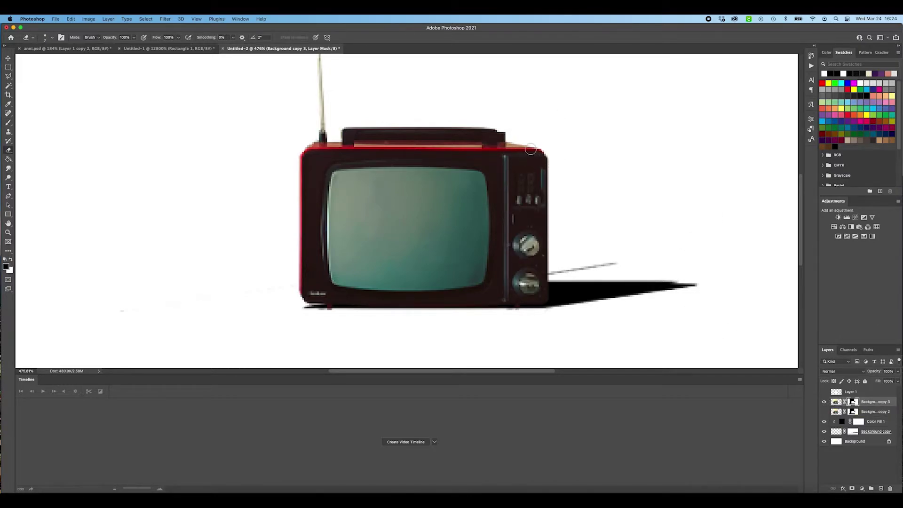
key(bracketright)
key(bracketright)
key(bracketright)
key(bracketright)
key(bracketright)
key(bracketright)
mouse_move(580, 261)
mouse_down()
mouse_move(571, 258)
mouse_move(579, 228)
mouse_up()
key(ctrl+z)
- Paint black on the duplicate TV's mask to hide the control panel and the casing to the right of and above the screen
key(b)
drag(508, 171, 540, 318)
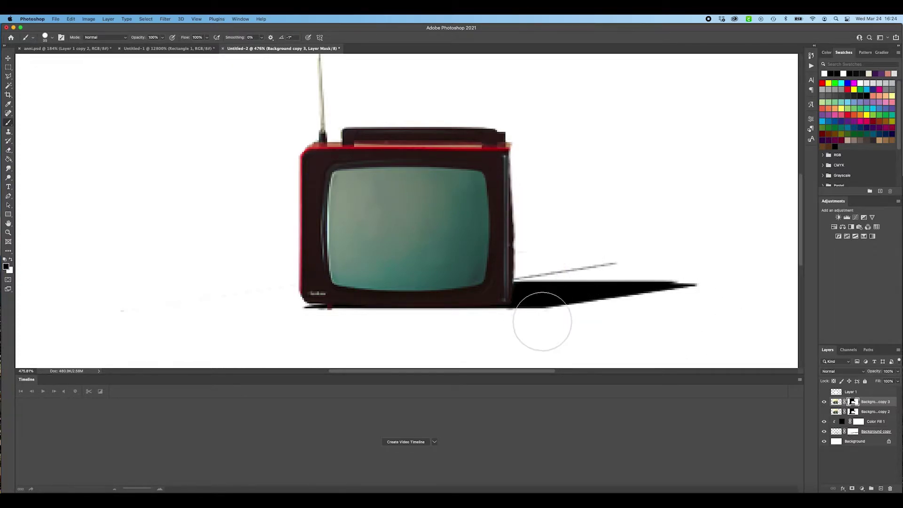
mouse_move(513, 282)
mouse_down()
mouse_move(508, 298)
mouse_move(518, 268)
mouse_move(517, 151)
mouse_move(528, 161)
mouse_move(469, 131)
mouse_move(379, 141)
mouse_move(393, 135)
mouse_up()
- Mask out the antenna, the rest of the handle and the casing to the left of and below the screen on the duplicate TV
scroll(394, 135, up, 5)
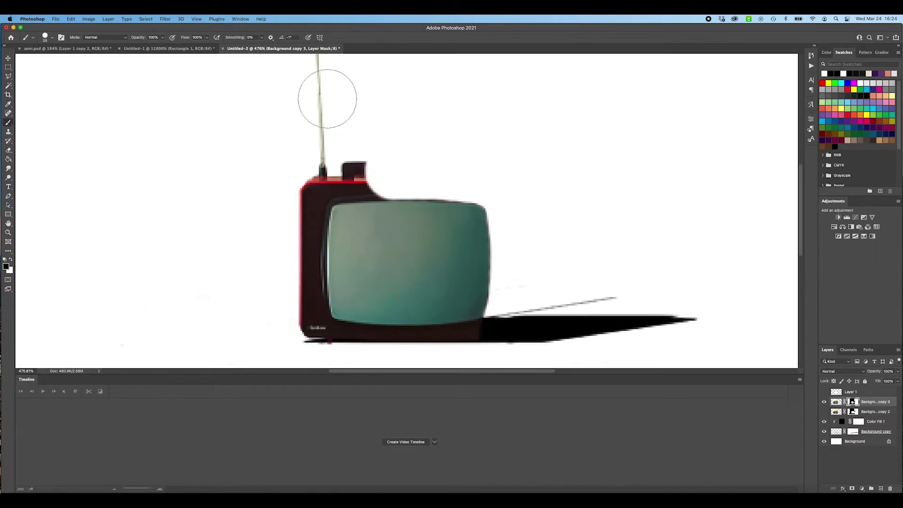
mouse_move(317, 90)
mouse_down()
mouse_move(300, 207)
mouse_move(394, 202)
mouse_up()
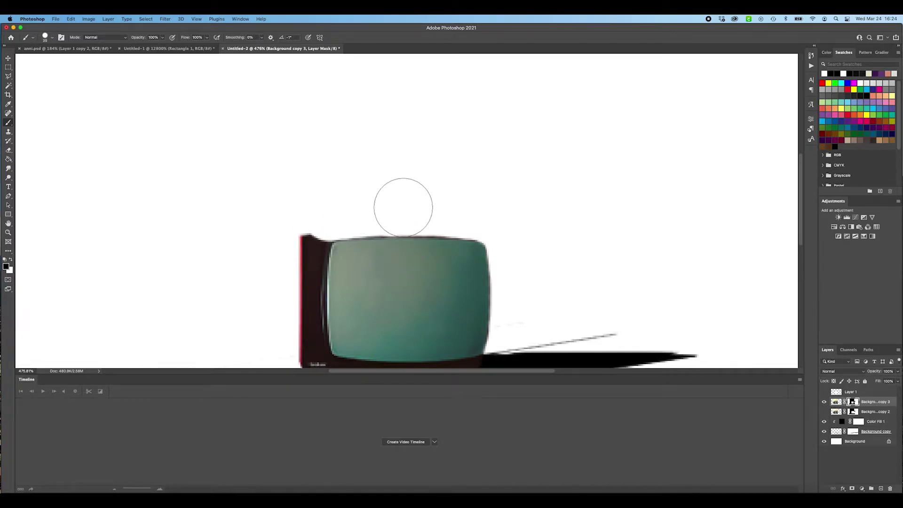
scroll(359, 186, down, 4)
mouse_move(306, 157)
mouse_down()
mouse_move(295, 250)
mouse_move(299, 292)
mouse_move(314, 319)
mouse_move(340, 335)
mouse_move(303, 330)
mouse_move(308, 314)
mouse_move(296, 294)
mouse_move(321, 334)
mouse_move(327, 325)
mouse_move(343, 339)
mouse_move(465, 335)
mouse_move(496, 329)
mouse_up()
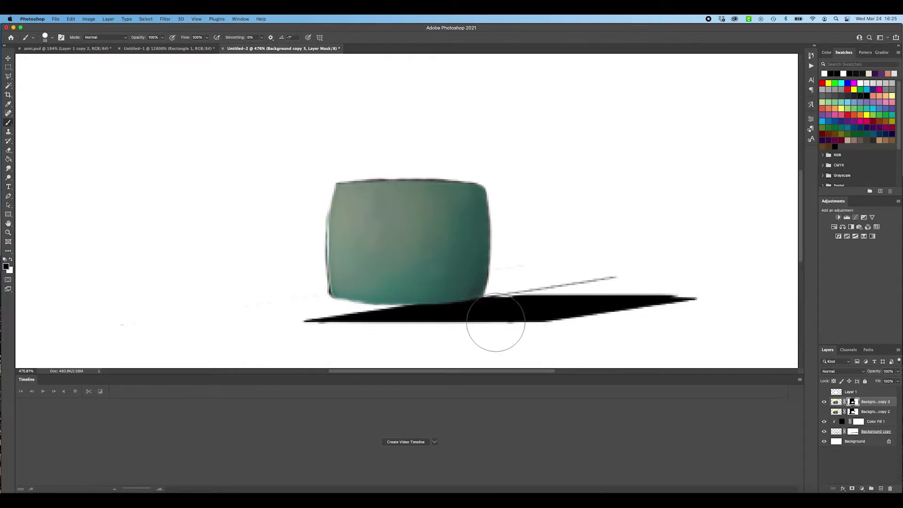
- Restore the over-masked left edge and upper-left corner of the screen with a small eraser on the mask
key(e)
key(bracketleft)
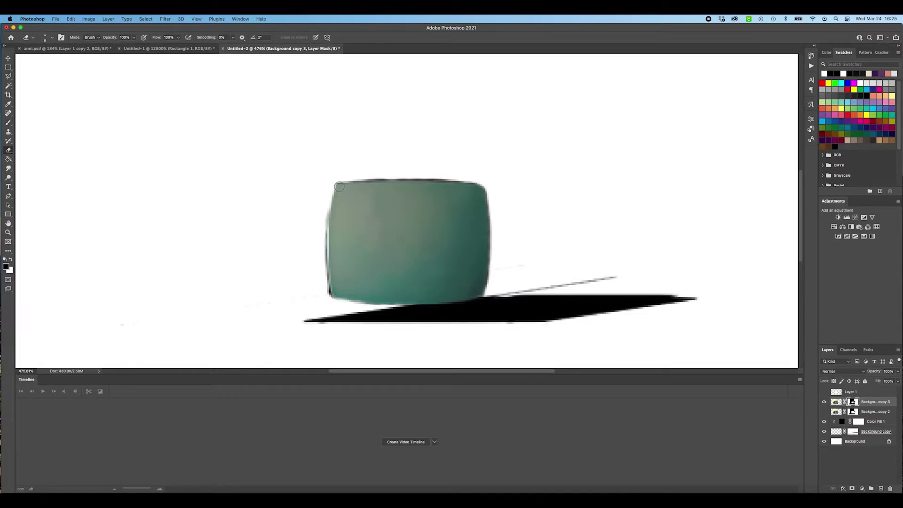
mouse_move(338, 187)
mouse_down()
mouse_move(329, 207)
mouse_move(330, 284)
mouse_up()
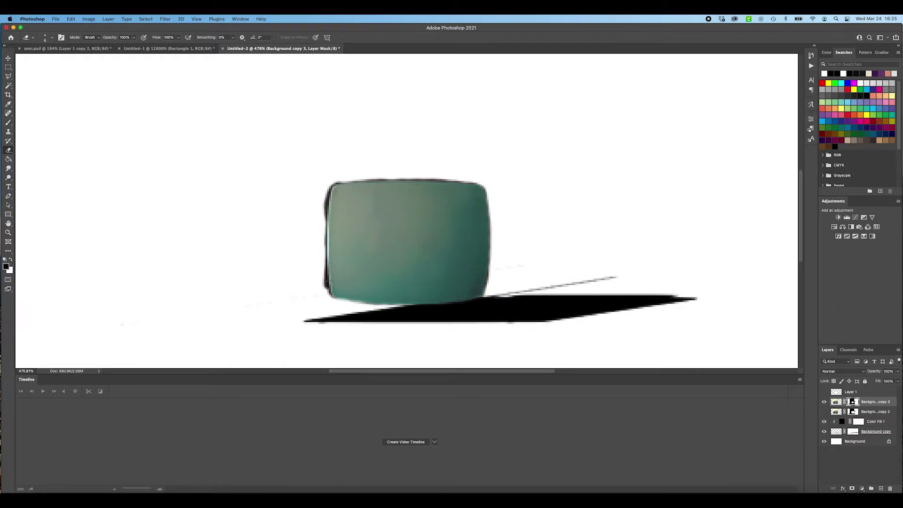
- Trim the dark fringe along the screen's left and top edges by masking it with a small black brush
key(b)
key(bracketleft)
key(bracketleft)
key(bracketleft)
key(bracketleft)
key(bracketleft)
key(bracketleft)
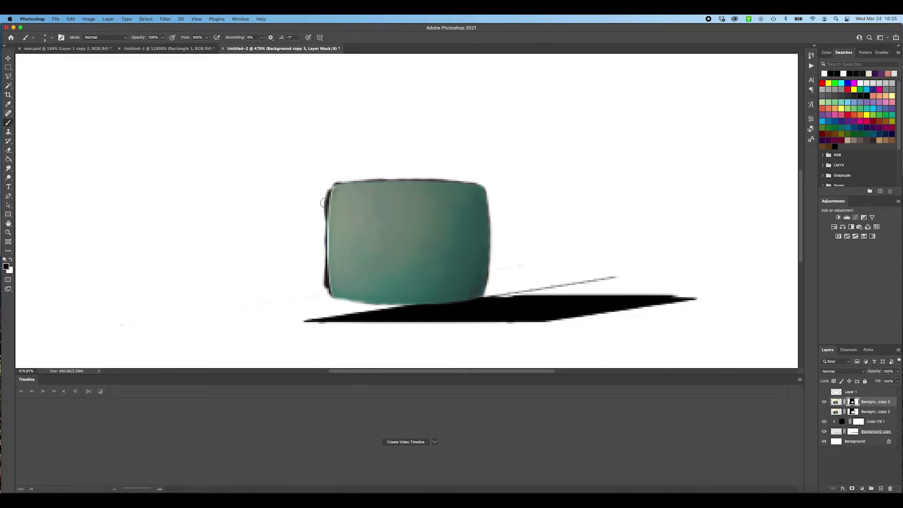
drag(321, 208, 328, 193)
drag(322, 251, 321, 230)
drag(324, 286, 327, 294)
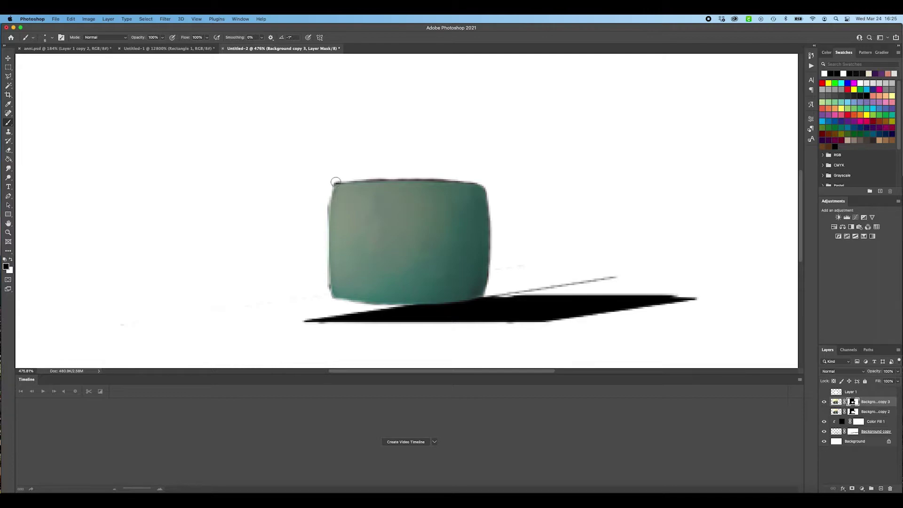
drag(335, 179, 398, 174)
drag(475, 180, 339, 177)
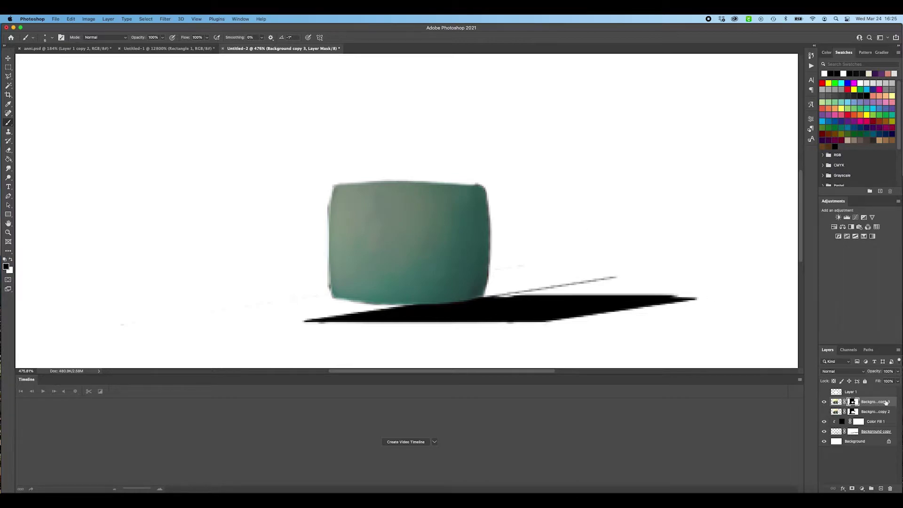
- Set the screen-only layer's fill to 30% and show the full TV layer beneath it
click(898, 381)
drag(878, 391, 873, 391)
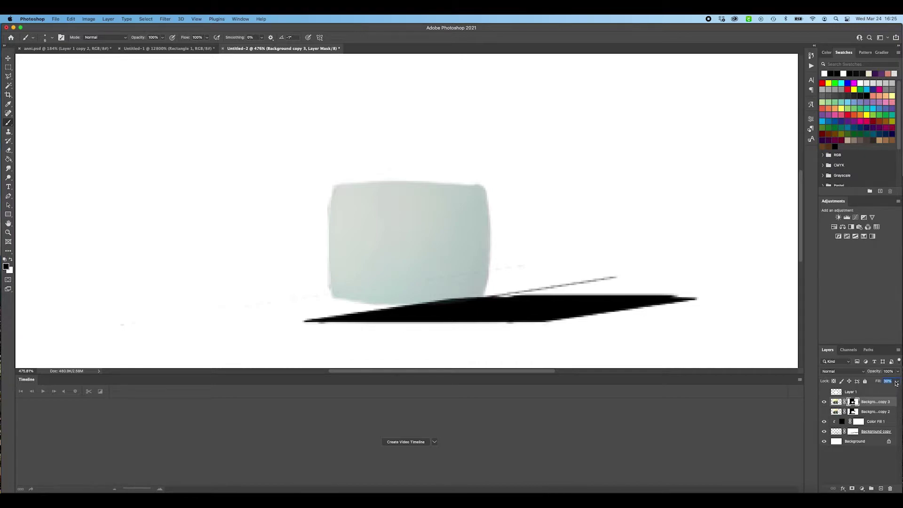
click(824, 412)
click(8, 60)
scroll(621, 222, down, 6)
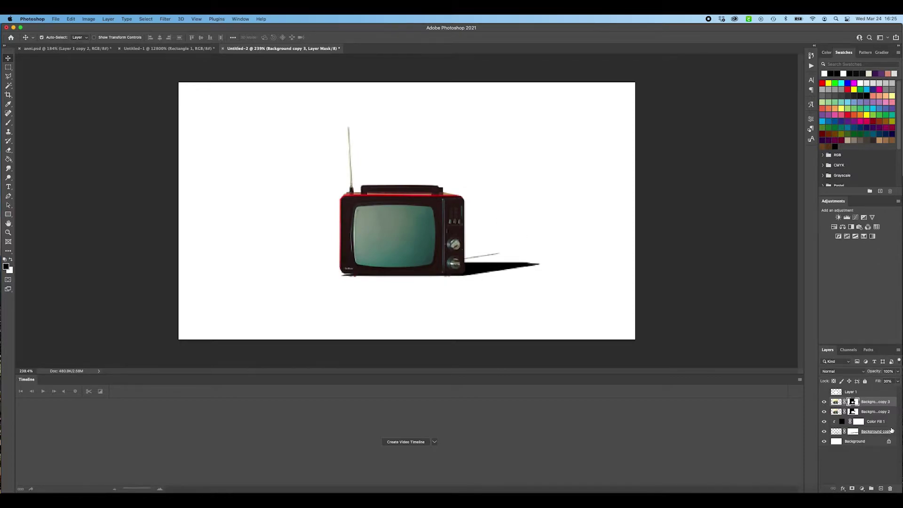
- Check the layer stack in anni.psd, and add a solid color fill layer directly above the Background layer in Untitled-2
click(884, 414)
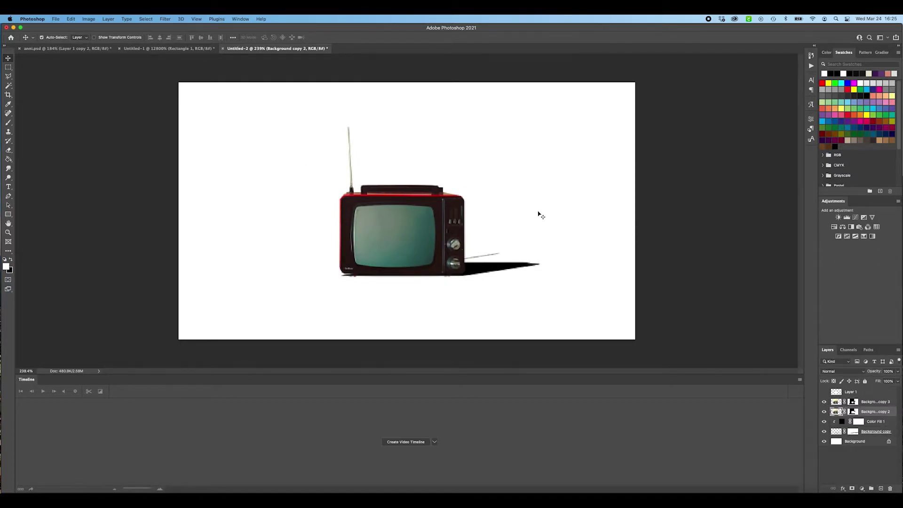
click(47, 49)
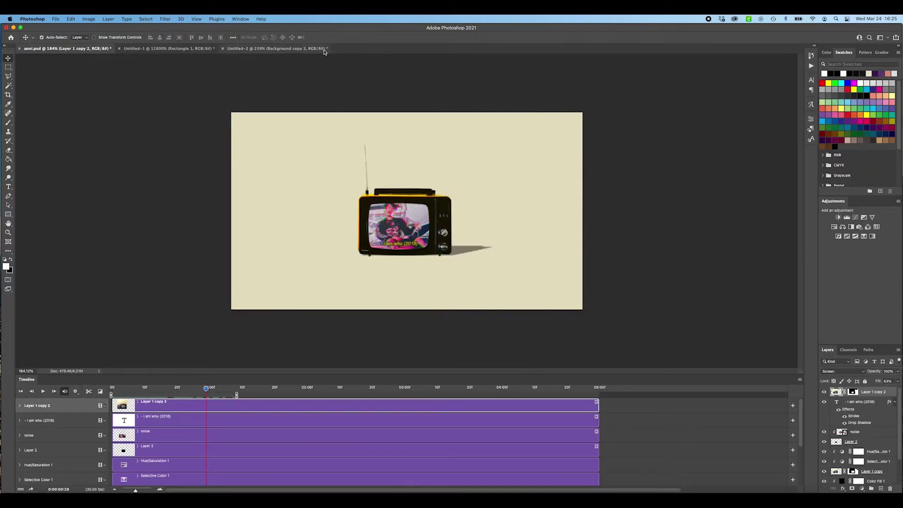
scroll(860, 438, down, 3)
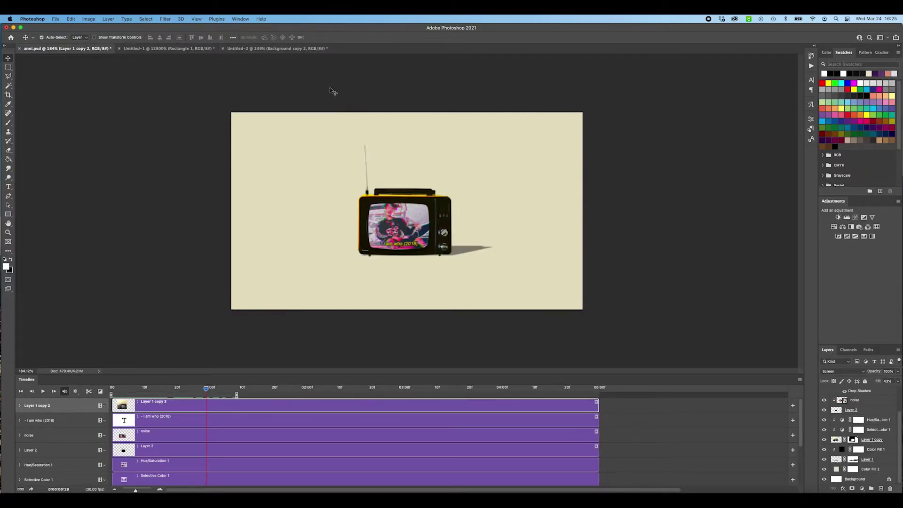
click(277, 49)
click(869, 442)
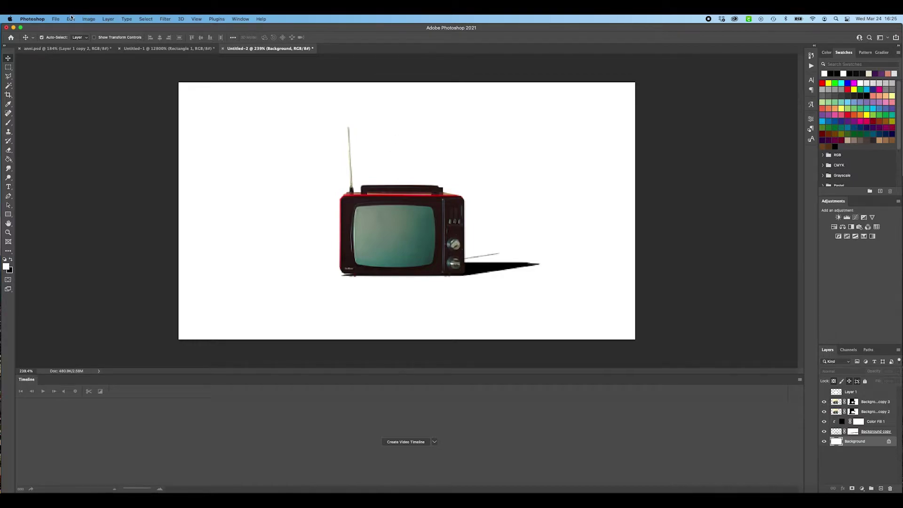
click(108, 19)
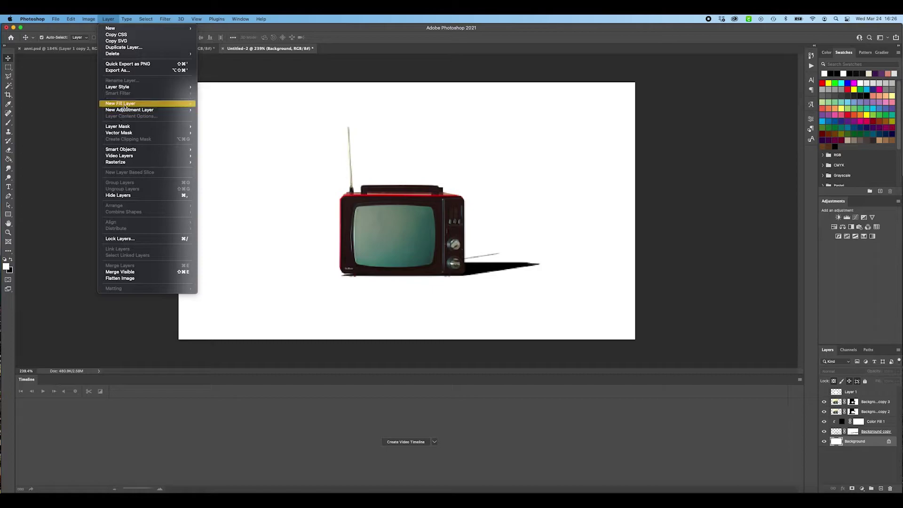
mouse_move(142, 104)
click(236, 102)
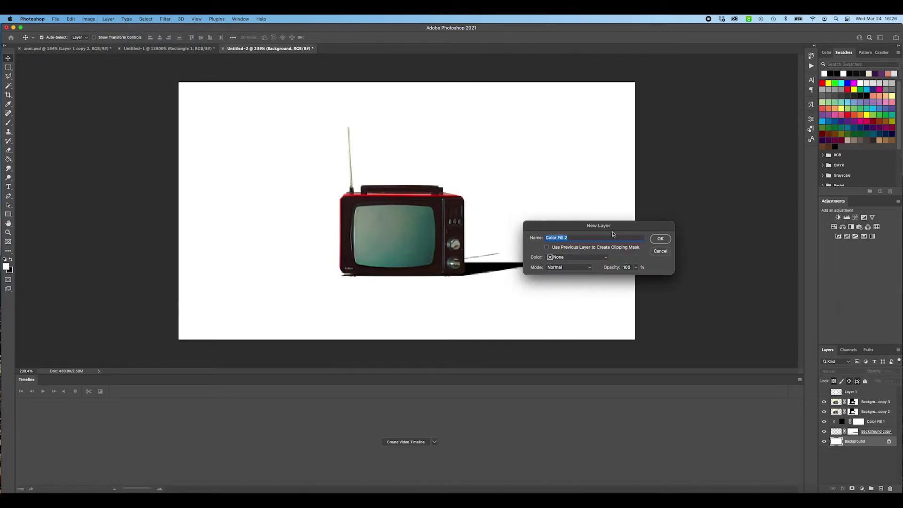
click(669, 241)
- Set the new fill layer's color to a dark, slightly muted purple
drag(698, 209, 696, 154)
drag(640, 190, 669, 162)
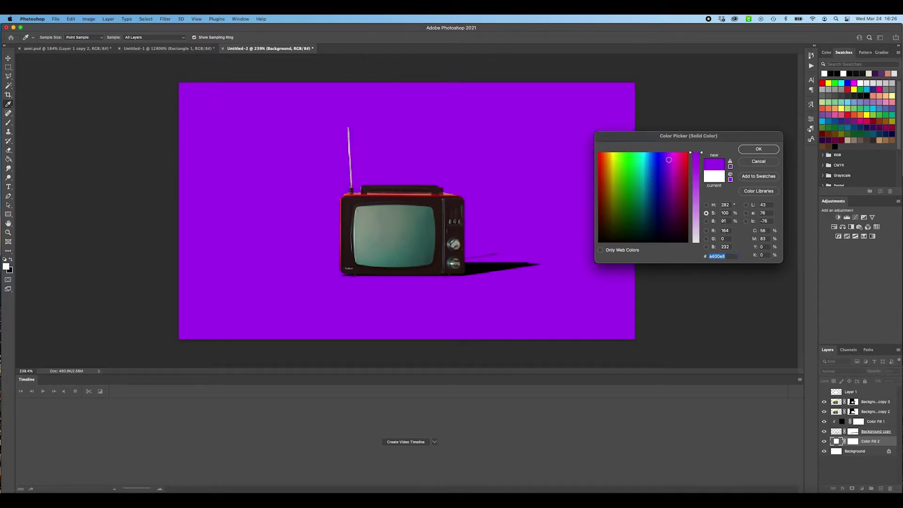
drag(669, 160, 667, 195)
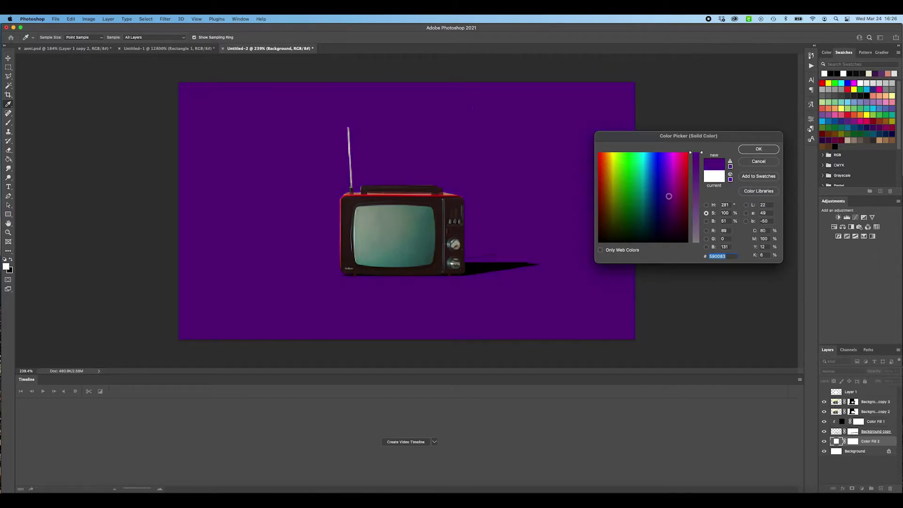
drag(696, 156, 697, 183)
click(759, 149)
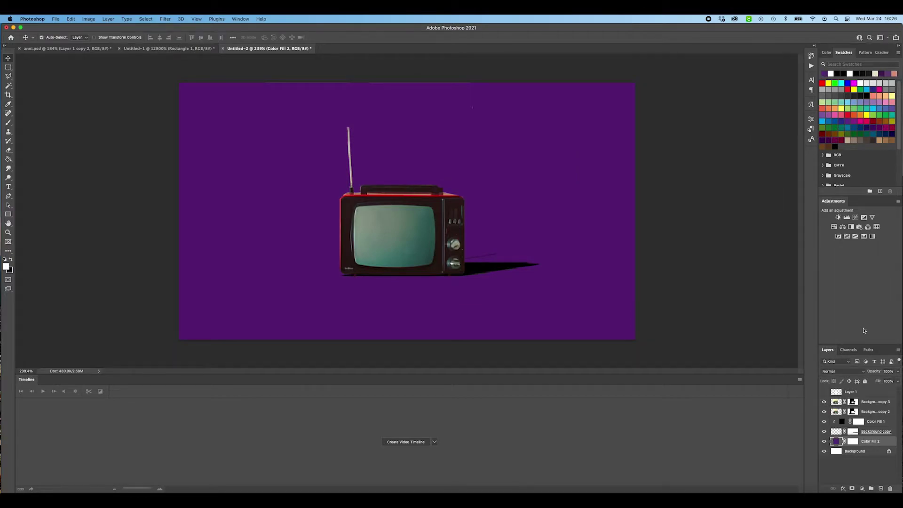
- Change the backdrop fill layer's color to light gray #e2e2e2
click(864, 402)
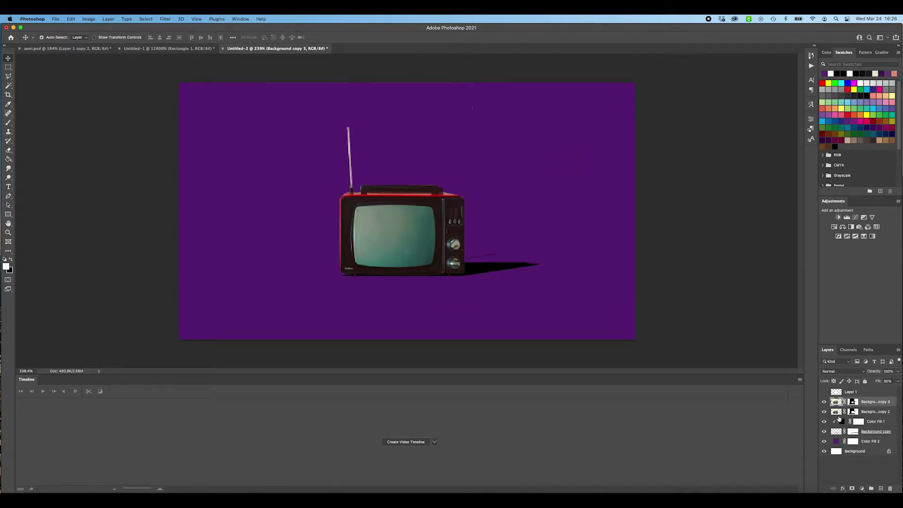
double_click(835, 442)
drag(694, 224, 697, 277)
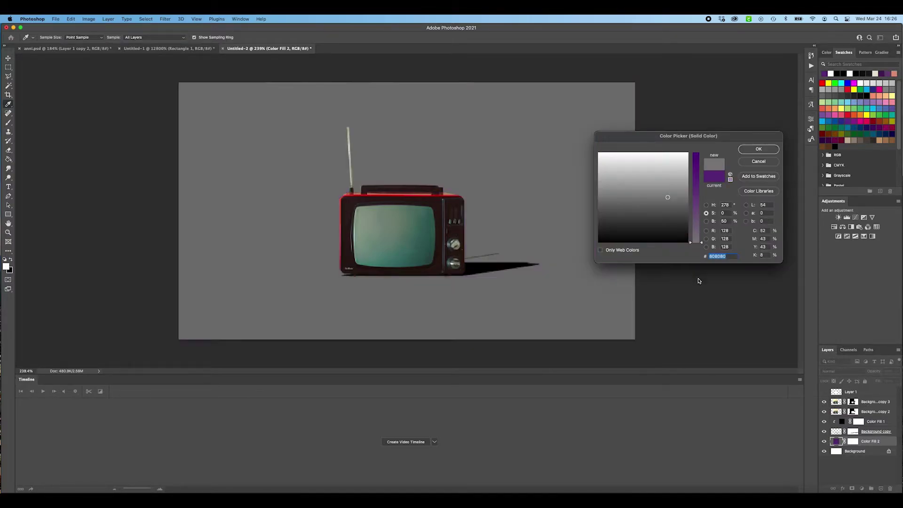
mouse_move(612, 203)
mouse_down()
mouse_move(594, 212)
mouse_move(588, 165)
mouse_up()
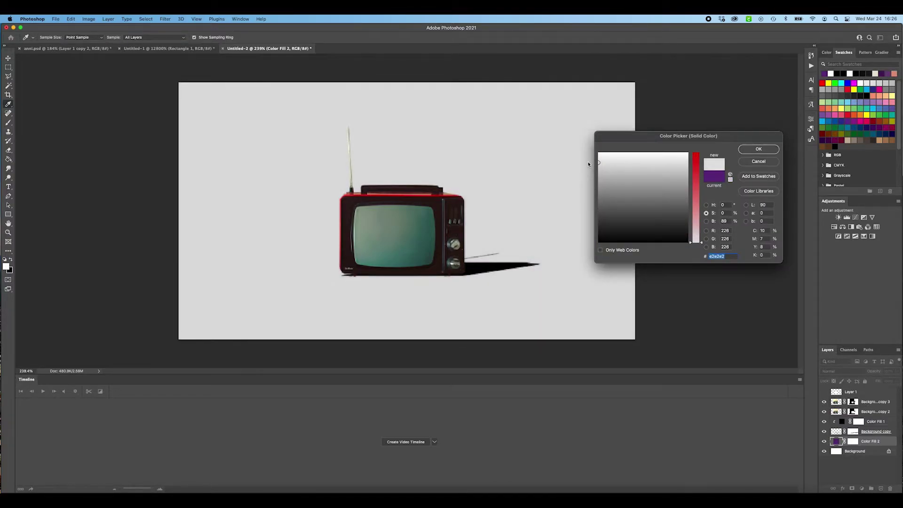
click(759, 149)
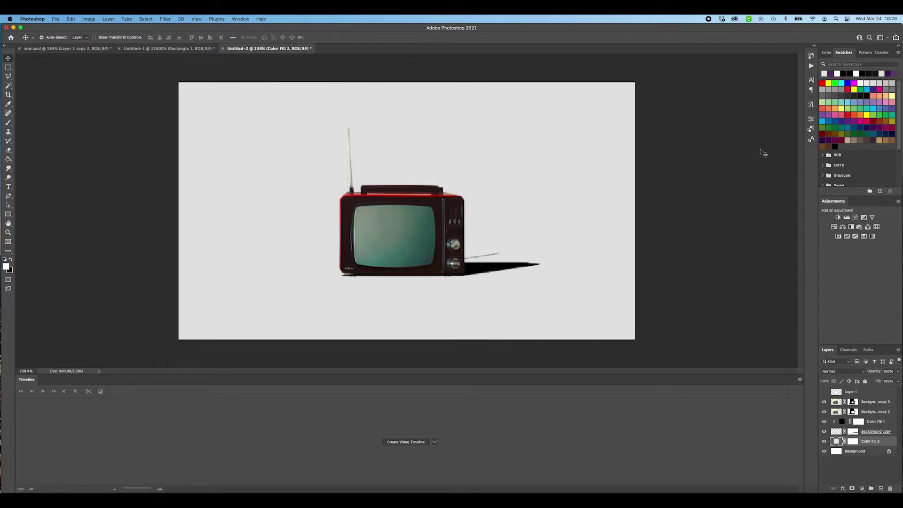
- Add a Hue/Saturation adjustment layer directly above the full TV layer, Background copy 2
click(880, 405)
click(876, 413)
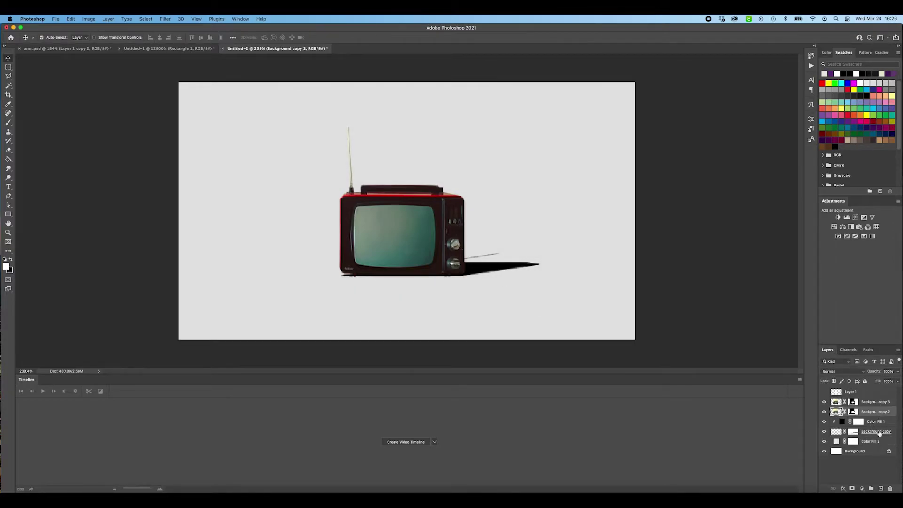
click(834, 227)
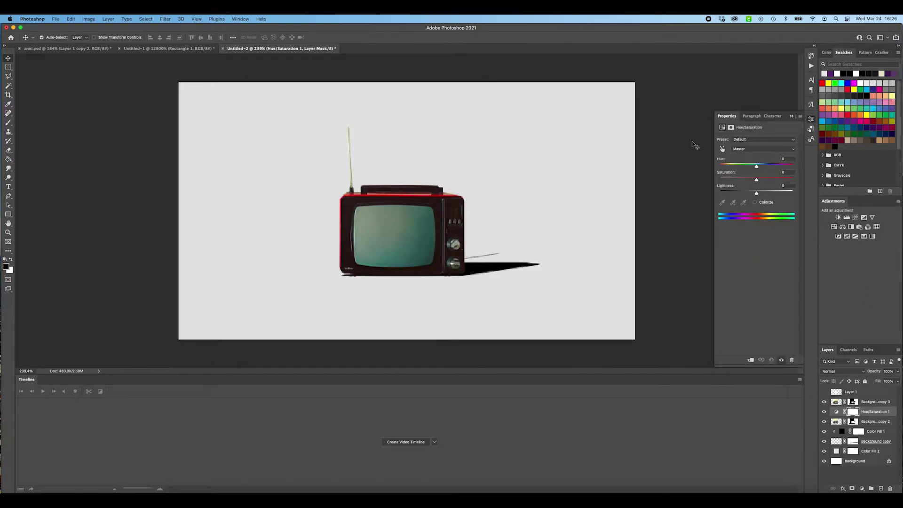
- Check the finished TV's coloring in anni.psd, and clip the Hue/Saturation adjustment to the full TV layer in Untitled-2
click(67, 50)
scroll(394, 186, up, 3)
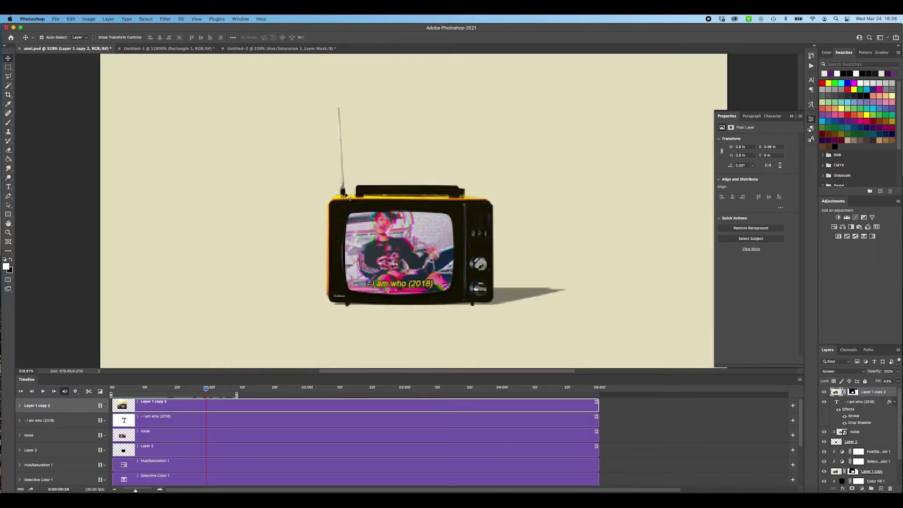
click(276, 48)
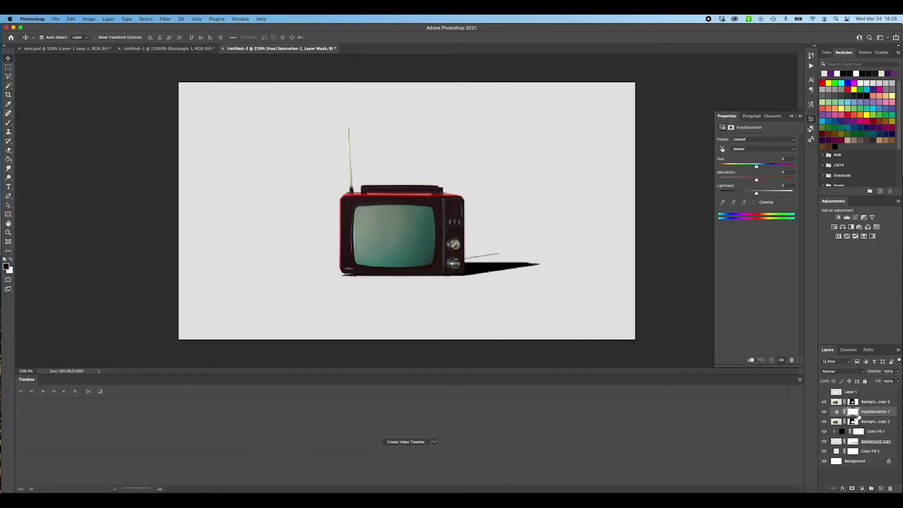
click(824, 421)
click(824, 421)
click(824, 422)
click(824, 422)
right_click(873, 415)
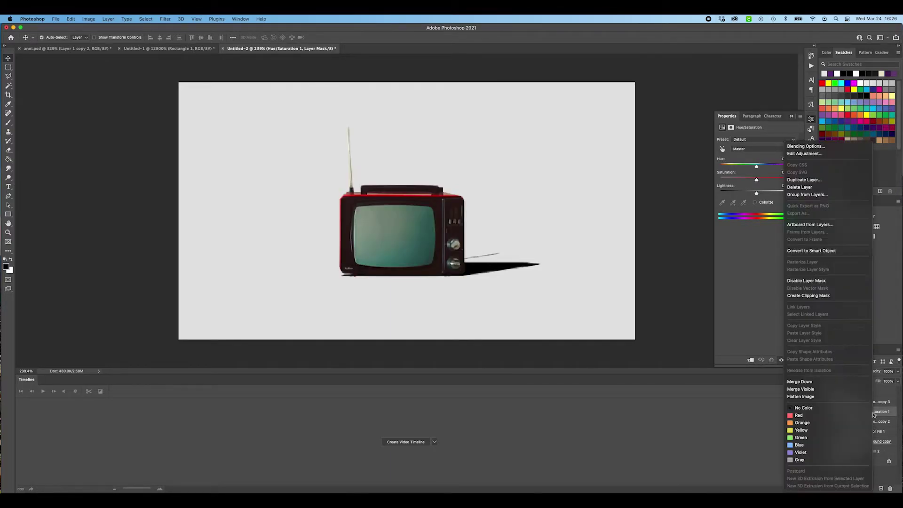
click(834, 297)
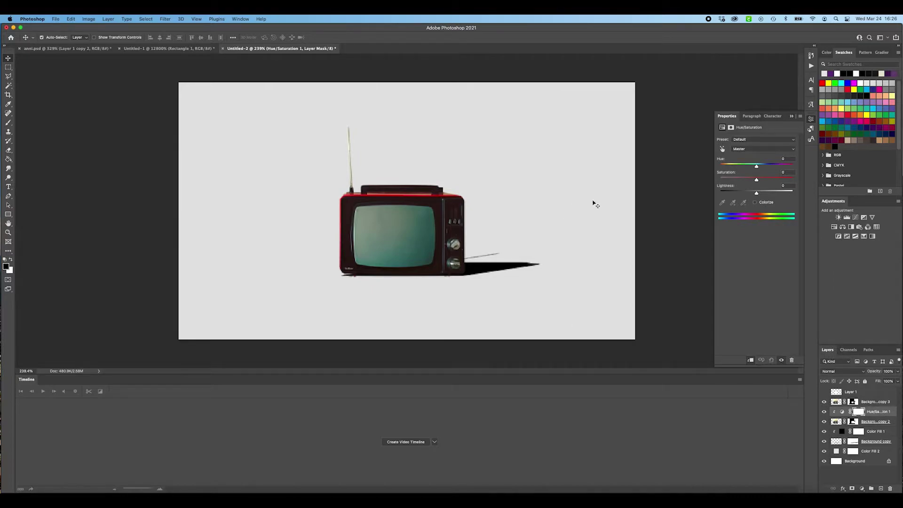
- Shift the hue of the Reds range to blue in the Hue/Saturation adjustment, with saturation +19 and lightness -12
click(743, 149)
click(745, 155)
drag(750, 165, 798, 170)
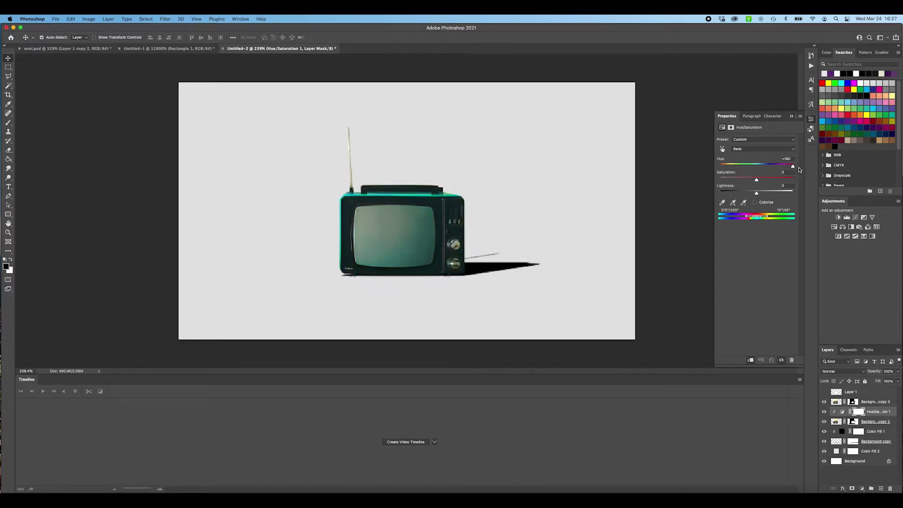
drag(756, 193, 724, 167)
click(752, 192)
drag(770, 180, 762, 180)
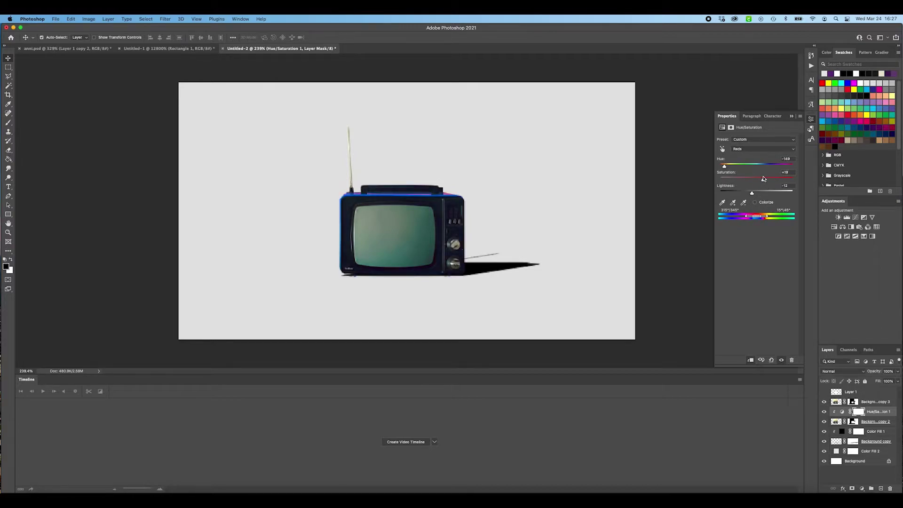
- Shift the hue of the Magentas range toward blue and compare the TV with and without the Hue/Saturation adjustment
click(761, 148)
click(757, 173)
mouse_move(737, 167)
mouse_down()
mouse_move(696, 171)
mouse_move(827, 186)
mouse_move(744, 184)
mouse_up()
click(824, 412)
click(824, 412)
scroll(524, 230, down, 3)
scroll(427, 141, up, 3)
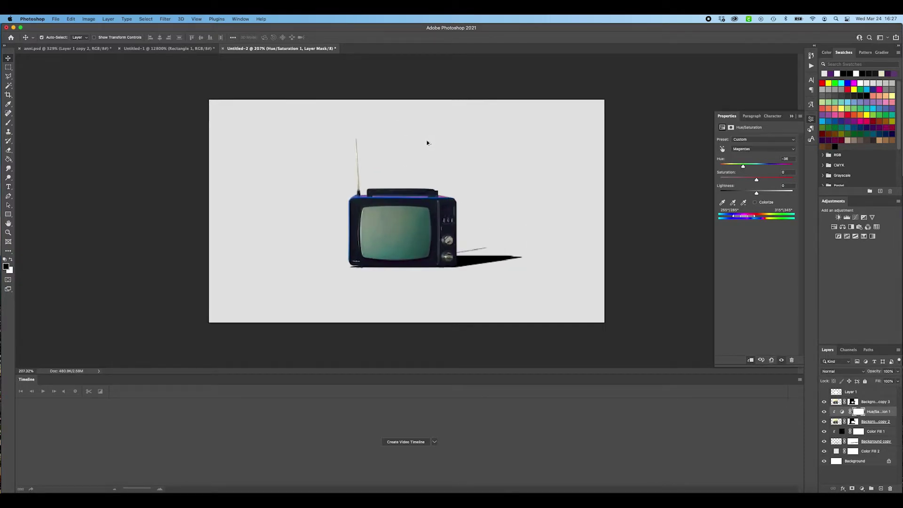
- Select the Background copy 3 layer and set the Type tool's text color to golden yellow
click(791, 116)
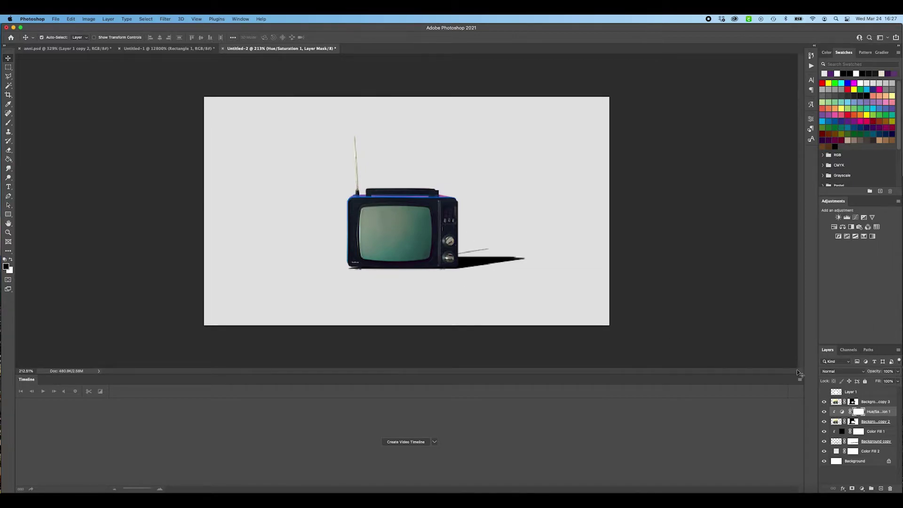
click(879, 402)
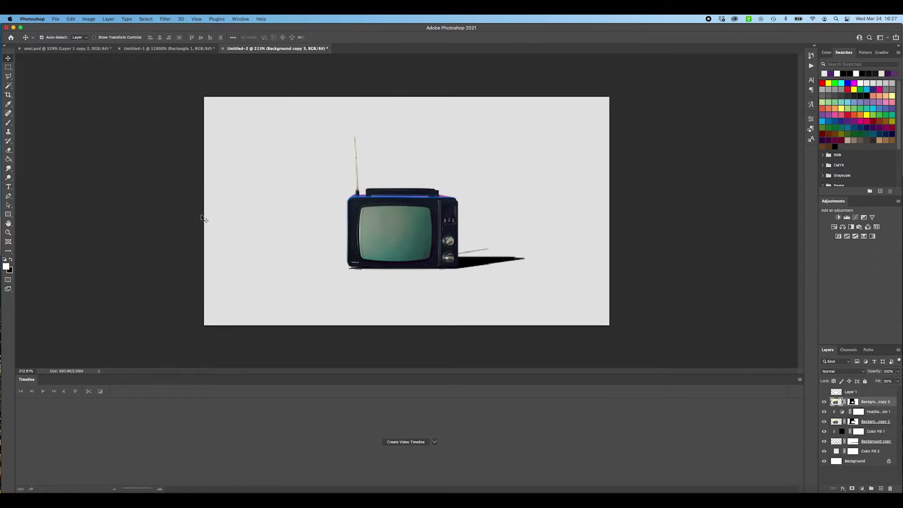
click(9, 187)
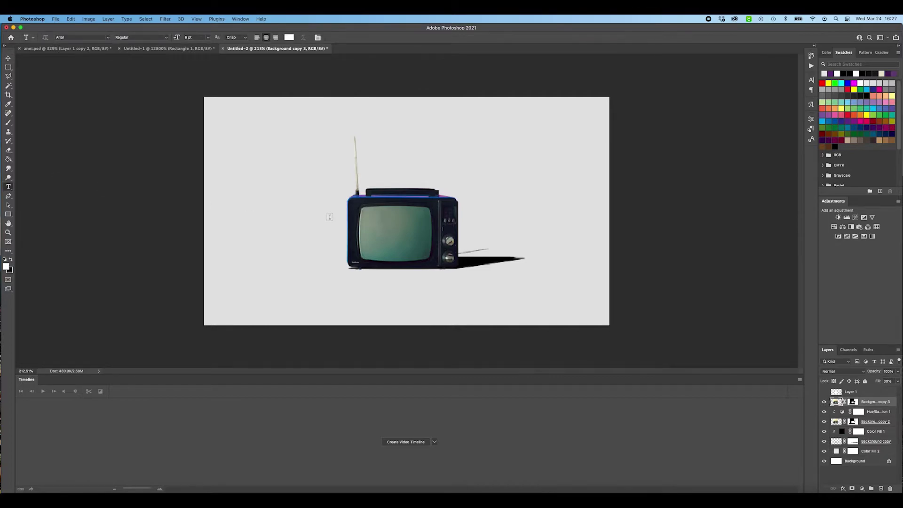
click(289, 37)
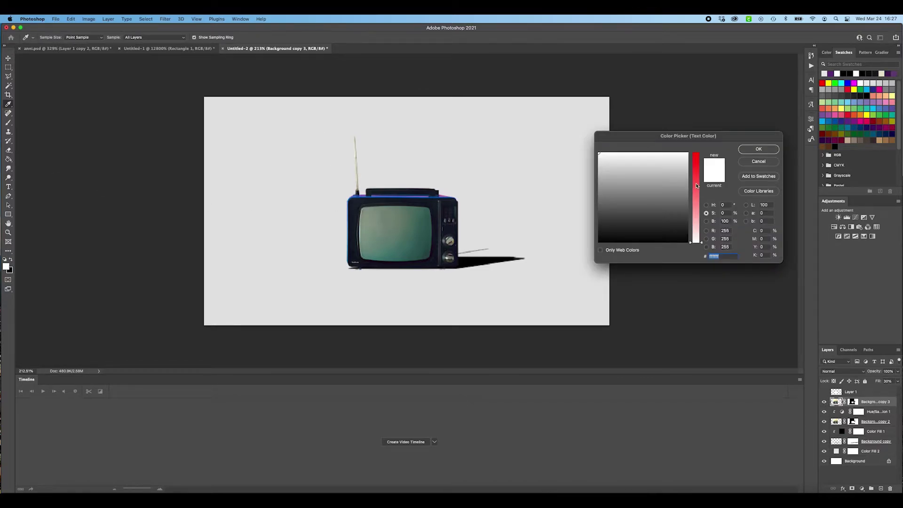
drag(696, 186, 696, 151)
drag(618, 166, 611, 163)
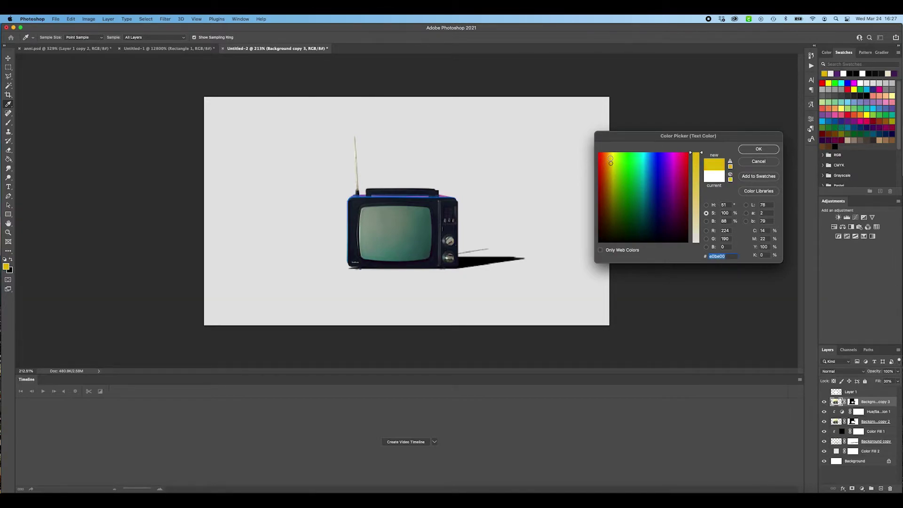
click(751, 150)
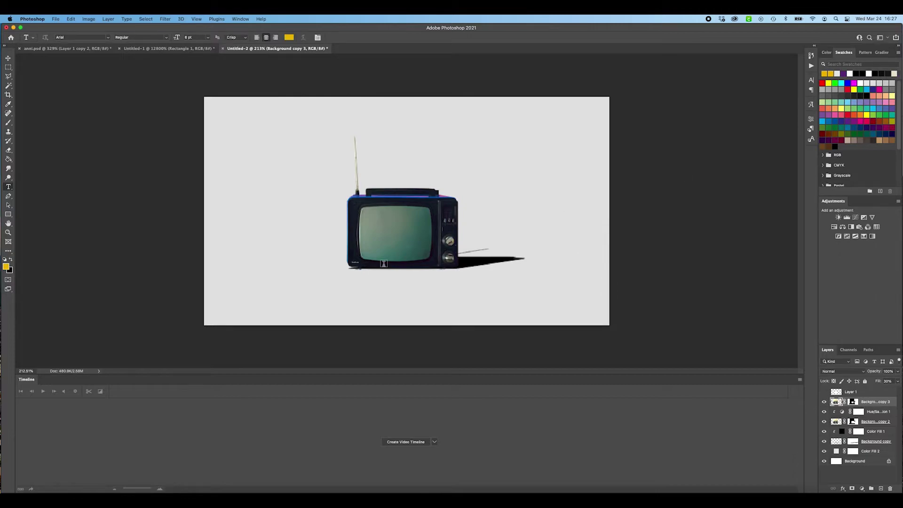
- Add the text "- Go Live" over the lower part of the TV screen
click(384, 263)
text(- )
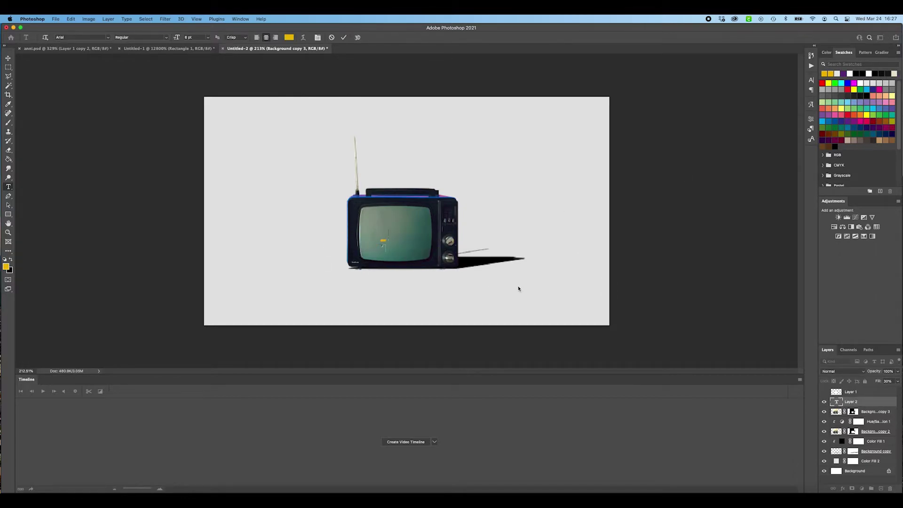
text(Go Live)
key(super+a)
click(9, 58)
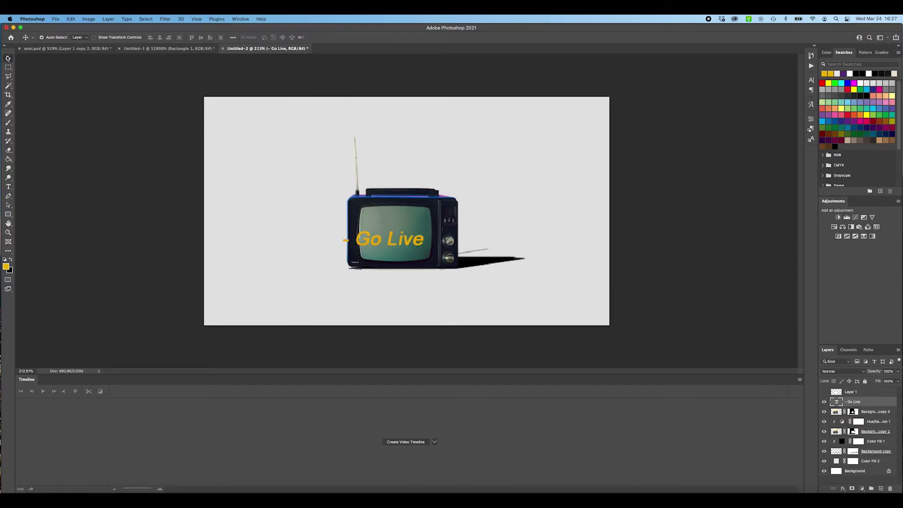
- Scale the "- Go Live" text down and position it near the lower edge of the TV screen
key(super+t)
drag(342, 239, 408, 271)
scroll(385, 237, up, 3)
key(Return)
- Extend the TV caption so it reads "- Go Live (2020)"
key(t)
double_click(430, 266)
click(432, 266)
text((2020)
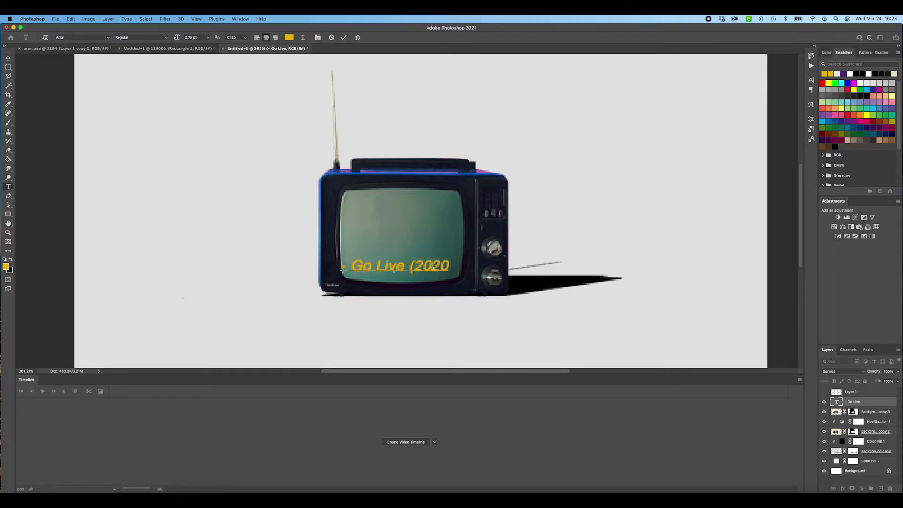
text())
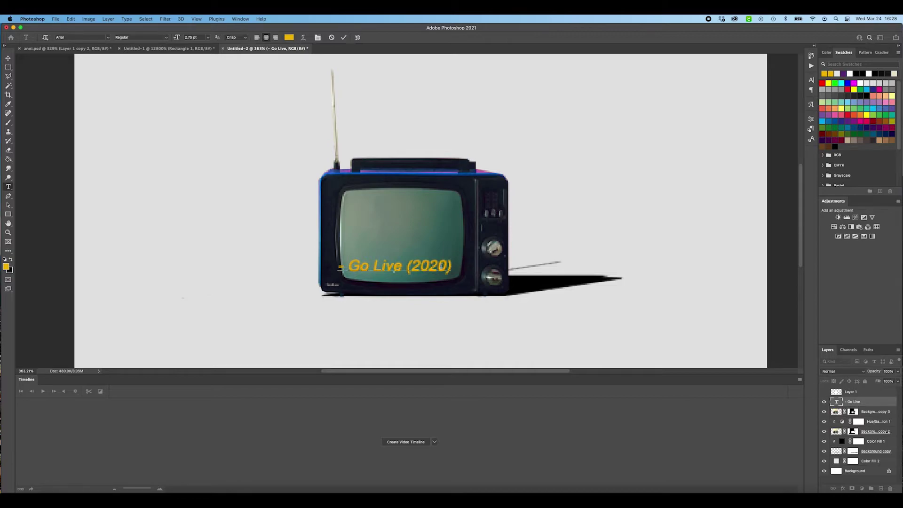
click(8, 58)
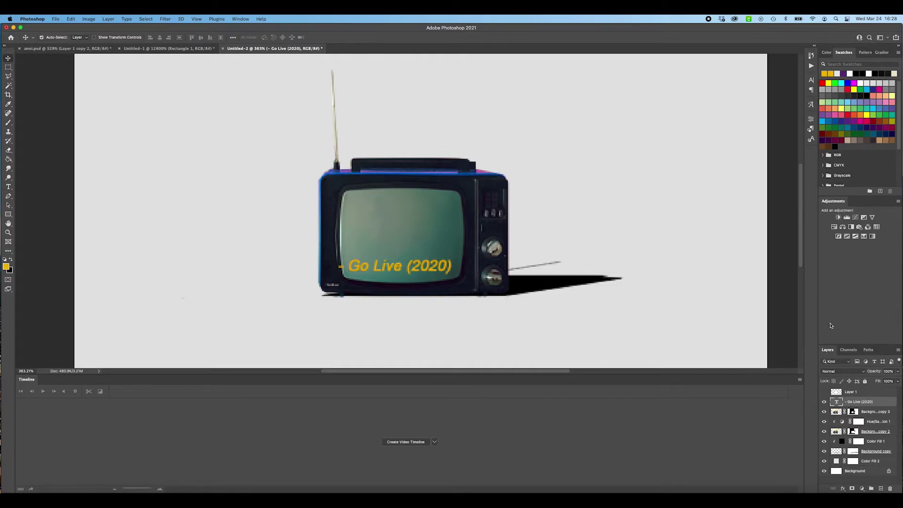
- Give the "- Go Live (2020)" text layer a 1 px black outside stroke and a drop shadow in Multiply mode
click(811, 80)
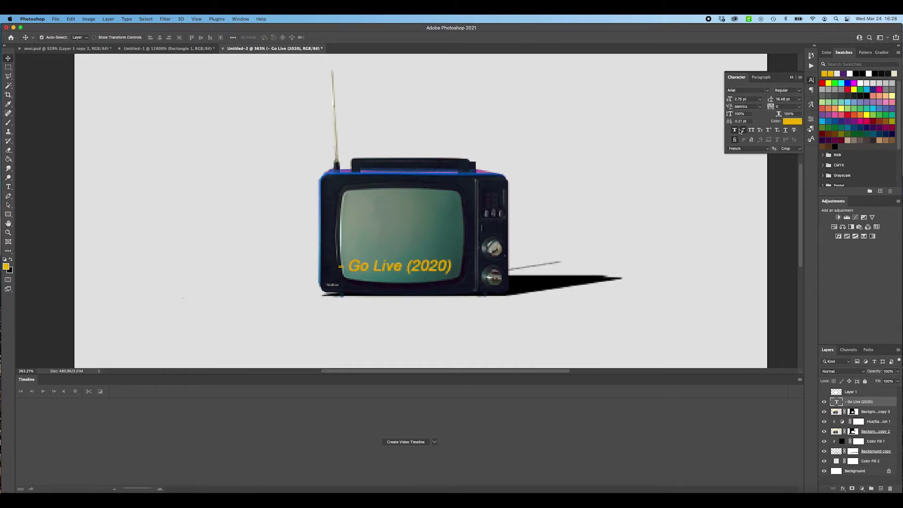
double_click(882, 403)
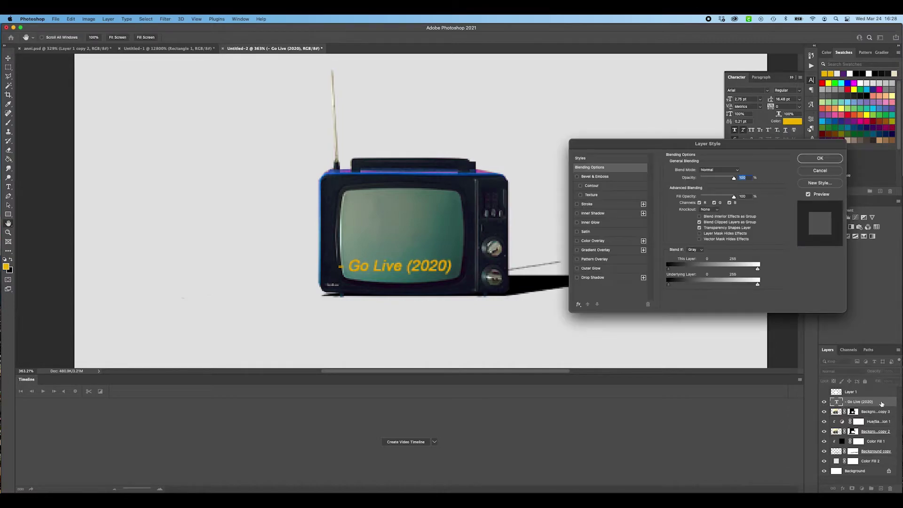
click(578, 205)
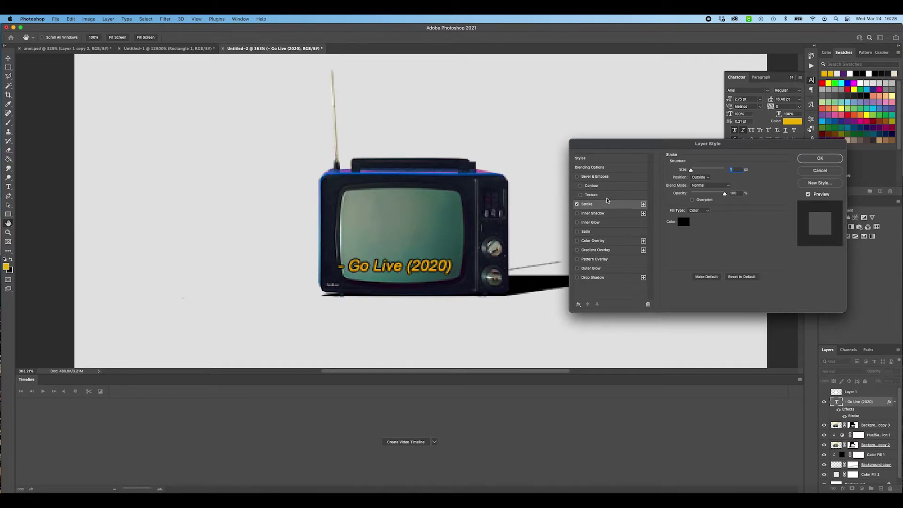
click(577, 278)
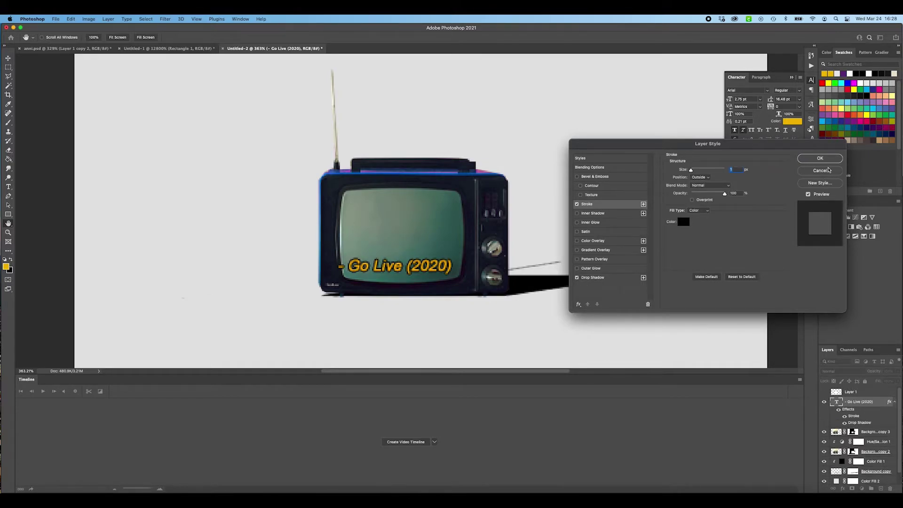
click(596, 281)
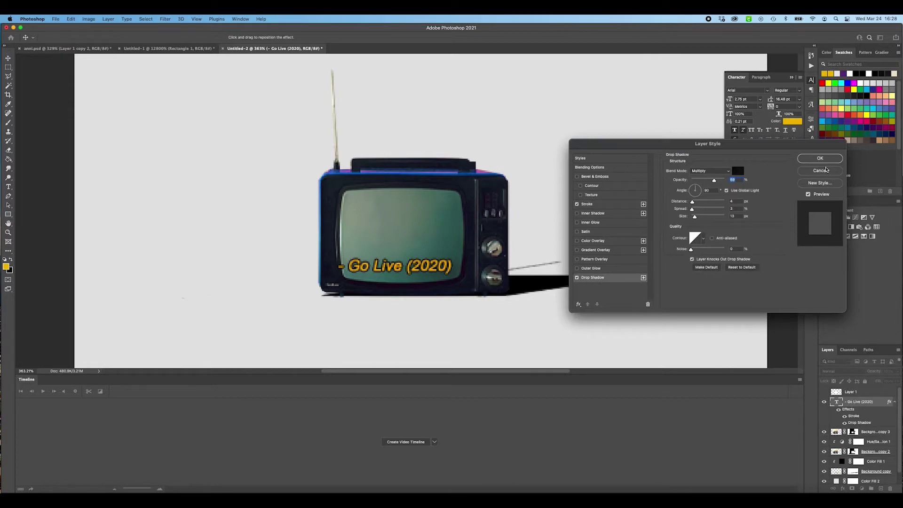
click(820, 159)
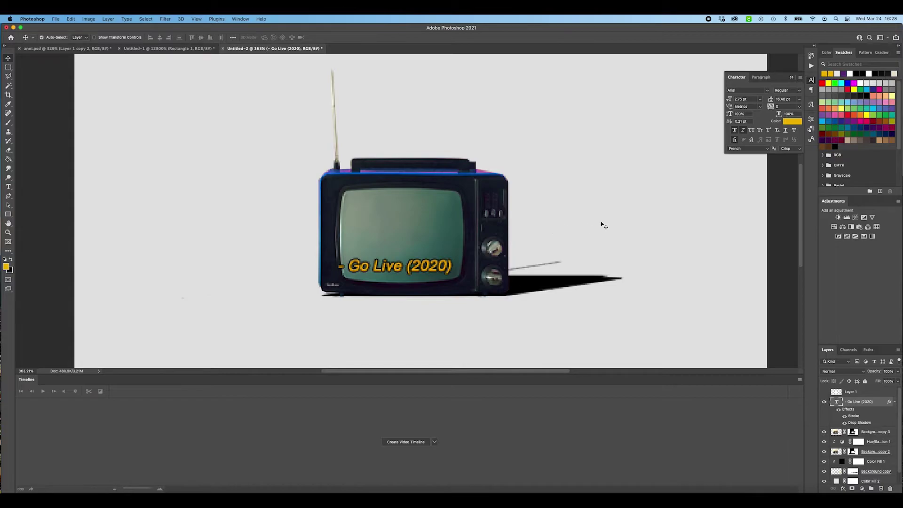
- Shrink the caption and center it within the lower part of the TV screen, and create a video timeline for the document
key(super)
key(super+t)
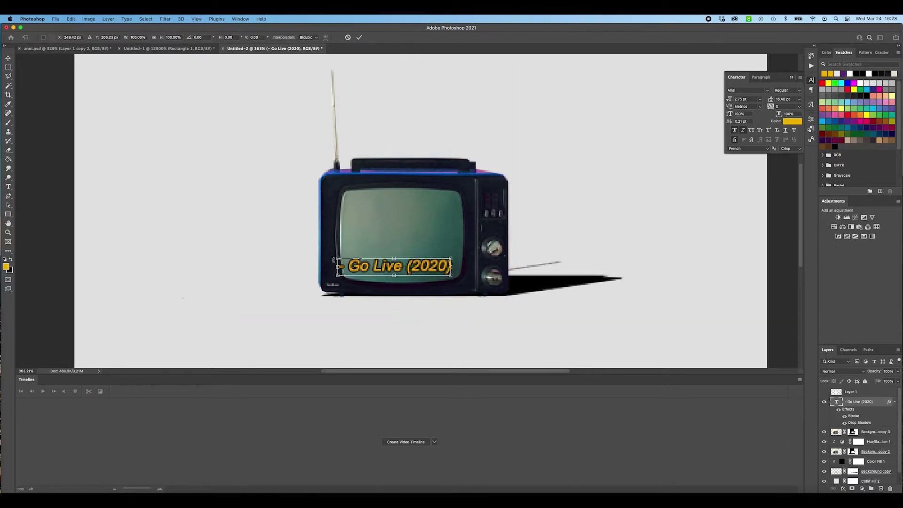
drag(337, 258, 371, 263)
drag(429, 270, 422, 269)
key(Return)
scroll(516, 243, down, 5)
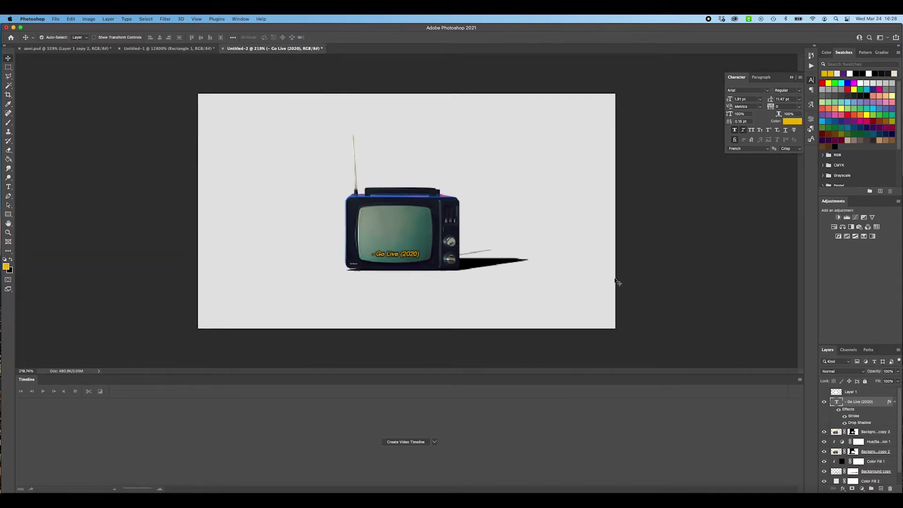
click(399, 444)
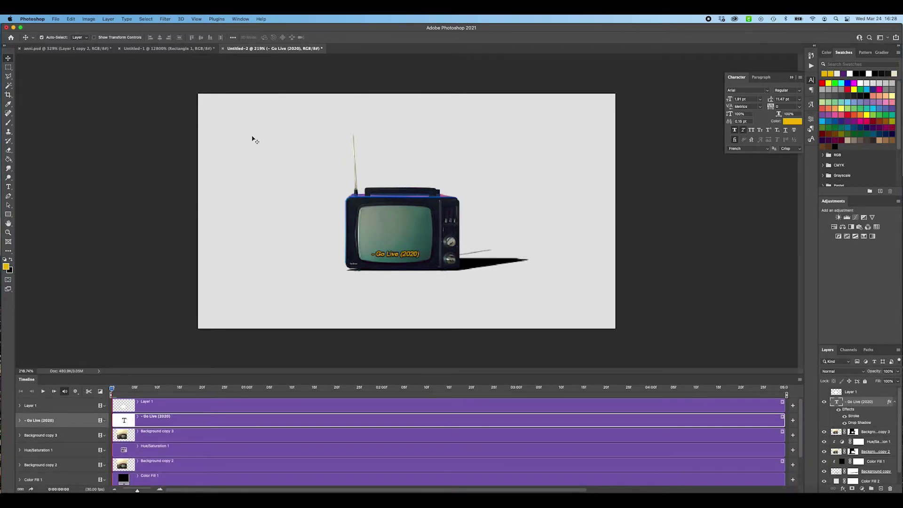
click(168, 49)
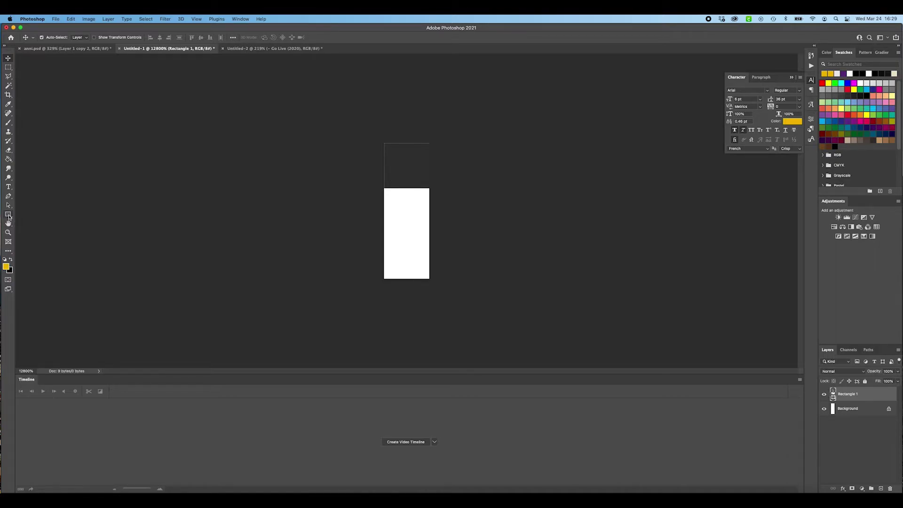
click(413, 231)
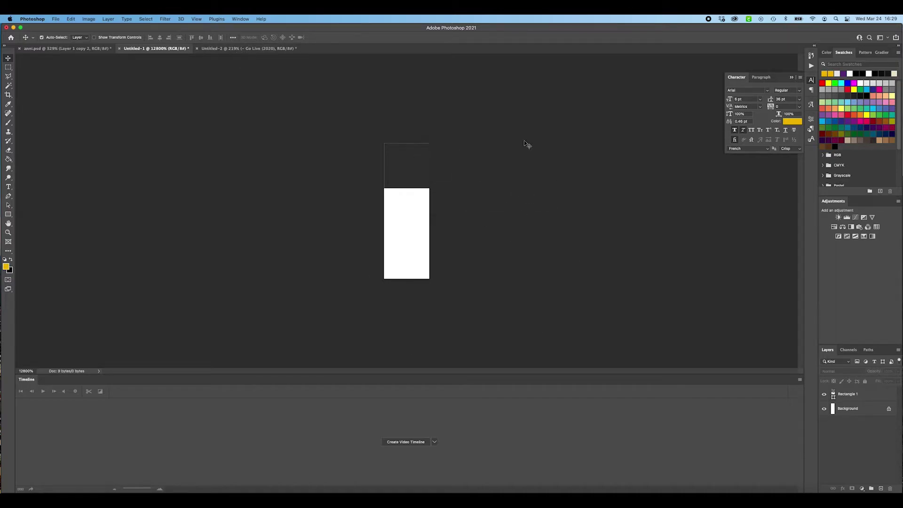
click(69, 19)
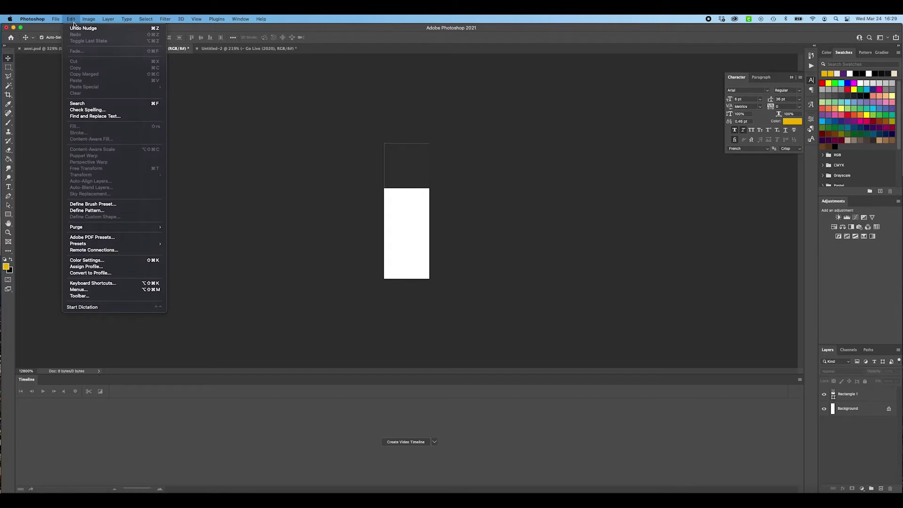
click(114, 211)
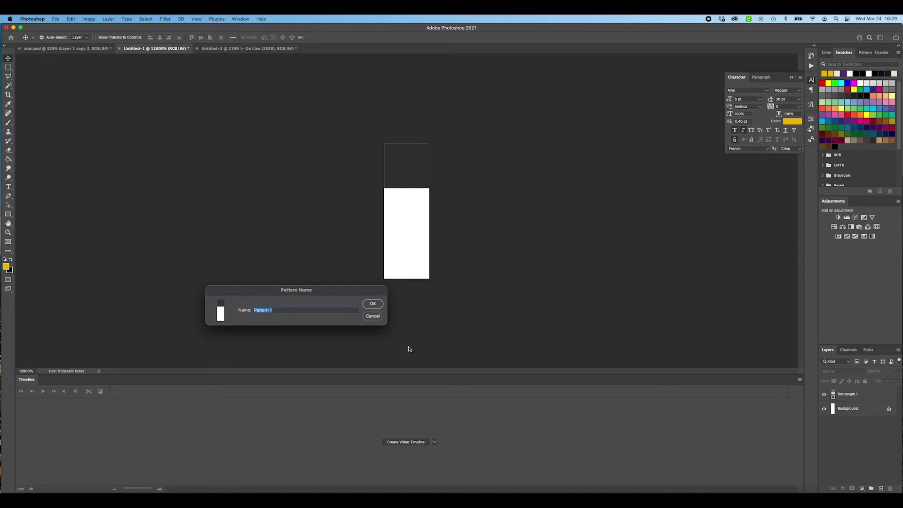
click(372, 316)
- From Untitled-2, import a short selected range of the music video as video frames to layers, with frame animation
click(266, 51)
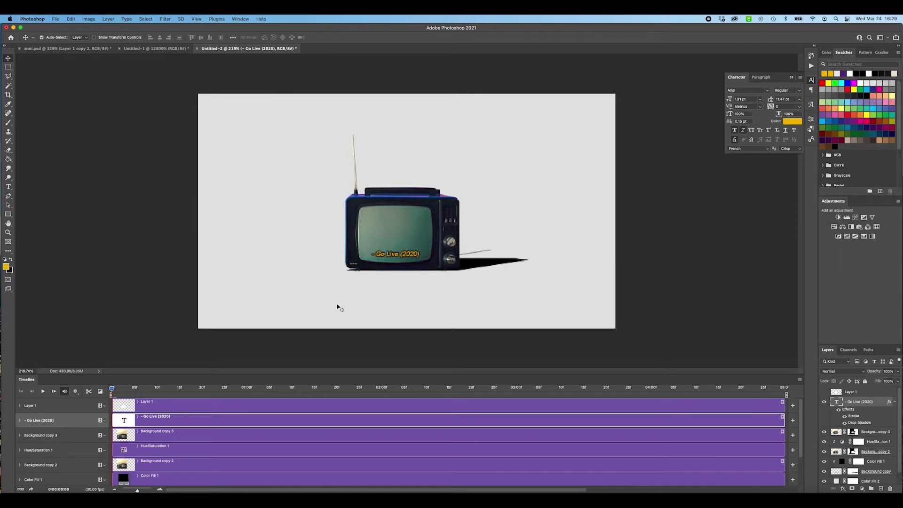
click(57, 20)
mouse_move(134, 190)
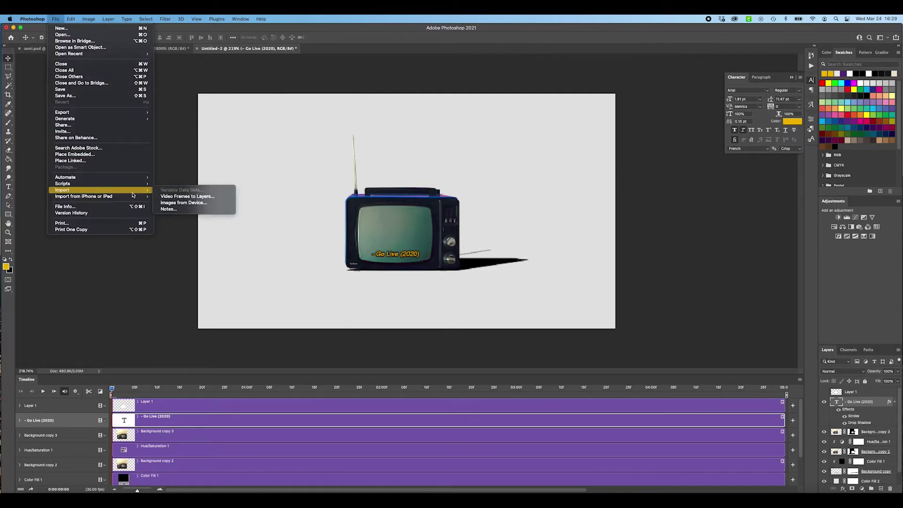
click(177, 197)
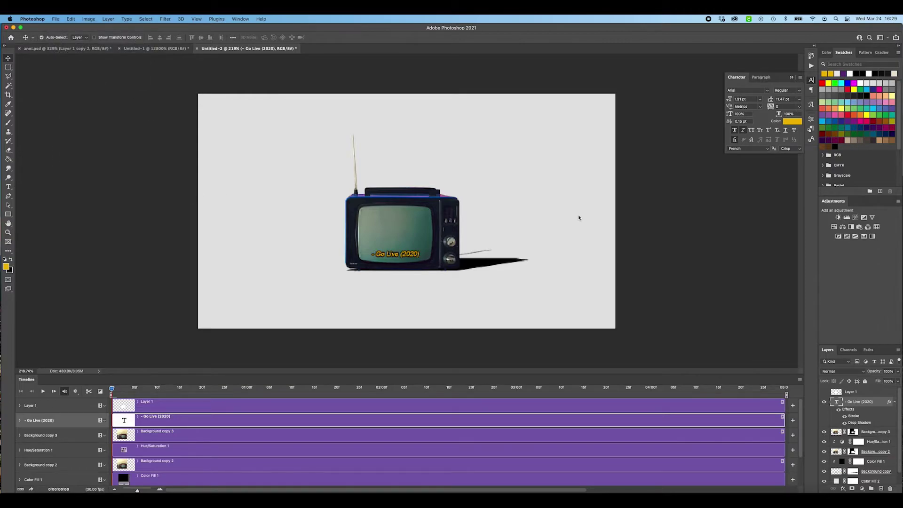
click(231, 176)
scroll(328, 204, down, 3)
double_click(308, 168)
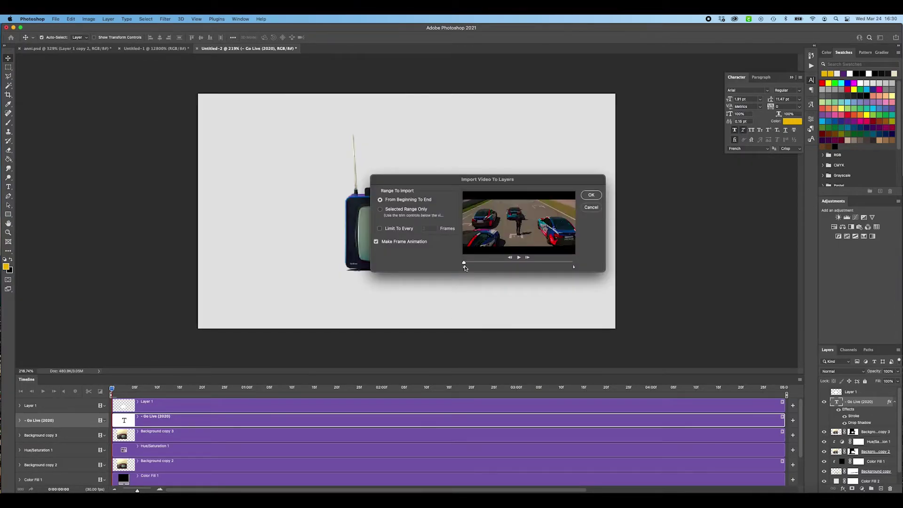
click(465, 267)
drag(574, 271, 466, 267)
click(589, 196)
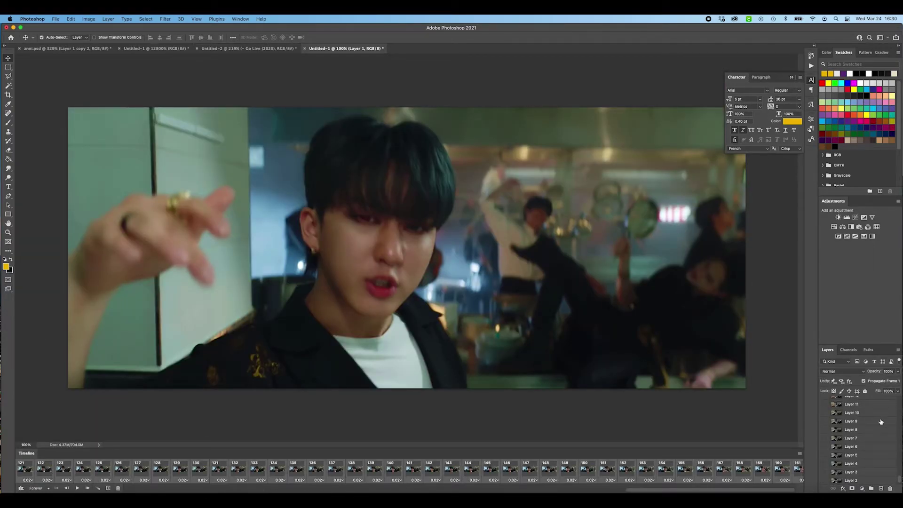
- Crop the imported clip to a landscape 5:4 ratio around the singer in the foreground
key(c)
click(66, 38)
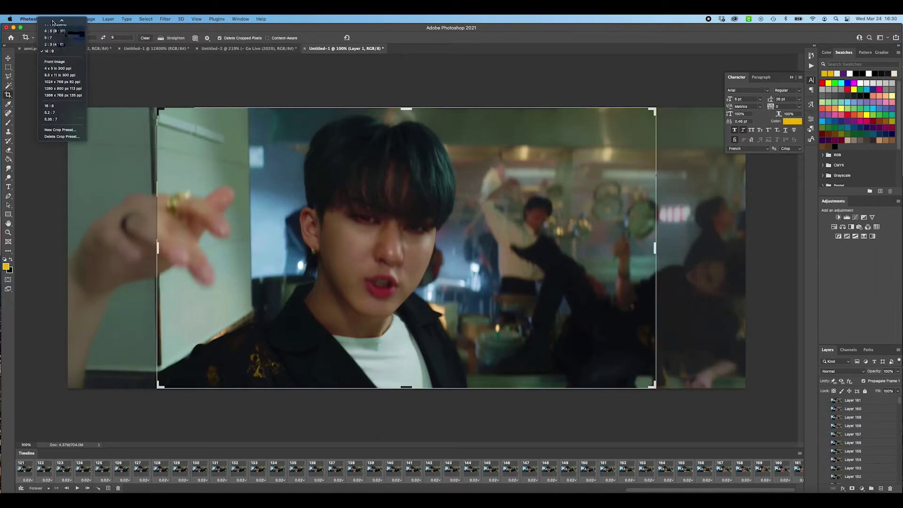
click(54, 49)
drag(231, 109, 238, 113)
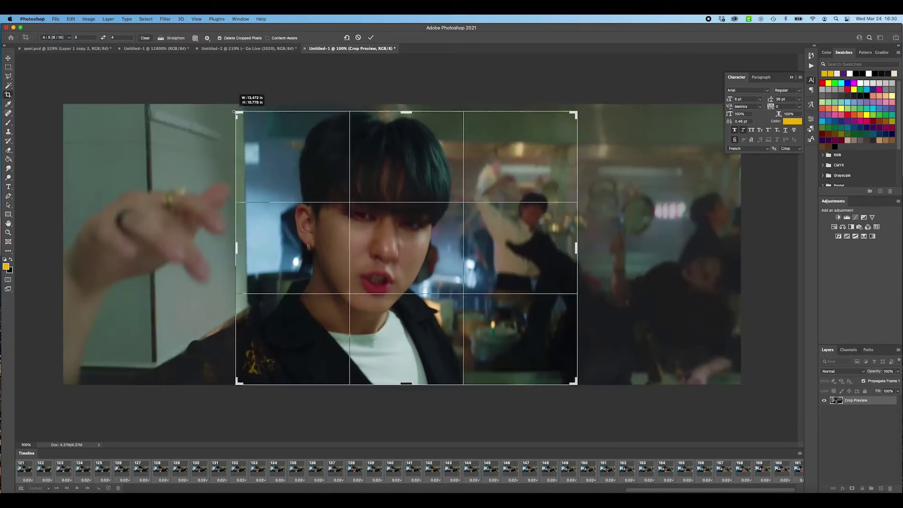
key(Return)
- Resize the cropped clip to a width of 540 pixels
click(89, 19)
click(101, 72)
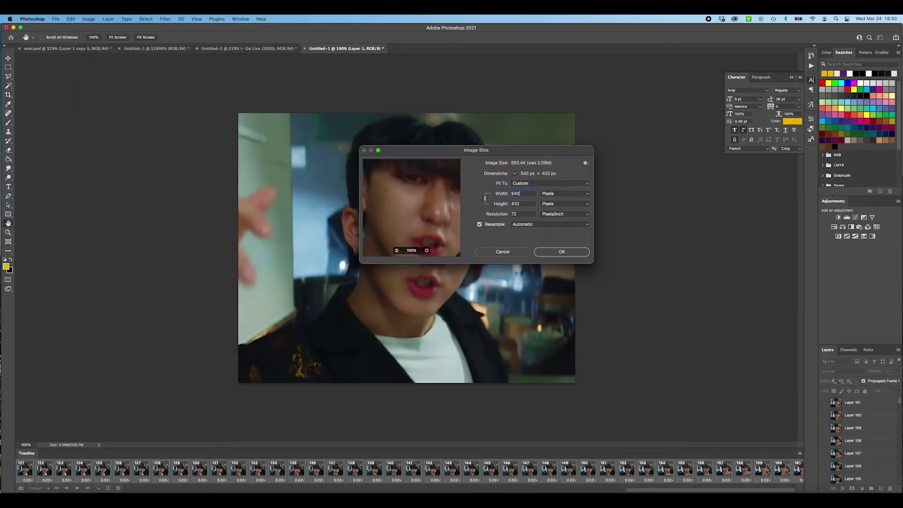
key(Return)
- Set the delay of all animation frames to 0.01 seconds
click(475, 481)
click(474, 470)
text(0.01)
key(Return)
- Convert the frame animation to a video timeline and combine the frame layers into one smart object
click(21, 487)
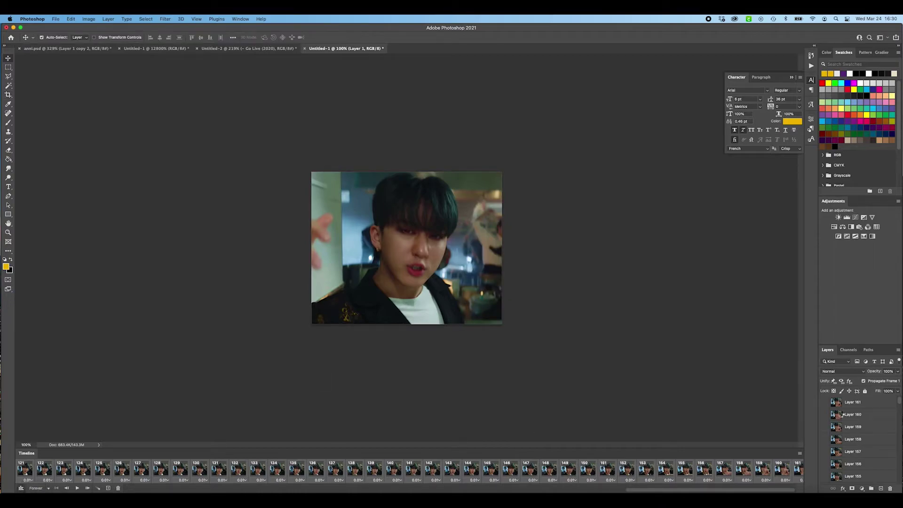
right_click(875, 401)
click(828, 252)
- Run the saved action act 1 on the clip's smart object and play back the sharpened clip
click(811, 65)
click(764, 78)
click(760, 176)
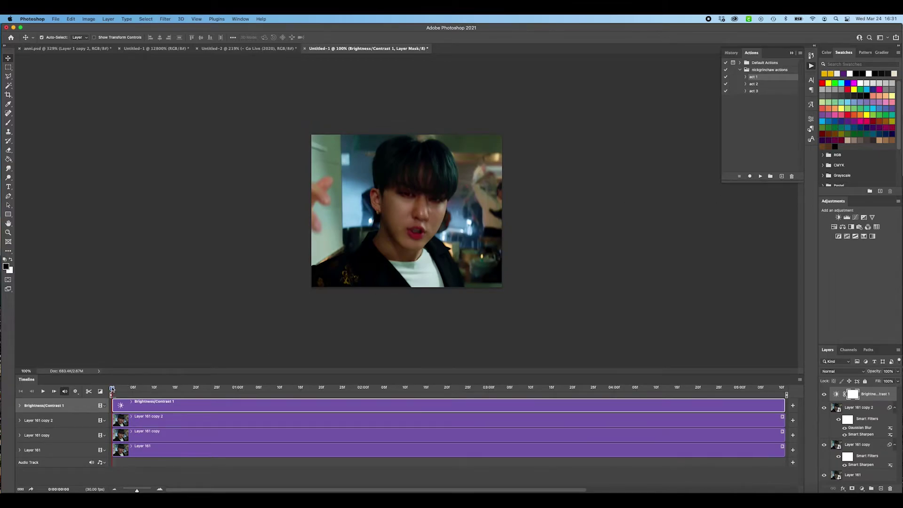
key(space)
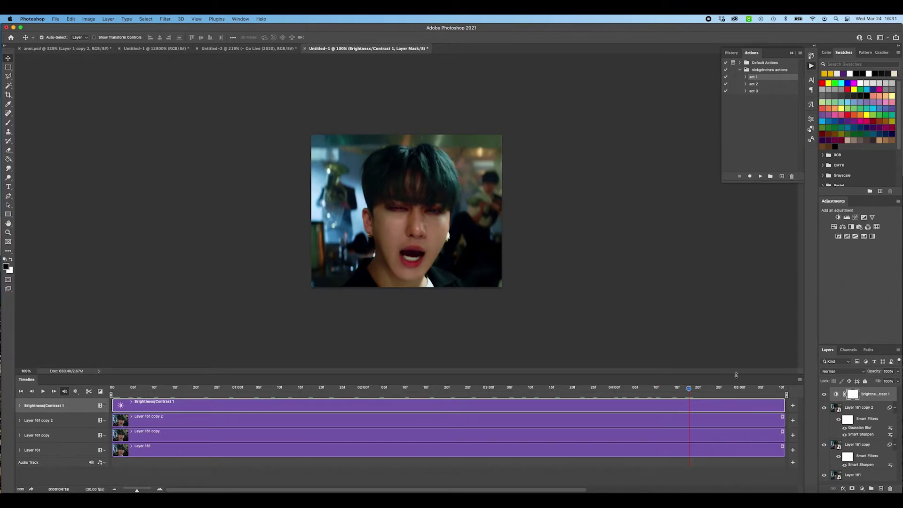
- Return the playhead to the clip's start and convert all the sharpened clip layers and the brightness adjustment into one smart object
drag(689, 390, 111, 388)
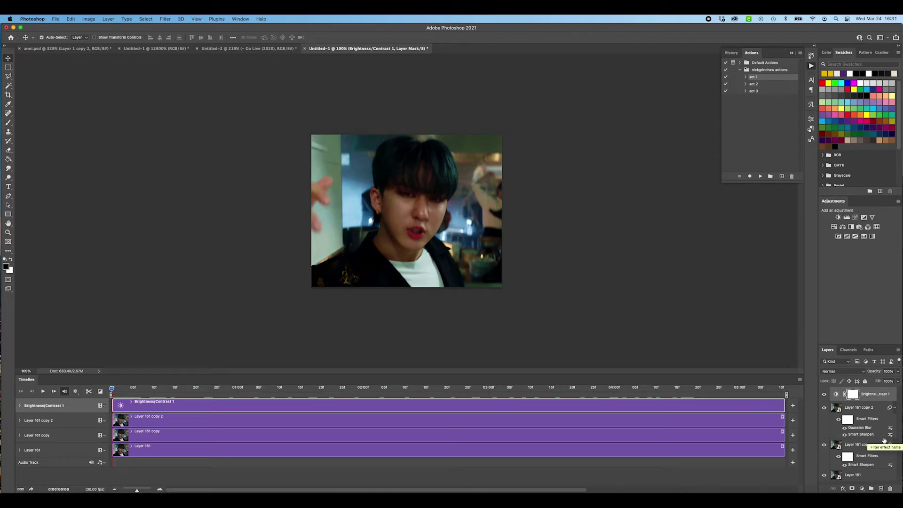
click(867, 477)
shift+click(871, 395)
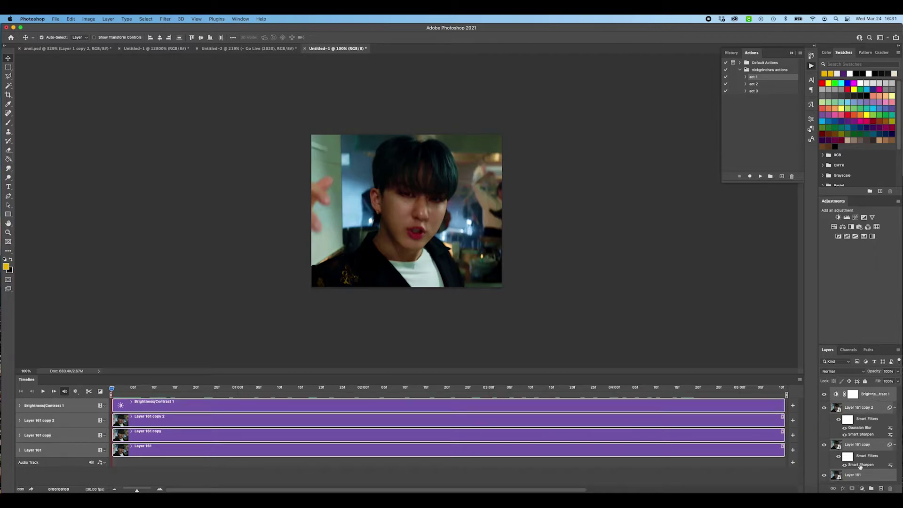
right_click(859, 406)
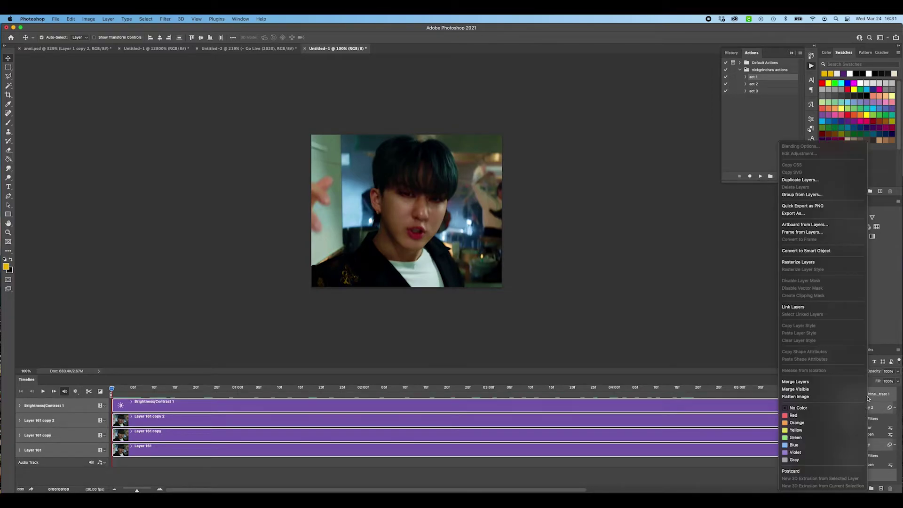
click(802, 250)
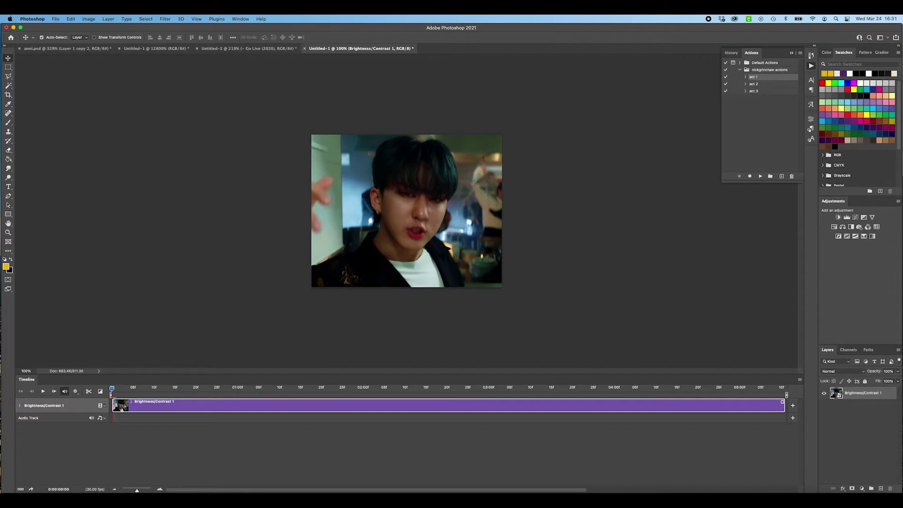
- Duplicate the combined clip smart object four times to get a stack of five identical layers
right_click(860, 398)
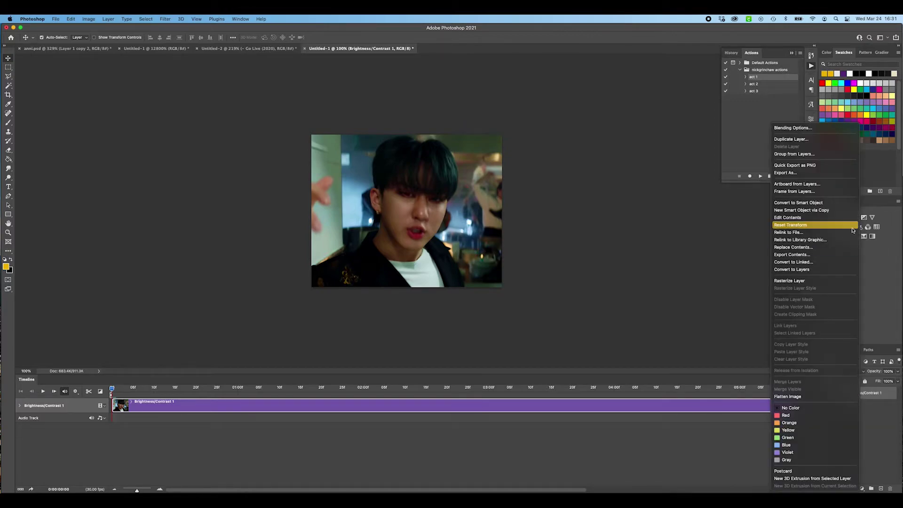
click(809, 140)
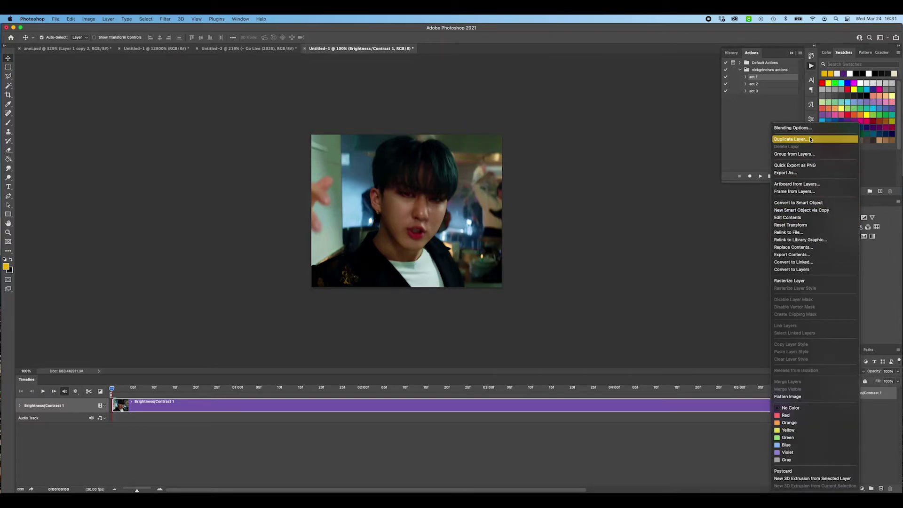
key(Return)
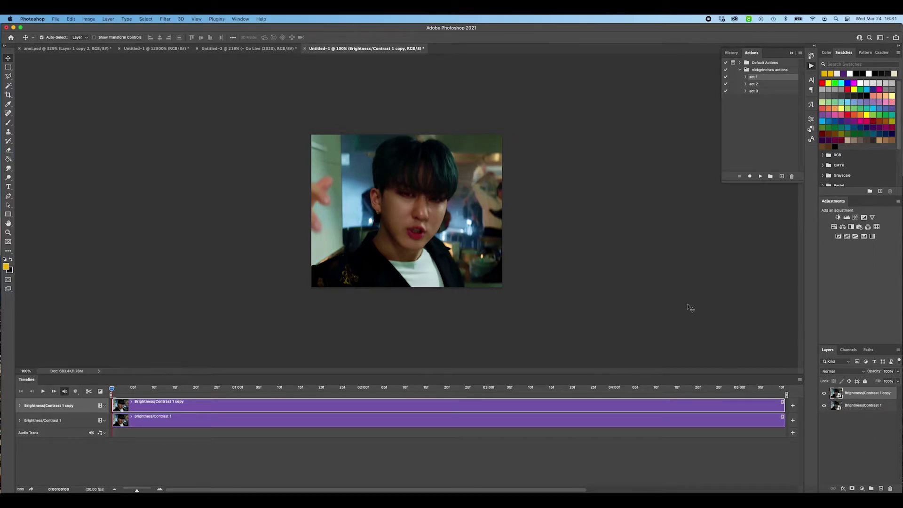
key(super+j)
key(super+j)
key(super+j)
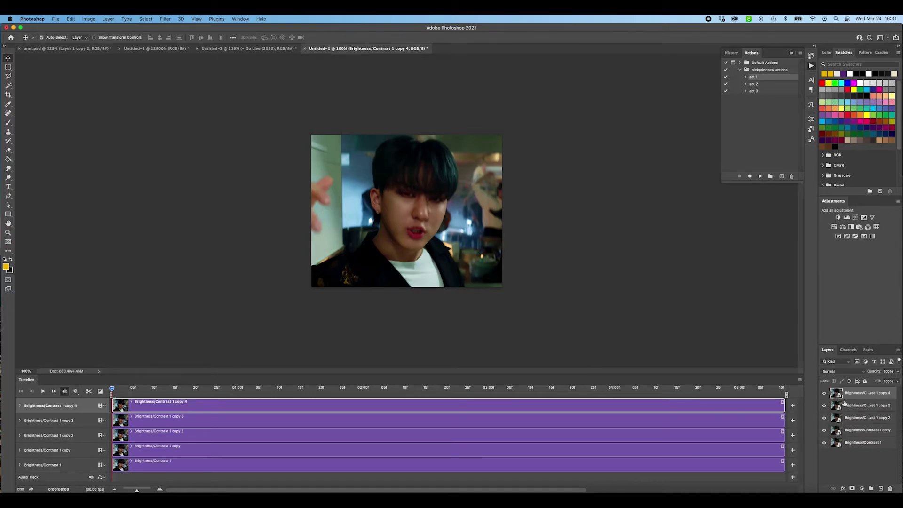
- Rename the three middle clip layers red, green and blue, going upward from the one above the bottom layer
double_click(877, 430)
text(red)
key(Return)
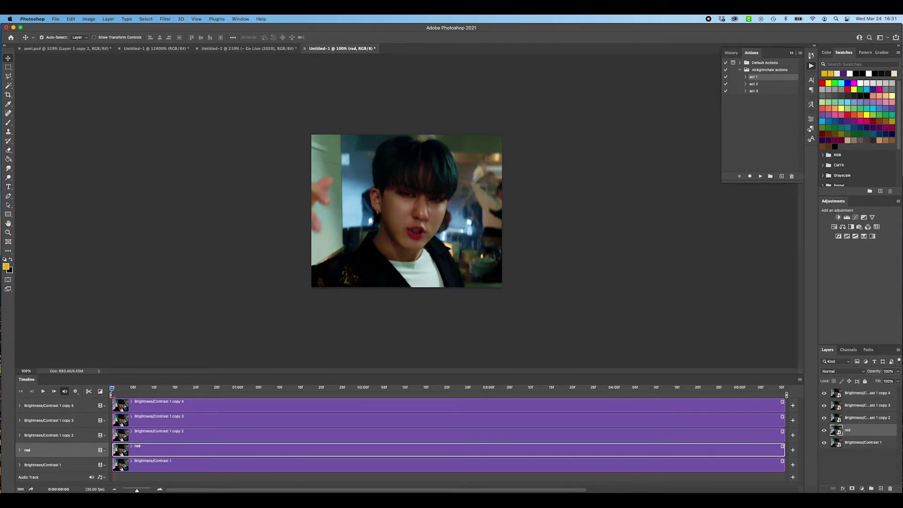
double_click(870, 420)
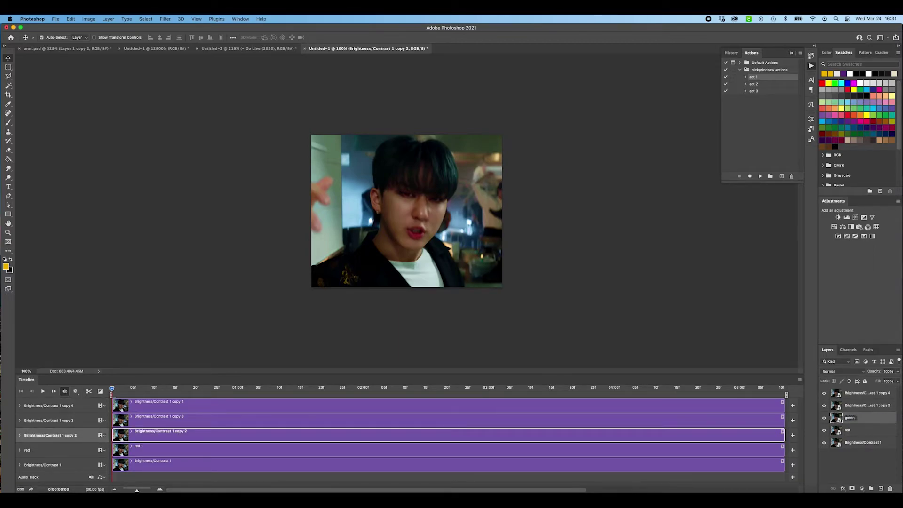
key(Return)
double_click(866, 406)
text(b)
key(Return)
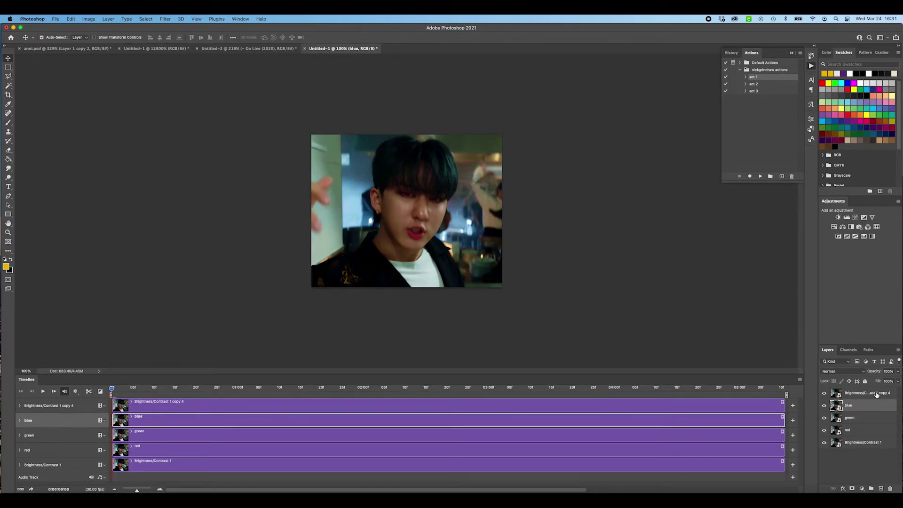
- Rename the topmost clip copy as distort and the bottom clip layer as base
double_click(876, 394)
text(disto)
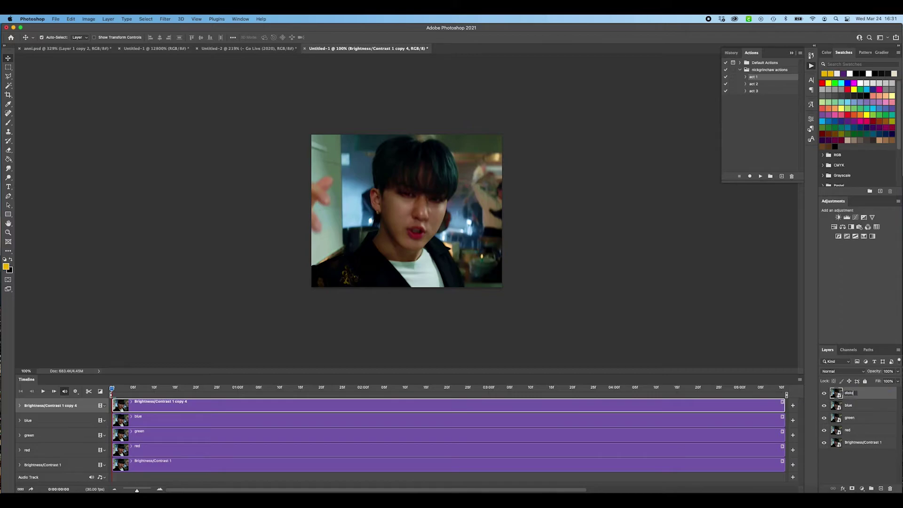
text(rt)
key(Return)
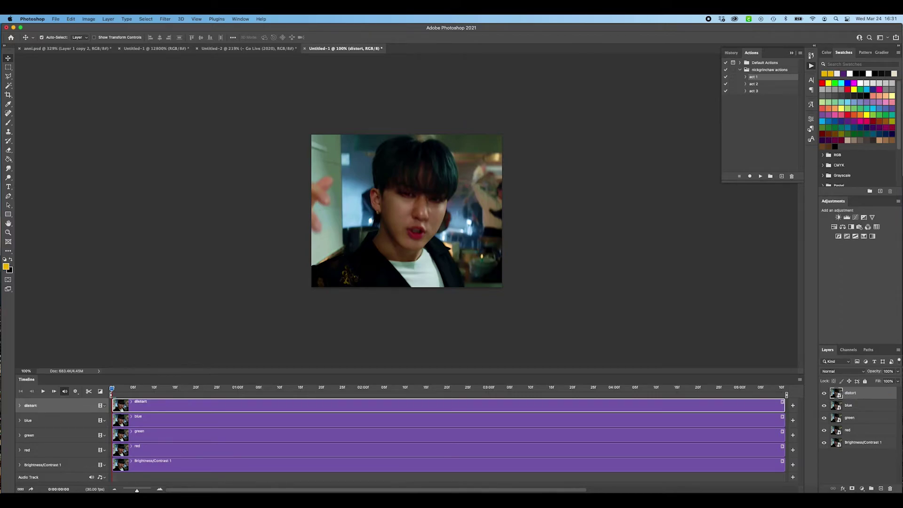
click(867, 442)
text(base)
key(Return)
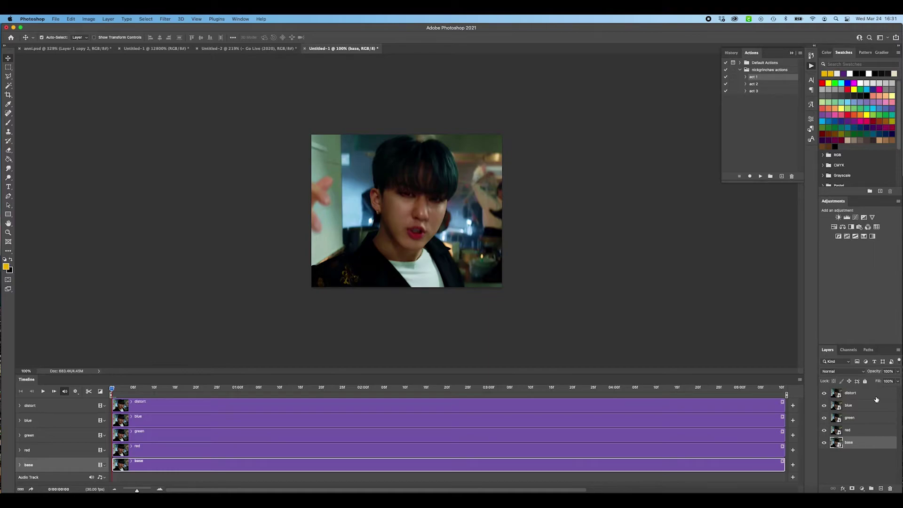
click(875, 431)
right_click(880, 436)
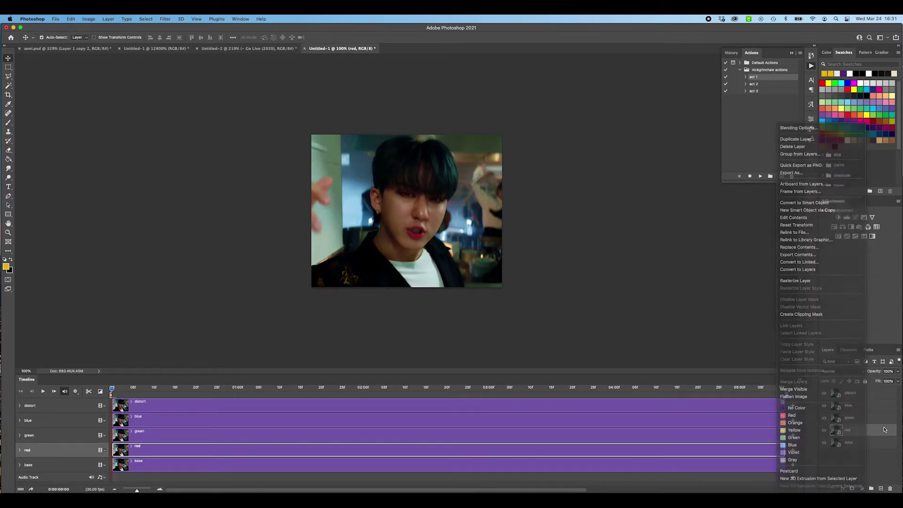
click(879, 422)
right_click(879, 422)
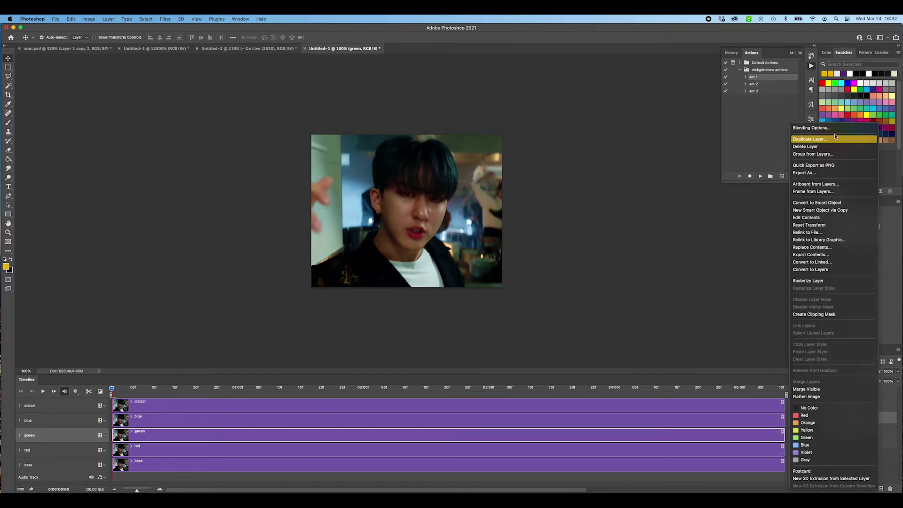
click(883, 448)
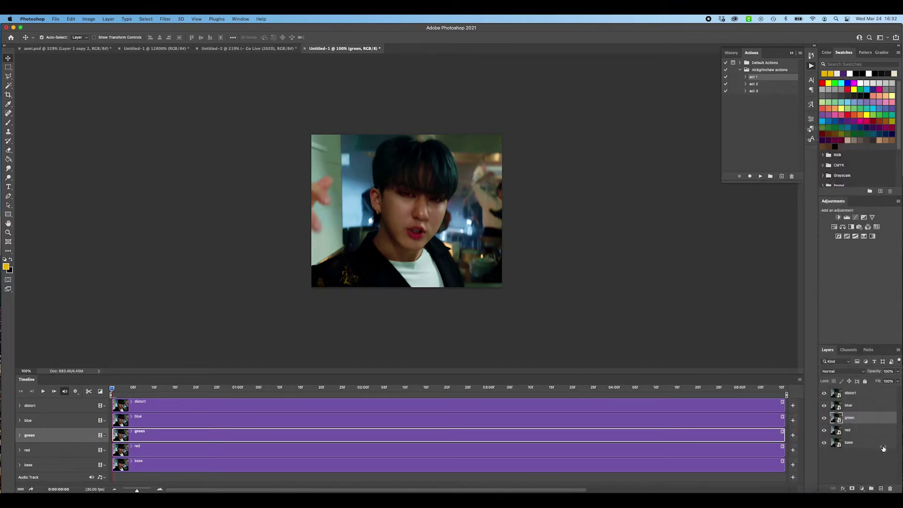
- Restrict the green layer to the G channel in its blending options by turning off R and B
right_click(876, 417)
click(812, 129)
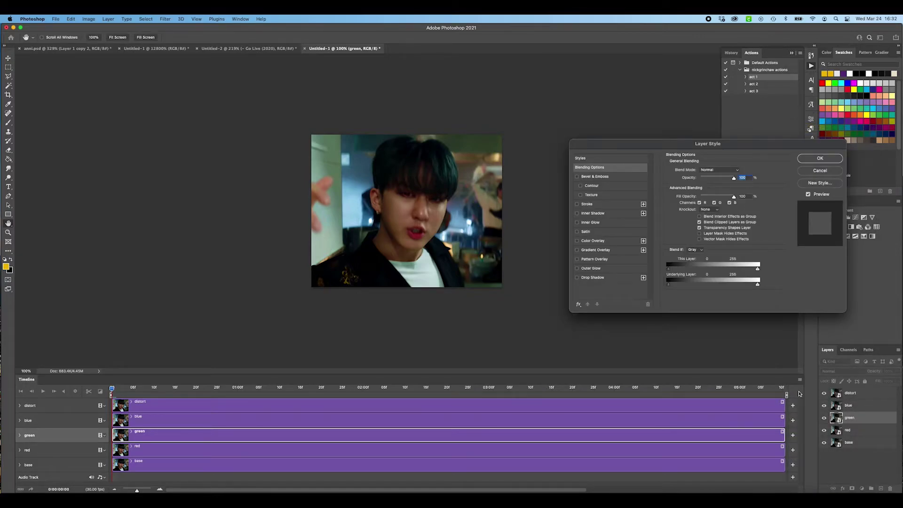
drag(655, 141, 559, 138)
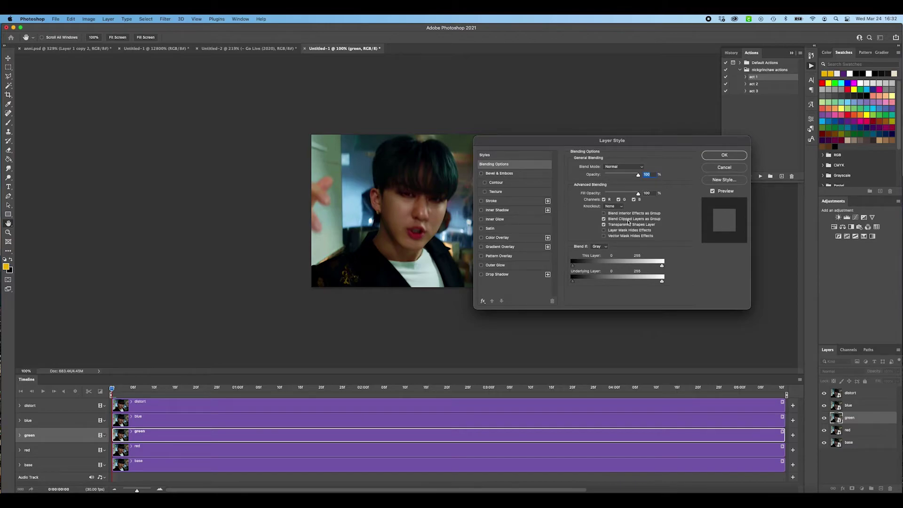
click(605, 200)
click(634, 199)
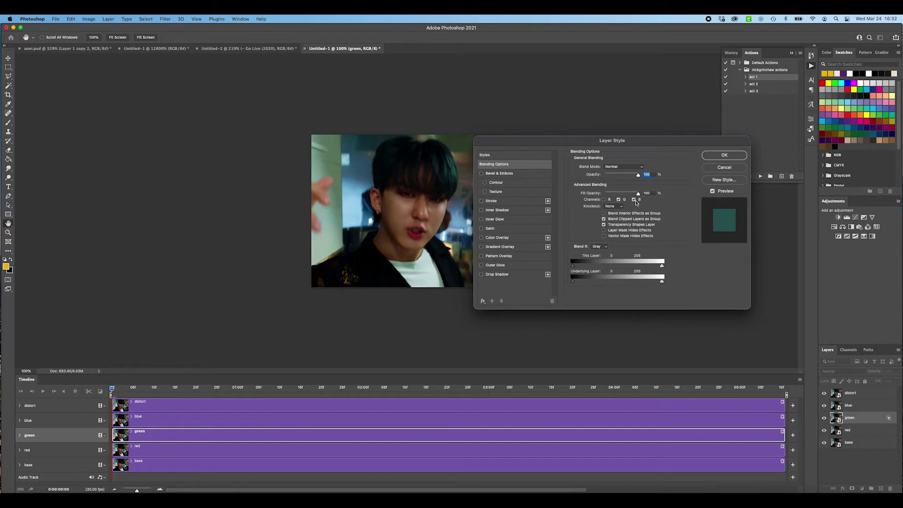
click(717, 156)
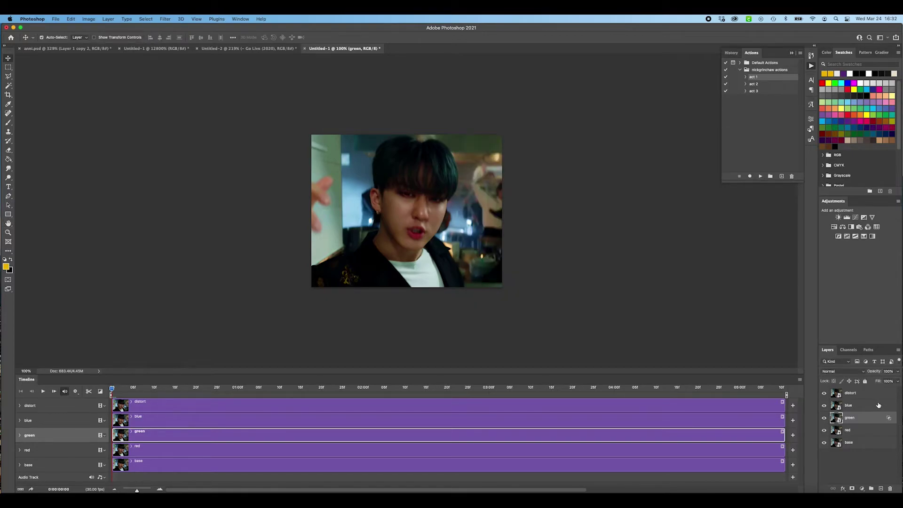
- Restrict the red layer to the R channel in its blending options by turning off G and B
right_click(866, 433)
click(809, 125)
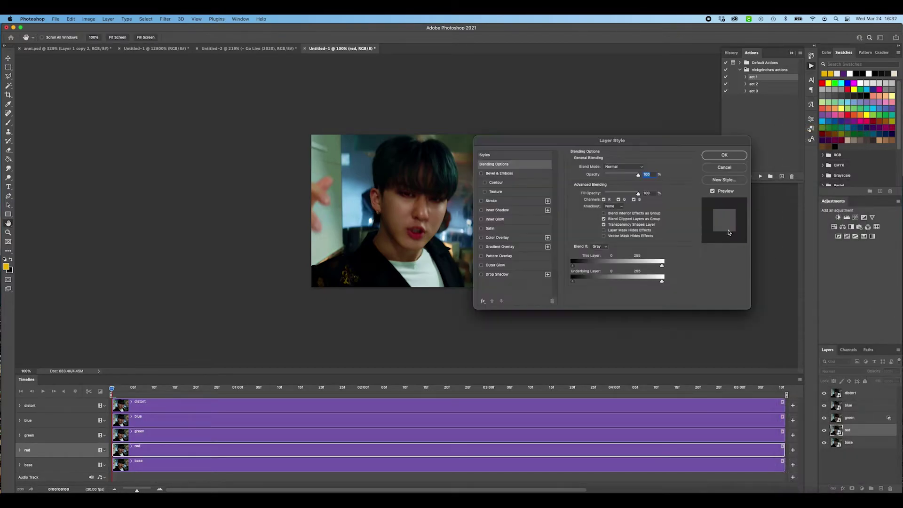
click(619, 199)
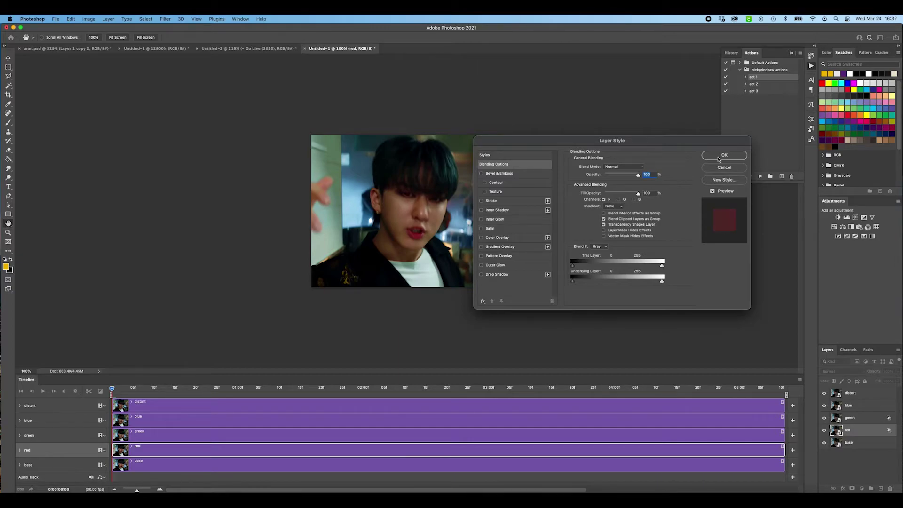
click(719, 158)
- Restrict the blue layer to the B channel in its blending options by turning off R and G
right_click(861, 405)
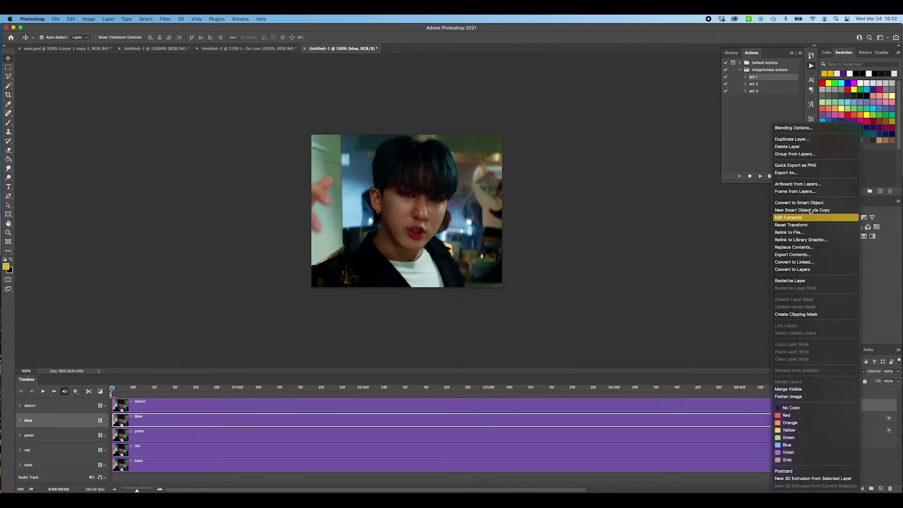
click(788, 129)
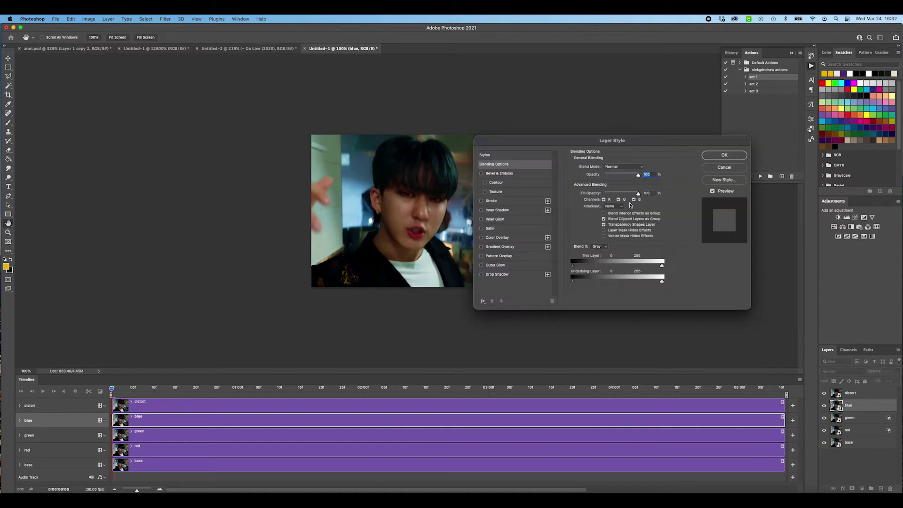
click(605, 200)
click(619, 199)
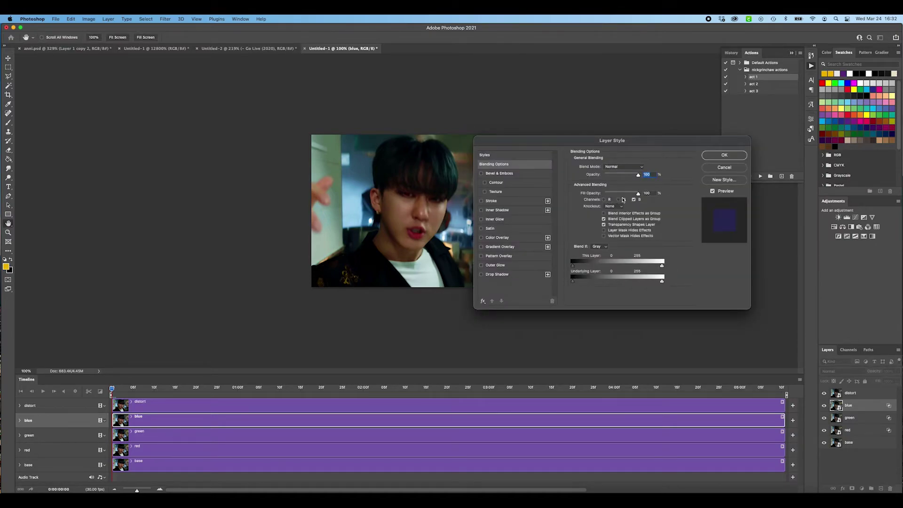
click(724, 155)
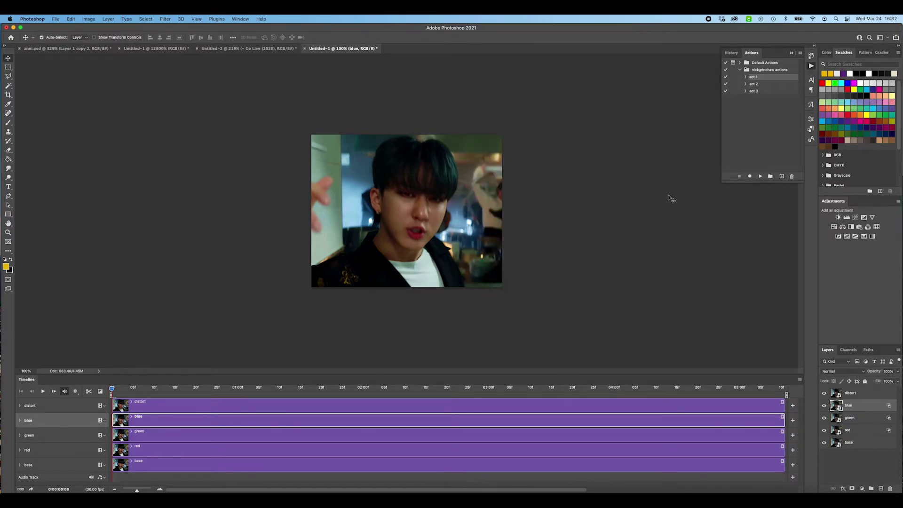
- Apply a Shear filter to the green layer with a slightly bent S-shaped curve and undefined areas set to Wrap Around
key(F2)
click(164, 19)
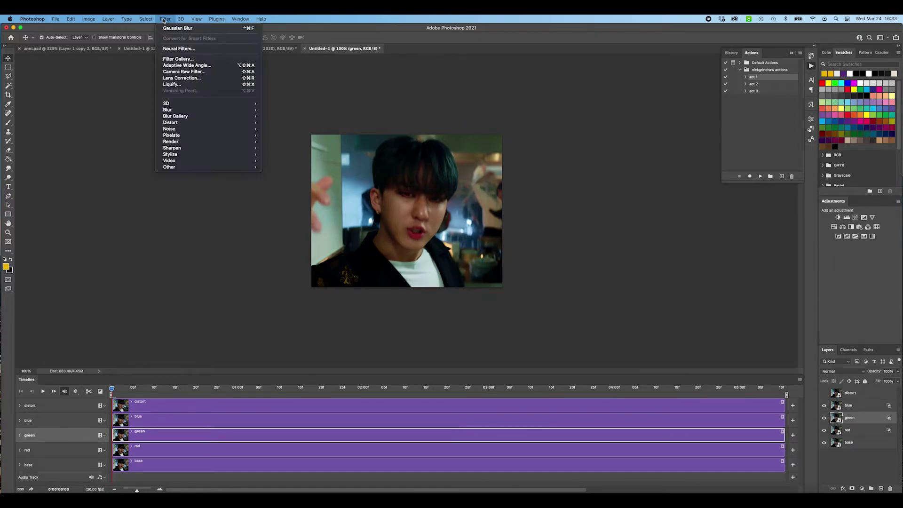
mouse_move(187, 126)
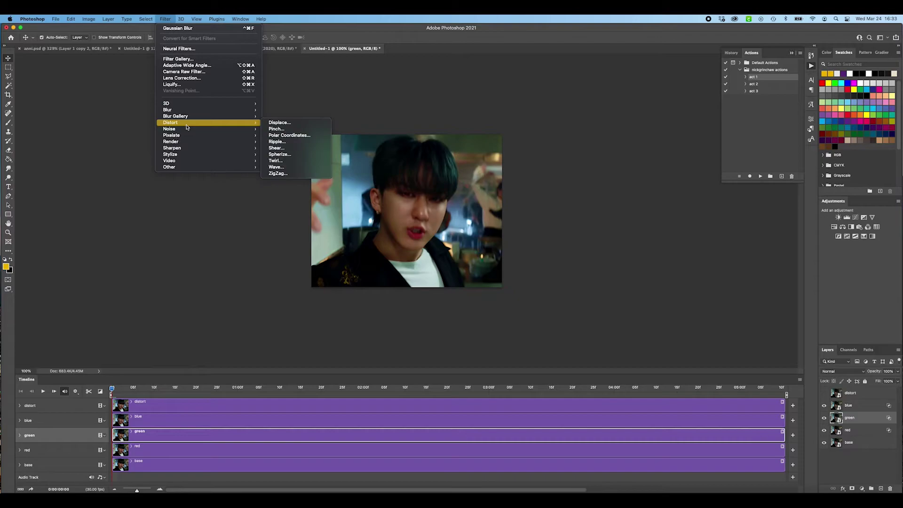
click(293, 149)
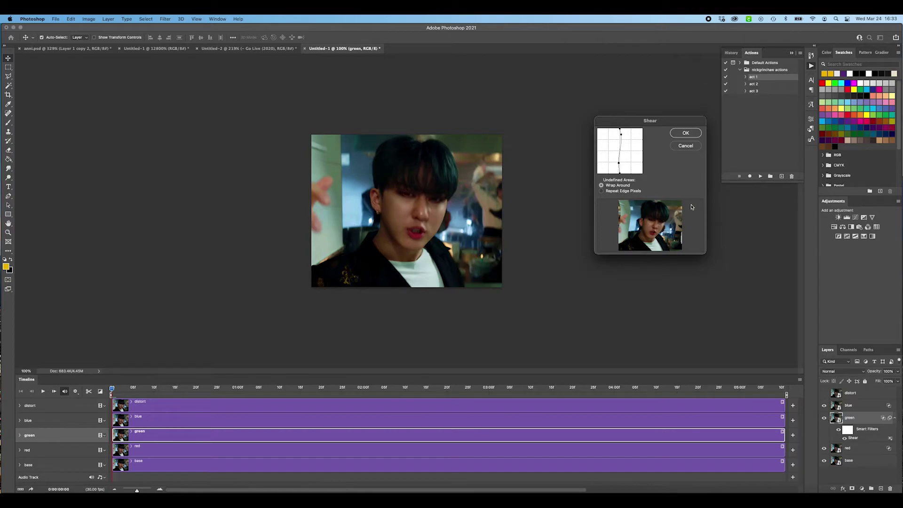
drag(621, 136, 622, 138)
click(619, 163)
mouse_move(621, 139)
mouse_down()
mouse_move(619, 165)
mouse_move(621, 146)
mouse_up()
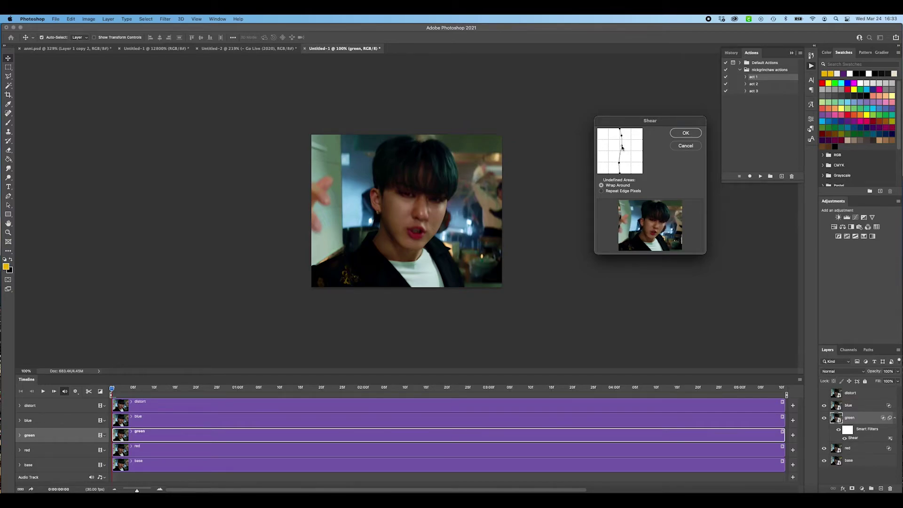
click(685, 133)
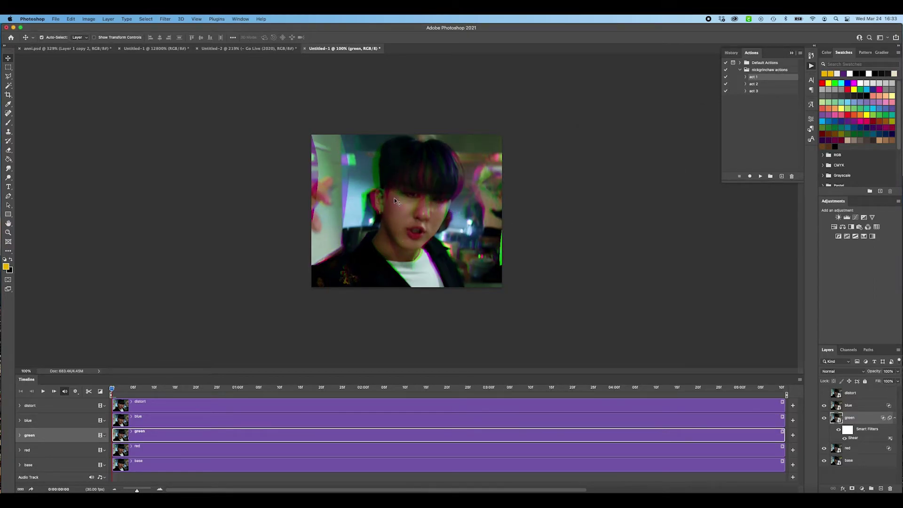
- Apply a Shear filter to the blue layer with a slightly bent curve and undefined areas set to Wrap Around
click(867, 410)
click(166, 18)
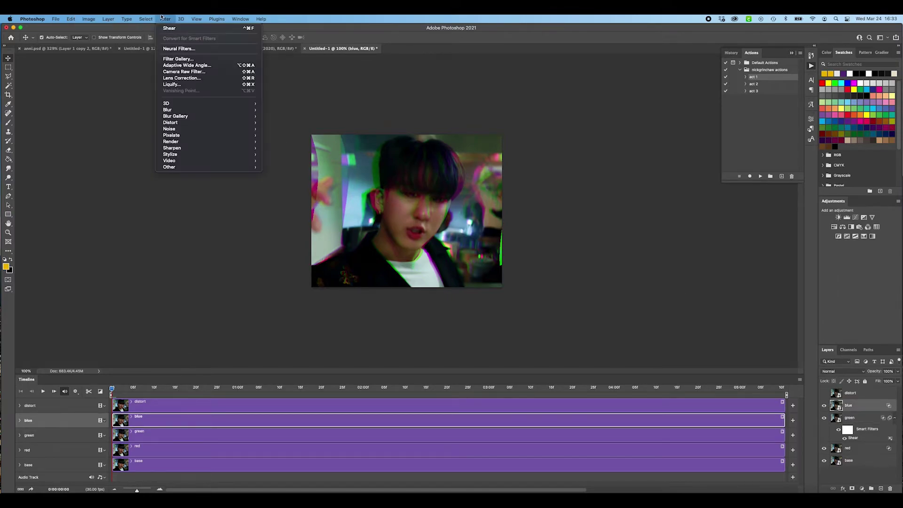
mouse_move(198, 129)
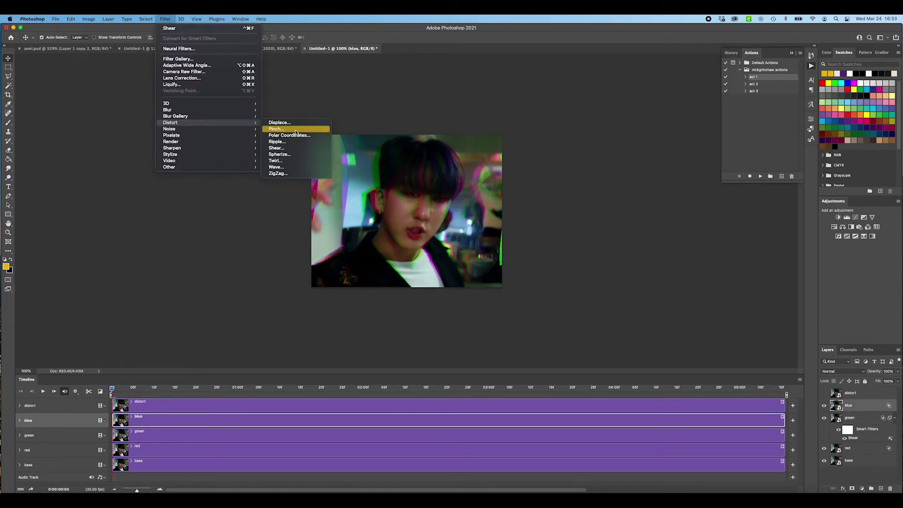
click(303, 151)
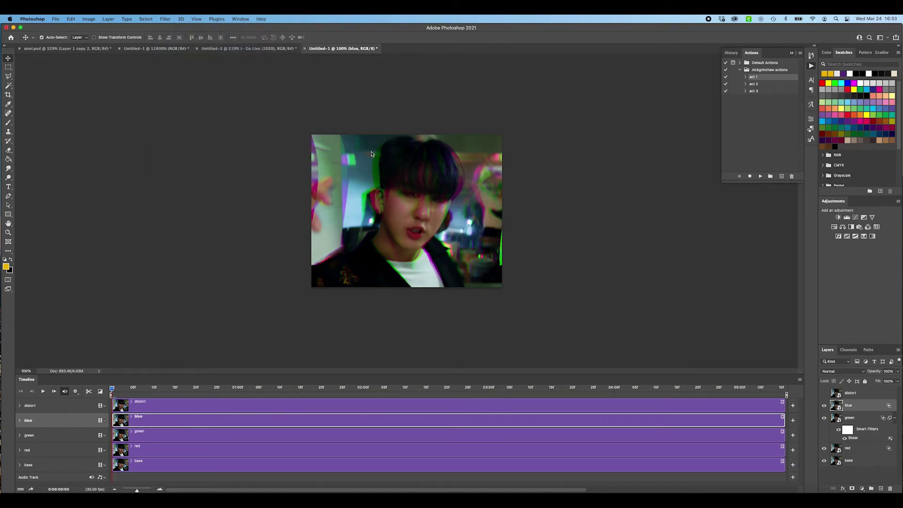
drag(623, 143, 621, 166)
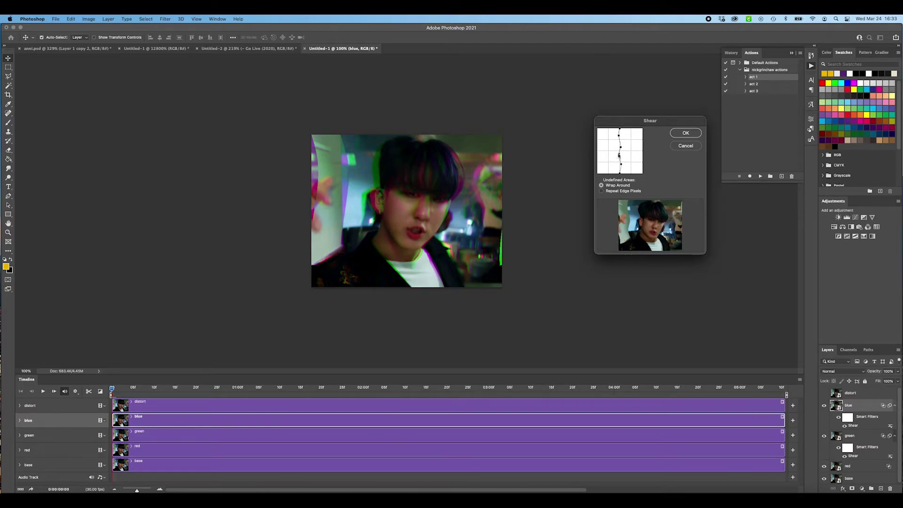
click(685, 133)
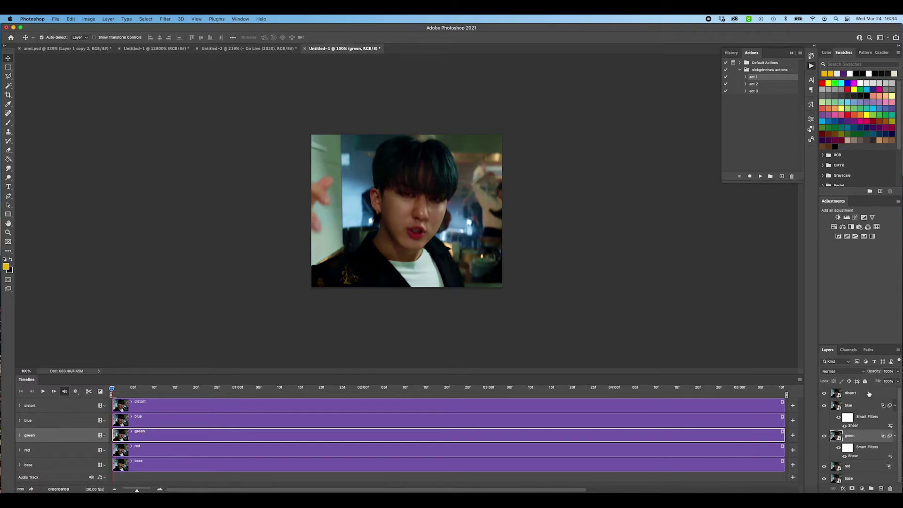
- Add a layer mask to the distort layer and select a full-width strip about 0.66 in tall along the image's upper edge
click(869, 394)
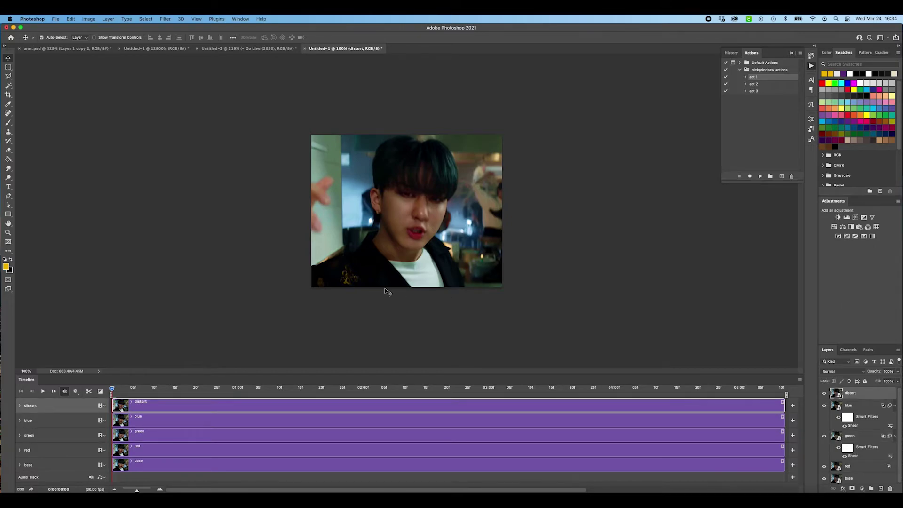
click(852, 488)
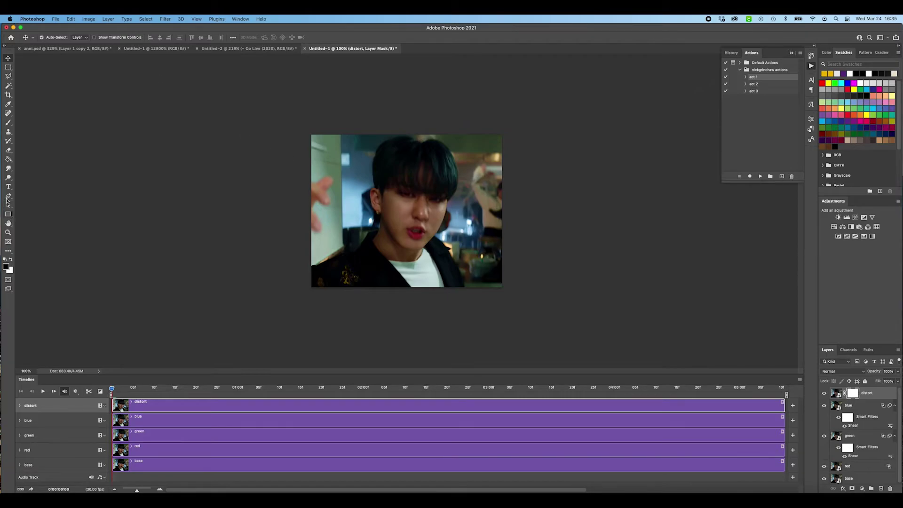
click(8, 67)
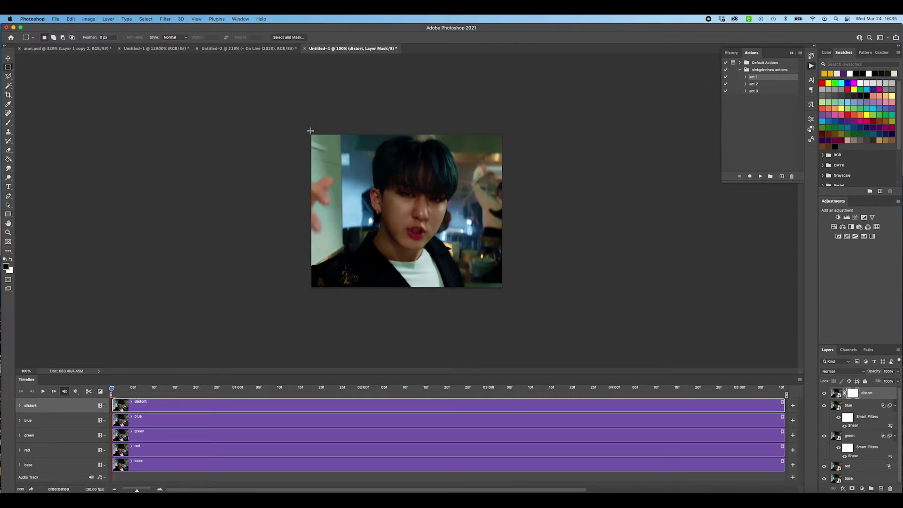
drag(310, 133, 512, 155)
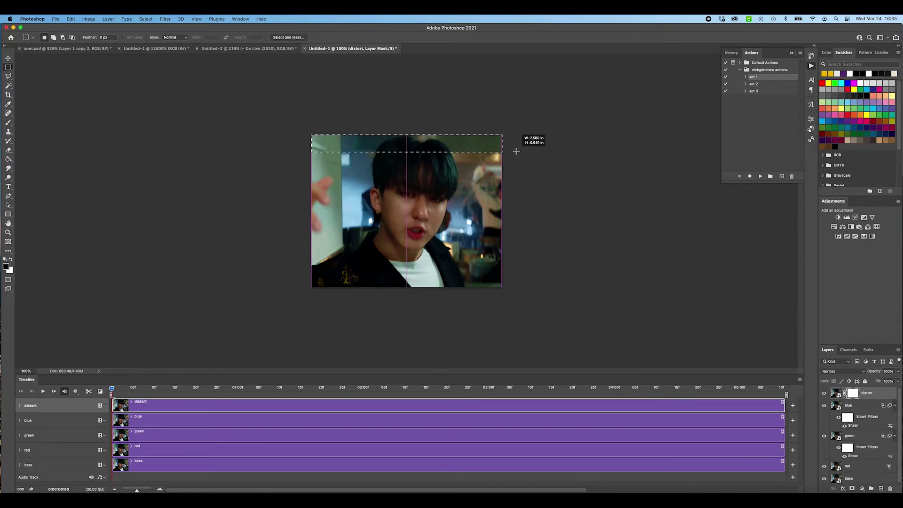
drag(516, 151, 516, 151)
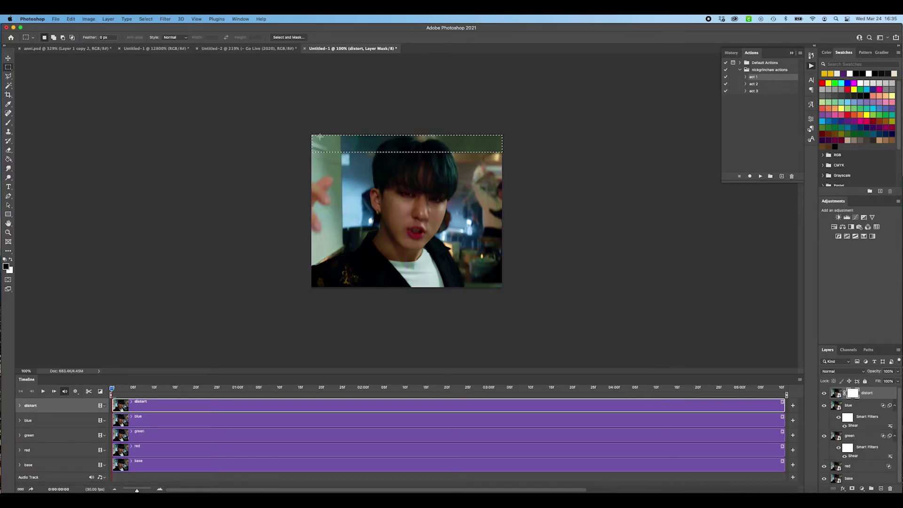
- Add more full-width horizontal strips of varying heights to the selection, spaced irregularly down to the image's lower edge
key(shift)
drag(482, 174, 509, 164)
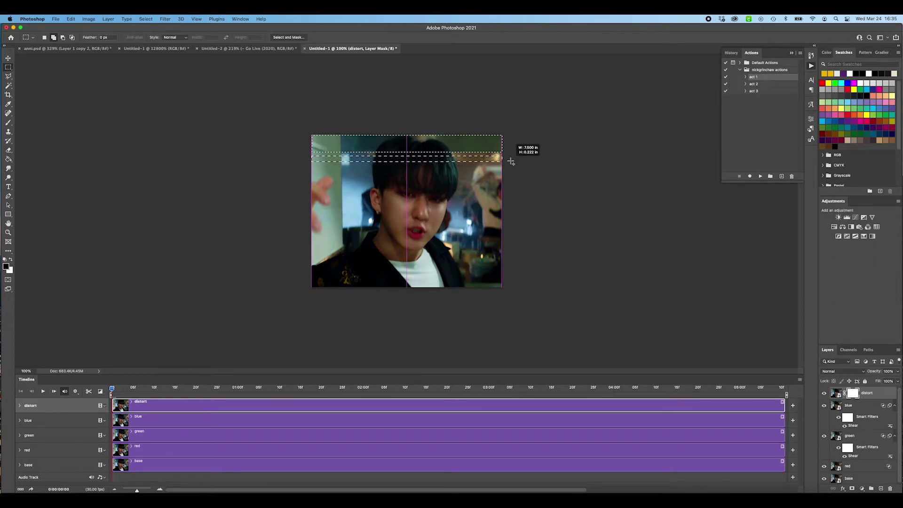
drag(511, 161, 510, 162)
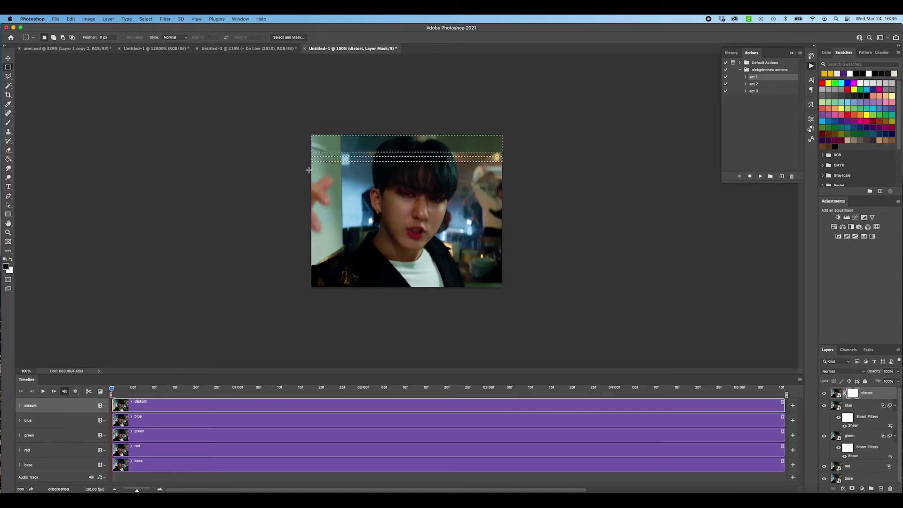
drag(417, 193, 418, 188)
key(super+z)
key(shift)
drag(458, 198, 520, 182)
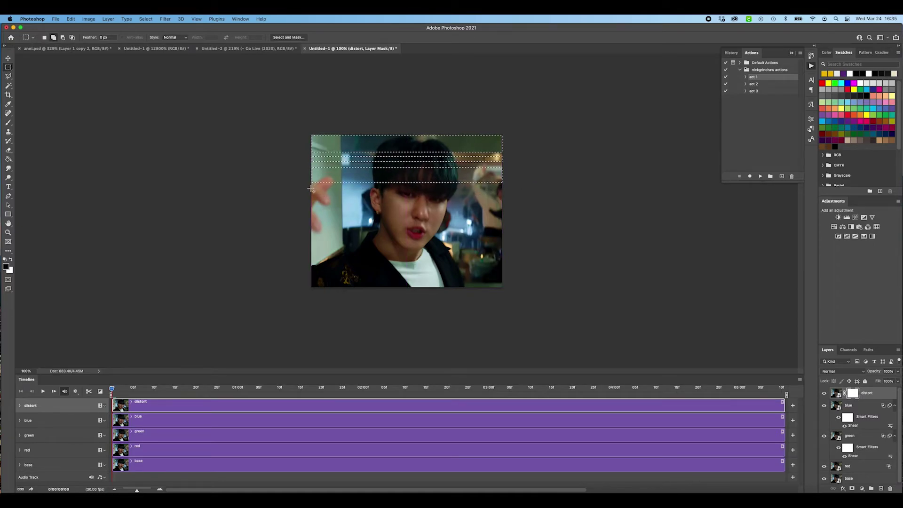
key(shift)
drag(310, 189, 320, 190)
drag(491, 203, 512, 194)
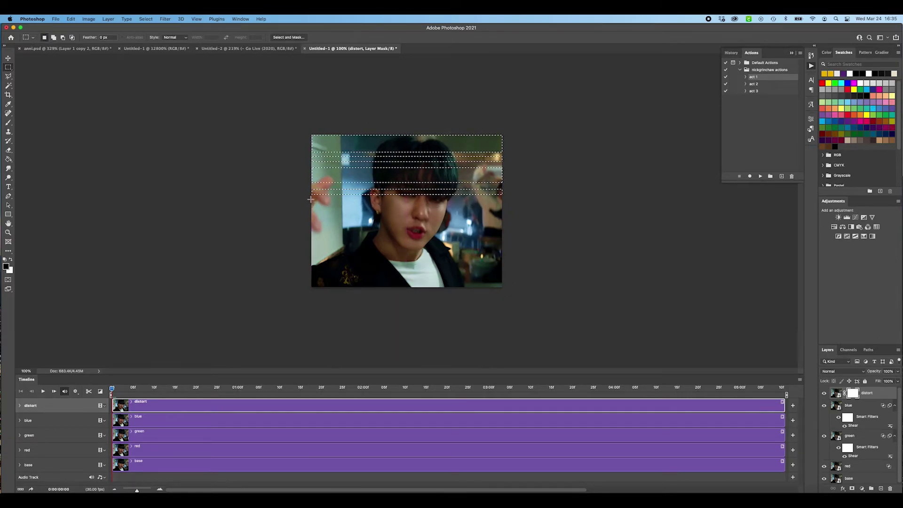
key(shift)
drag(310, 199, 538, 219)
key(shift)
drag(311, 230, 514, 235)
key(shift)
drag(309, 252, 513, 263)
key(shift)
drag(311, 268, 519, 272)
drag(311, 273, 530, 278)
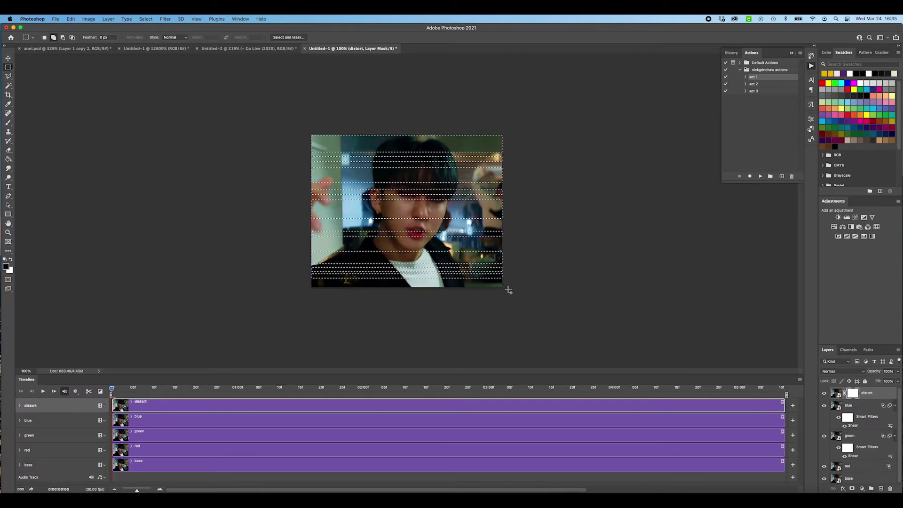
drag(294, 284, 293, 285)
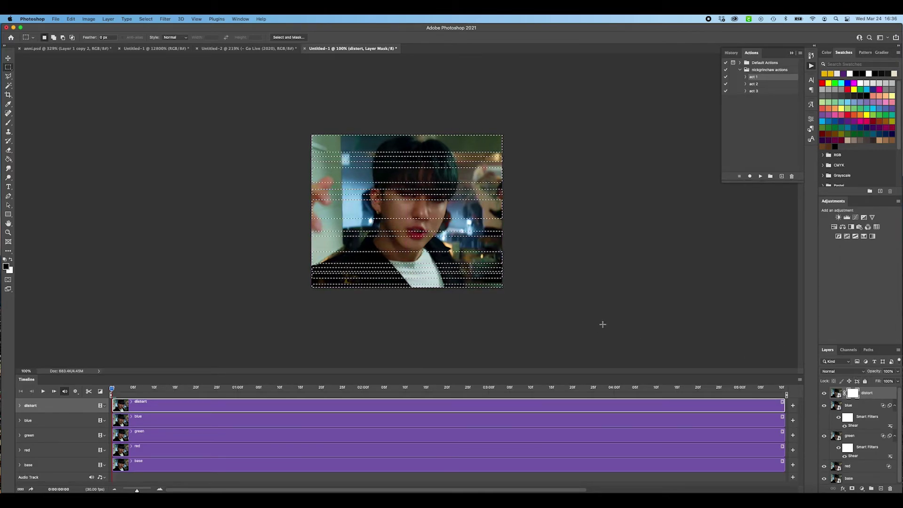
- Paint the selected strips black on the distort layer's mask with an enlarged brush, and clear the selection
key(b)
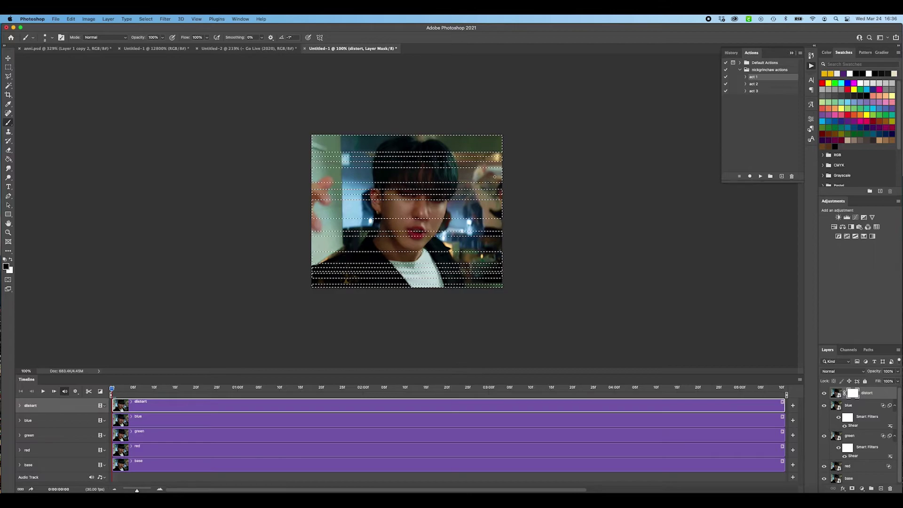
key(bracketright)
key(bracketright)
key(bracketright)
key(bracketright)
key(bracketright)
key(bracketright)
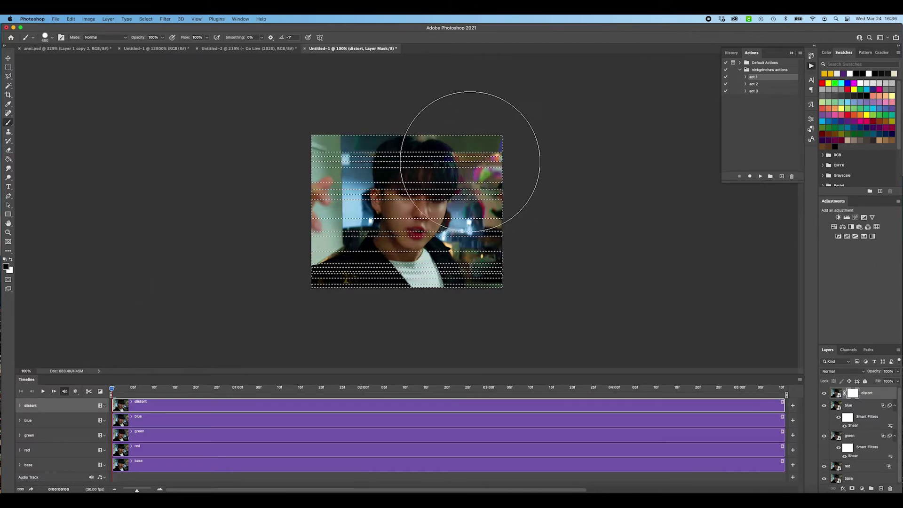
mouse_move(418, 233)
mouse_down()
mouse_move(268, 157)
mouse_move(447, 151)
mouse_move(640, 227)
mouse_up()
key(super+d)
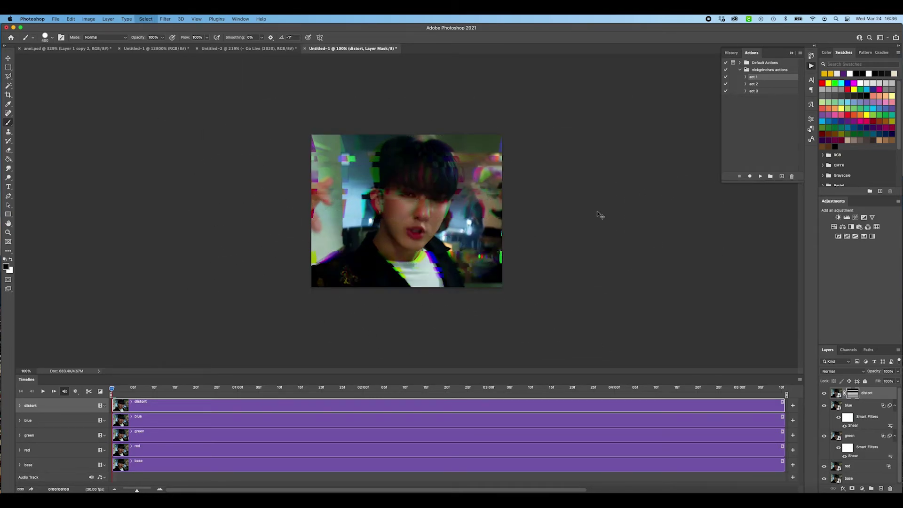
- Play back the clip to check the glitch effect, and return the playhead to the start of the timeline
click(8, 58)
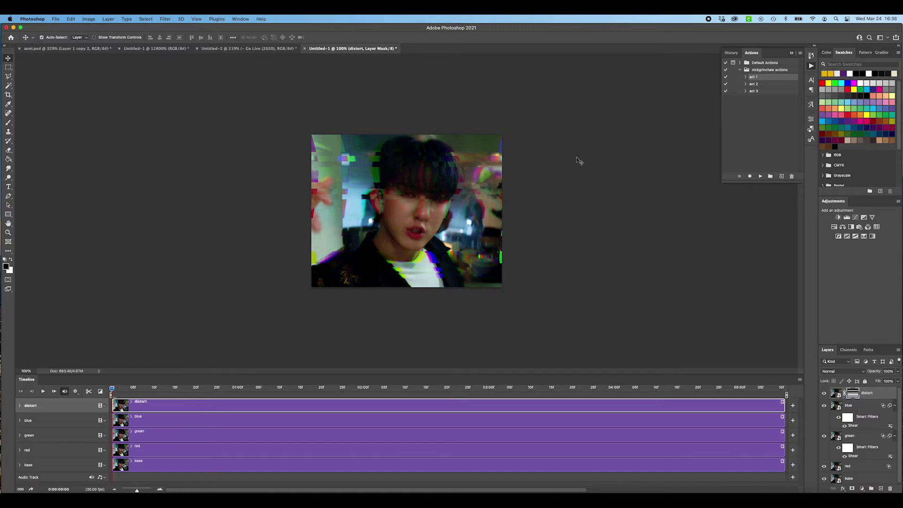
key(space)
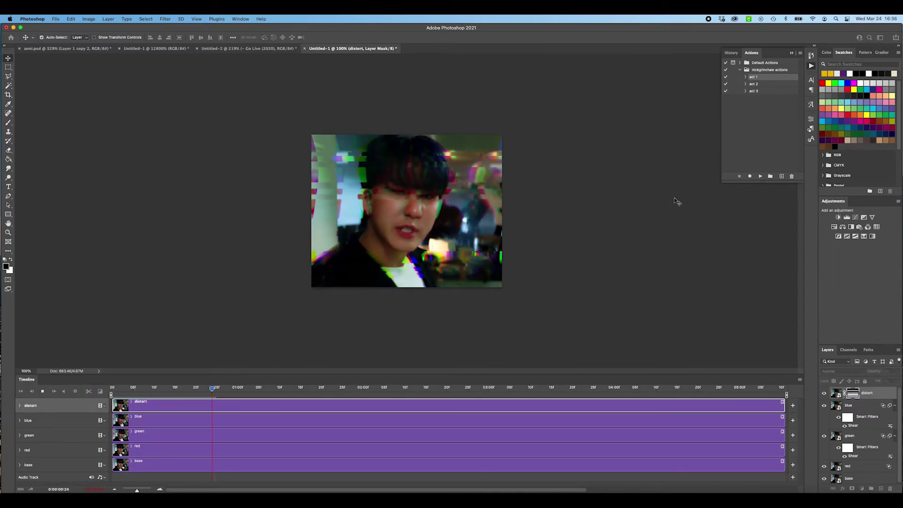
key(space)
key(space)
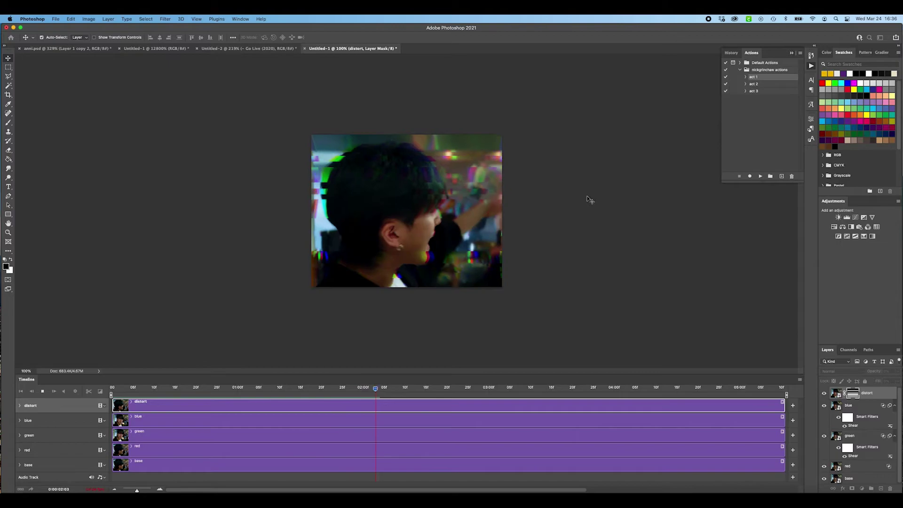
key(space)
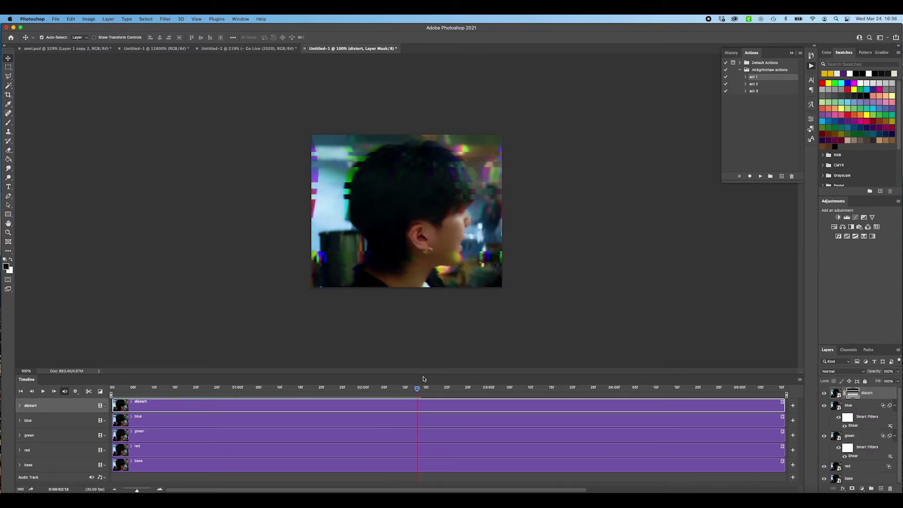
drag(416, 390, 115, 359)
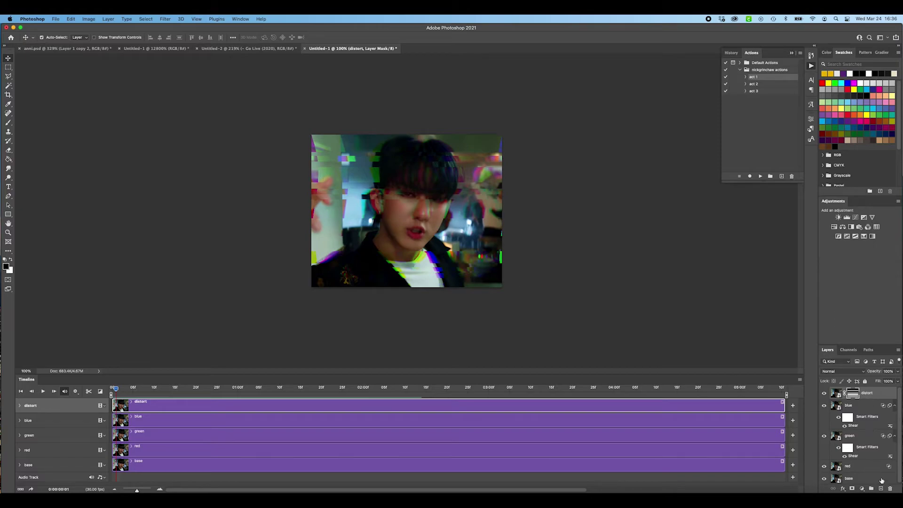
- Add a Selective Color adjustment above the distort layer with Blacks set to Cyan -3%, Yellow -8% and Black -3%
click(872, 236)
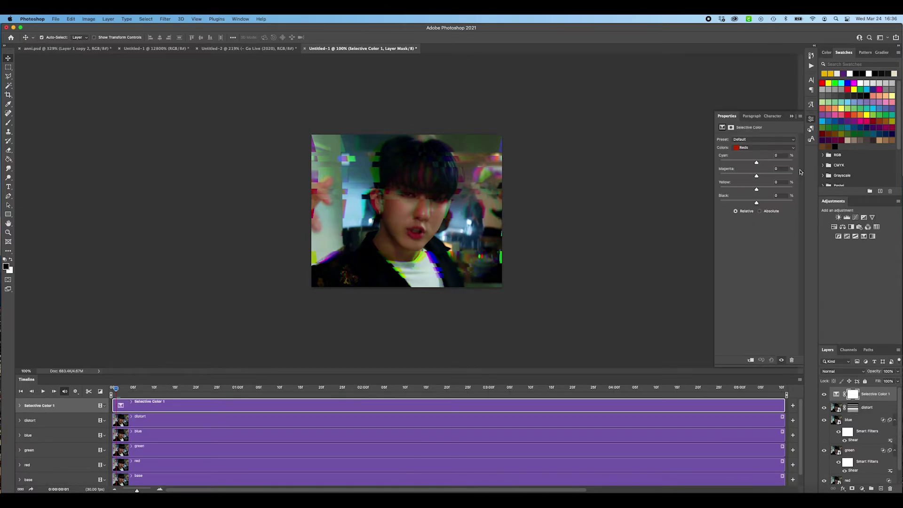
click(751, 149)
click(763, 192)
drag(756, 189, 755, 189)
drag(759, 203, 756, 202)
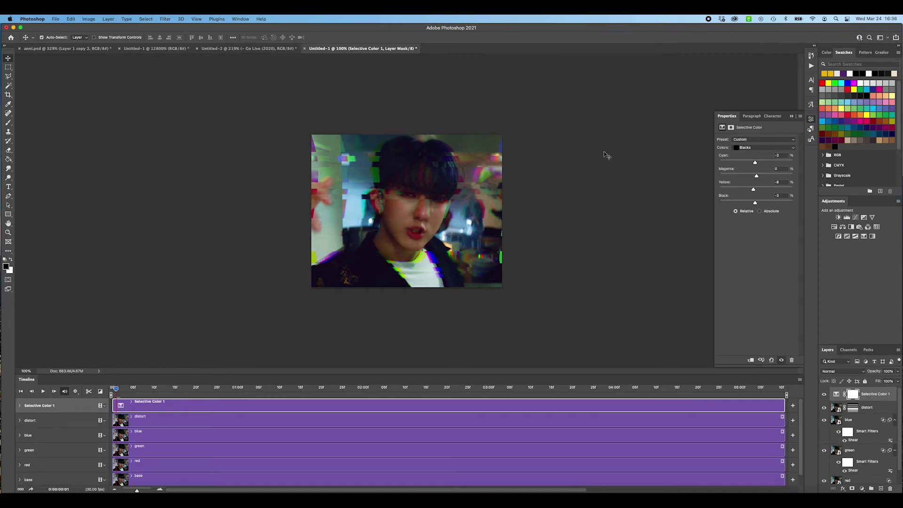
click(791, 116)
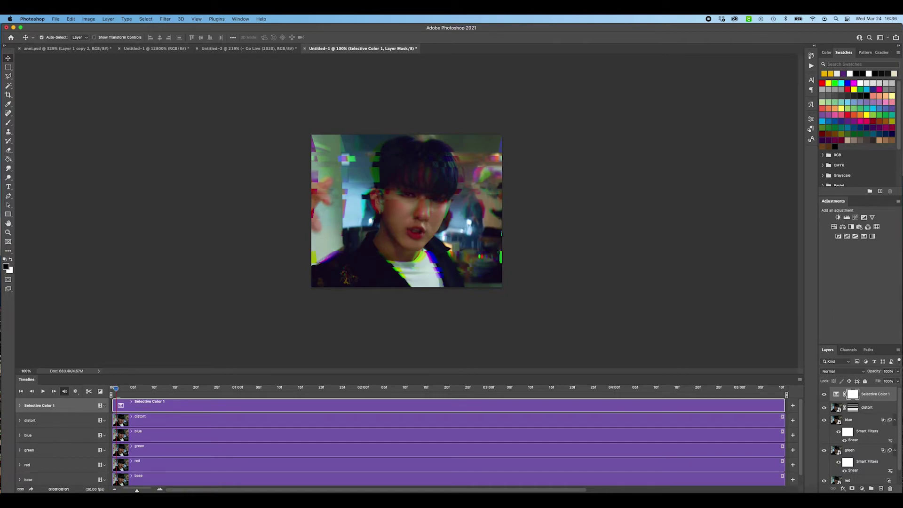
- Add a new layer above the Selective Color adjustment, extend its clip across the full timeline, and fill it with black
click(881, 489)
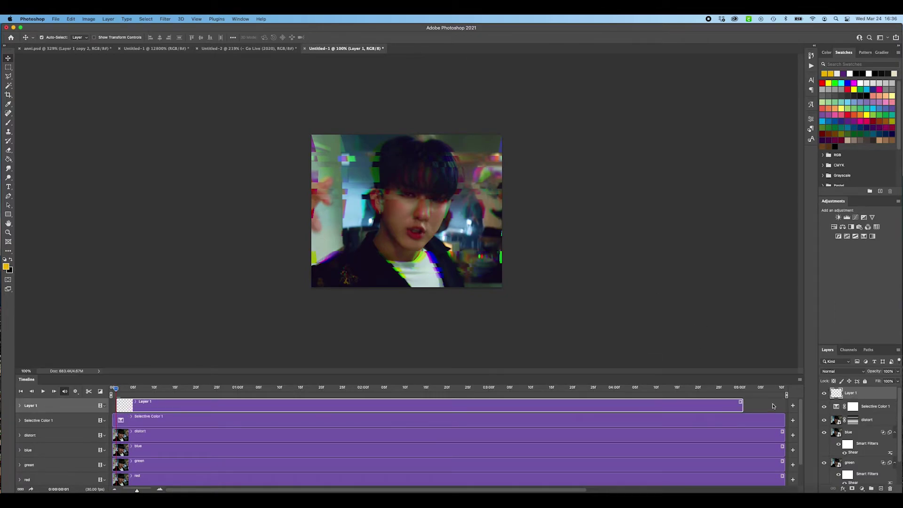
drag(742, 405, 800, 400)
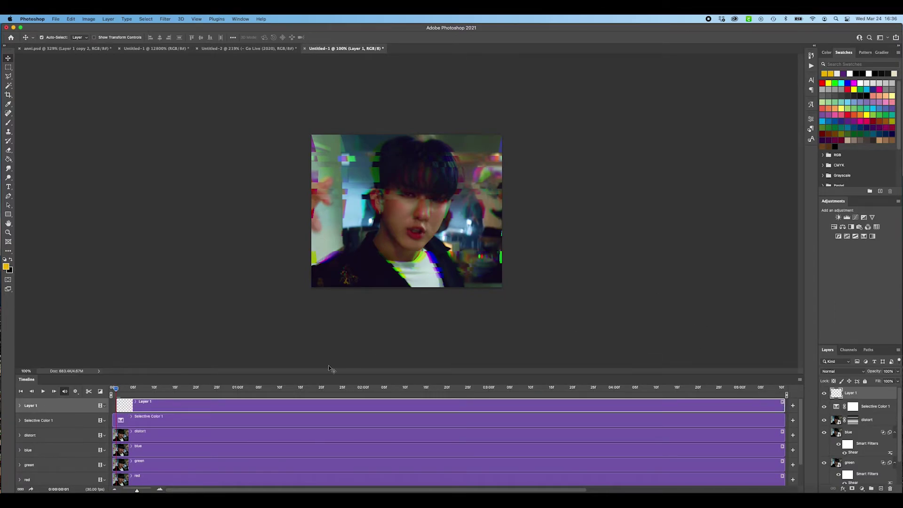
drag(116, 406, 112, 406)
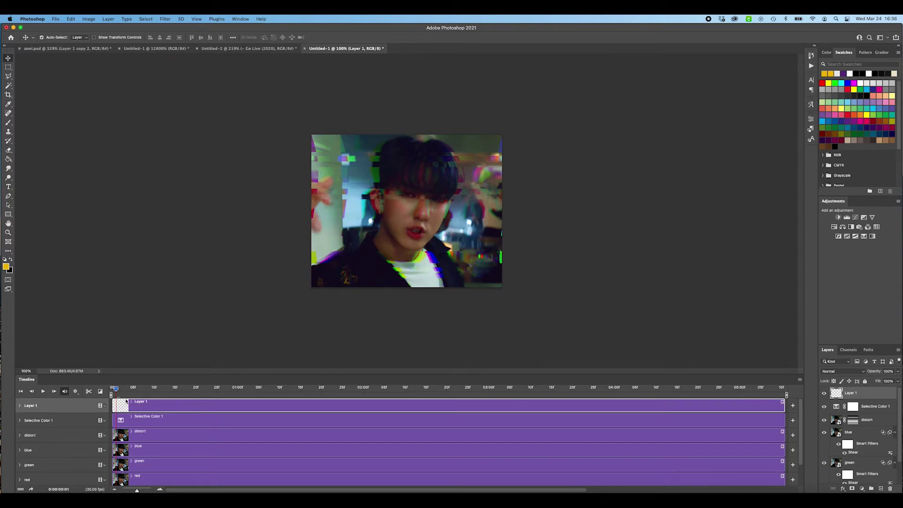
click(11, 260)
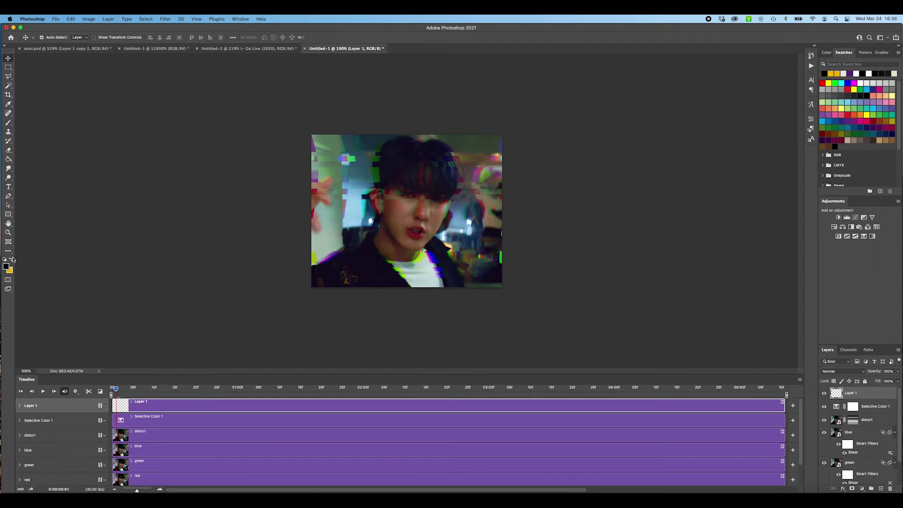
click(8, 159)
click(463, 240)
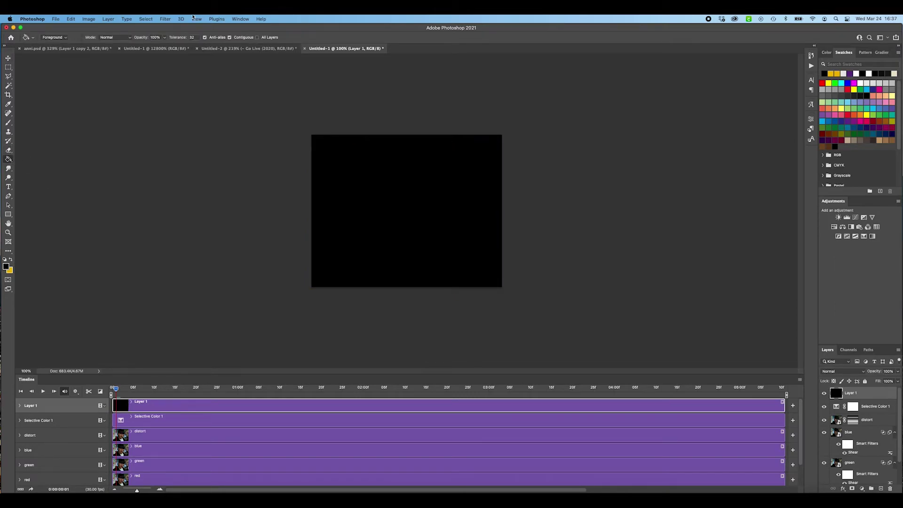
- Apply the Add Noise filter to the black layer with an amount of 400% and Uniform distribution
click(166, 19)
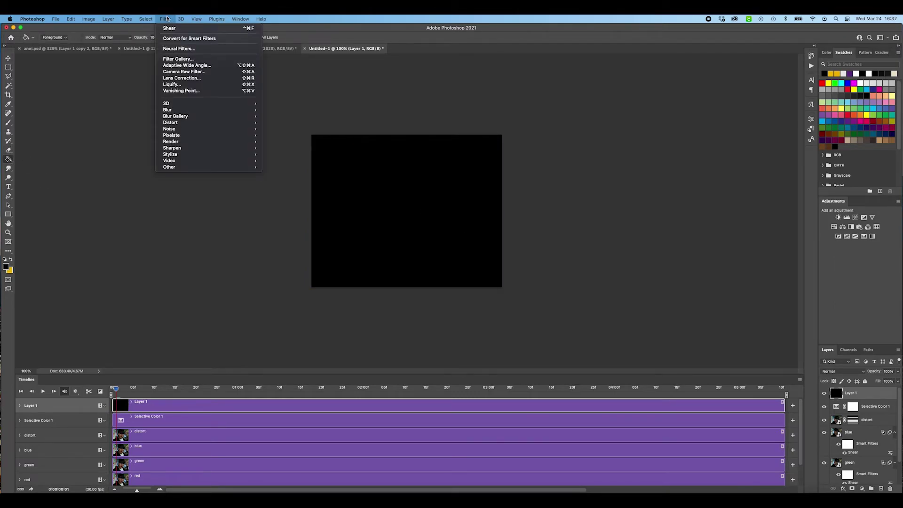
mouse_move(200, 129)
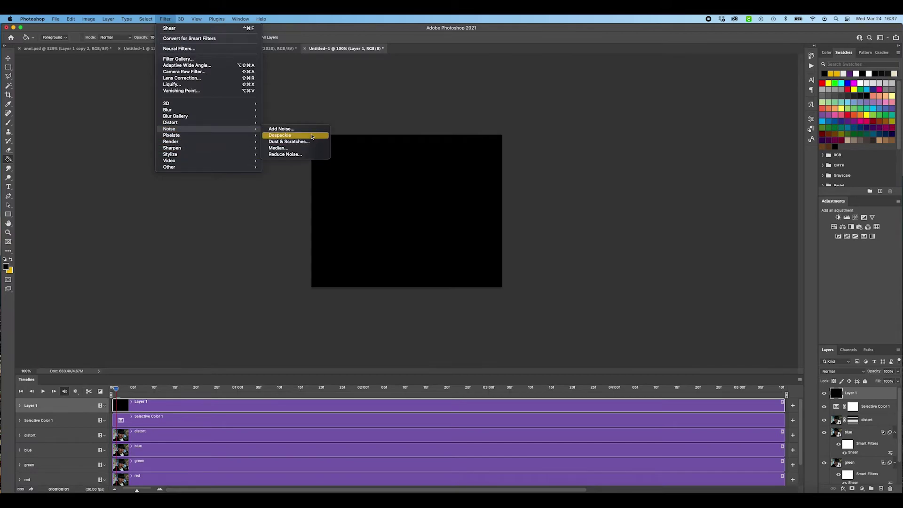
click(310, 129)
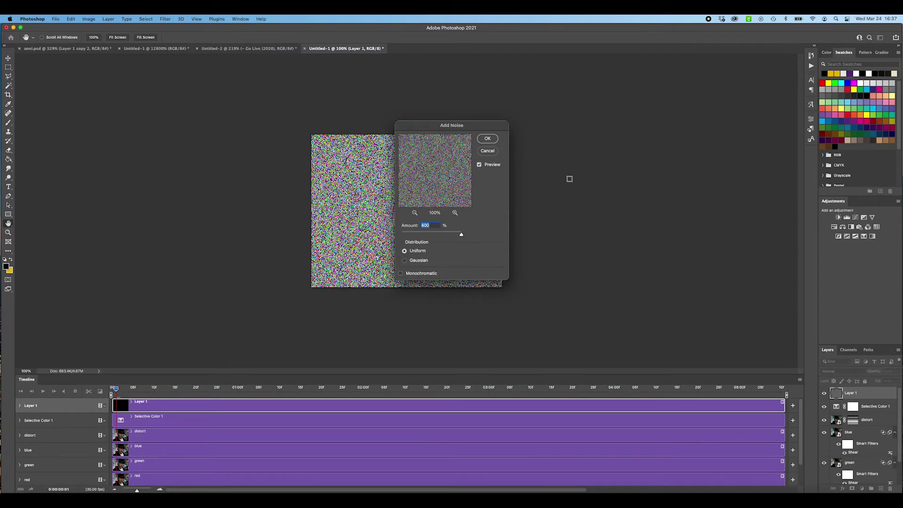
drag(452, 125, 622, 102)
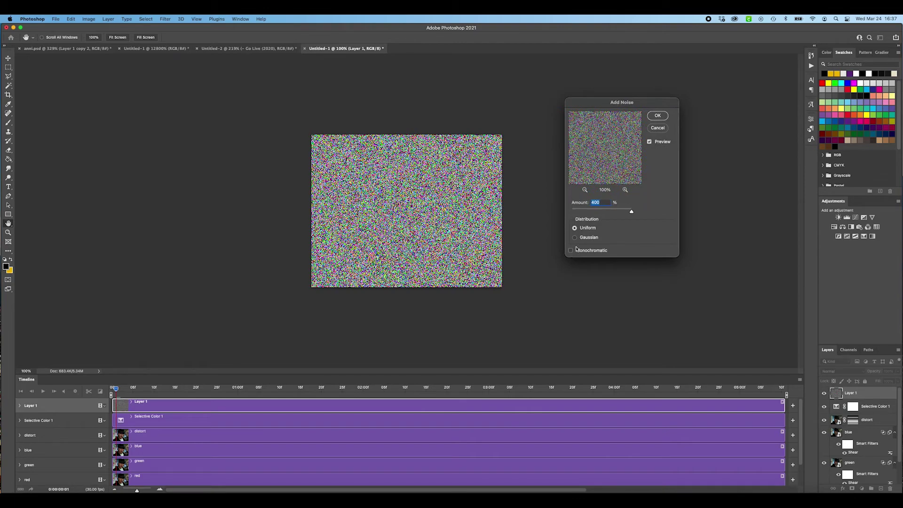
click(576, 237)
click(576, 228)
click(657, 115)
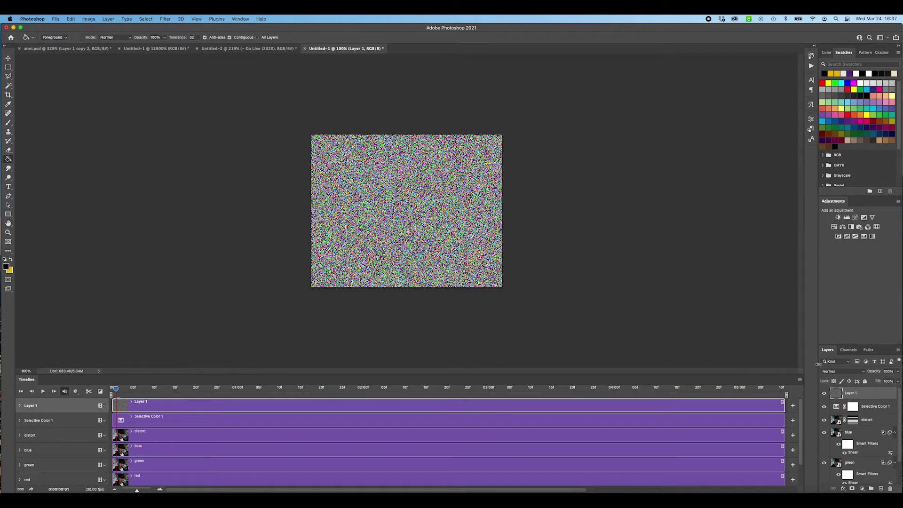
- Set the noise layer's blend mode to Darken and its fill to 30%
click(840, 372)
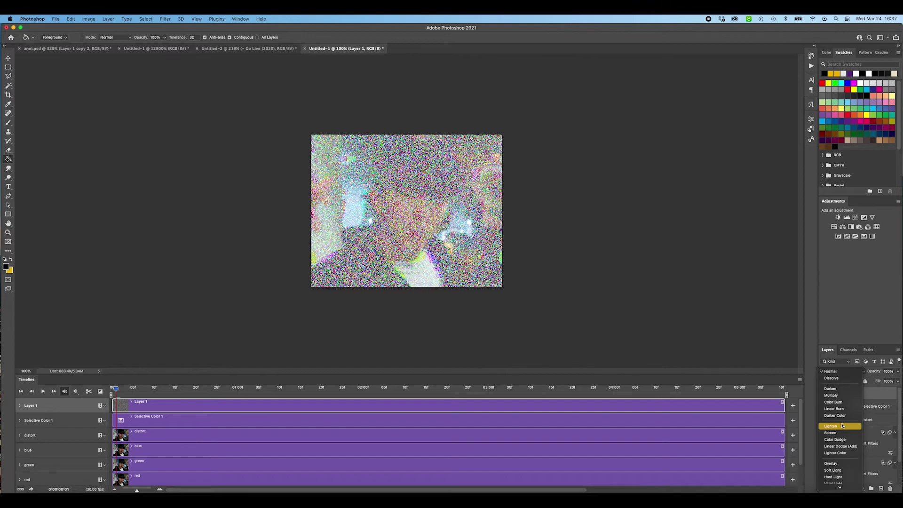
click(830, 388)
click(897, 380)
drag(890, 391, 875, 391)
click(899, 382)
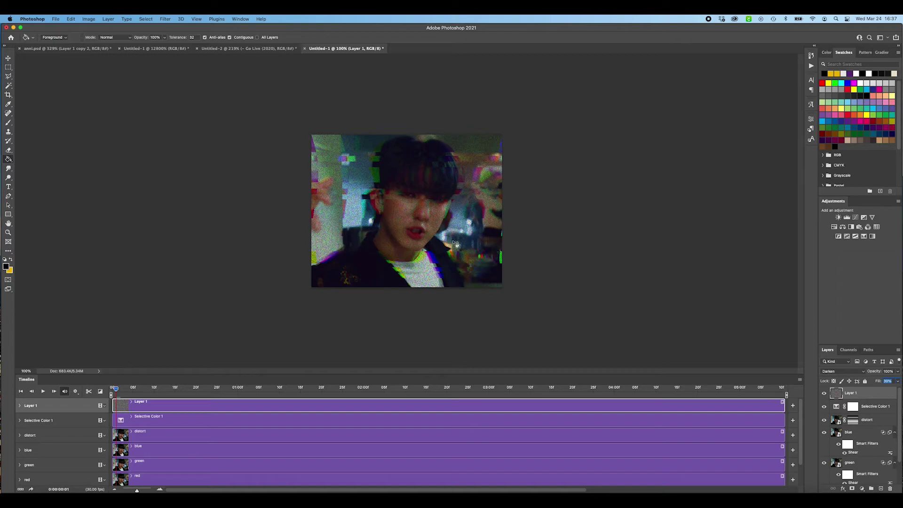
- Play back the clip to check the noise effect, and return the playhead to the start of the timeline
click(8, 58)
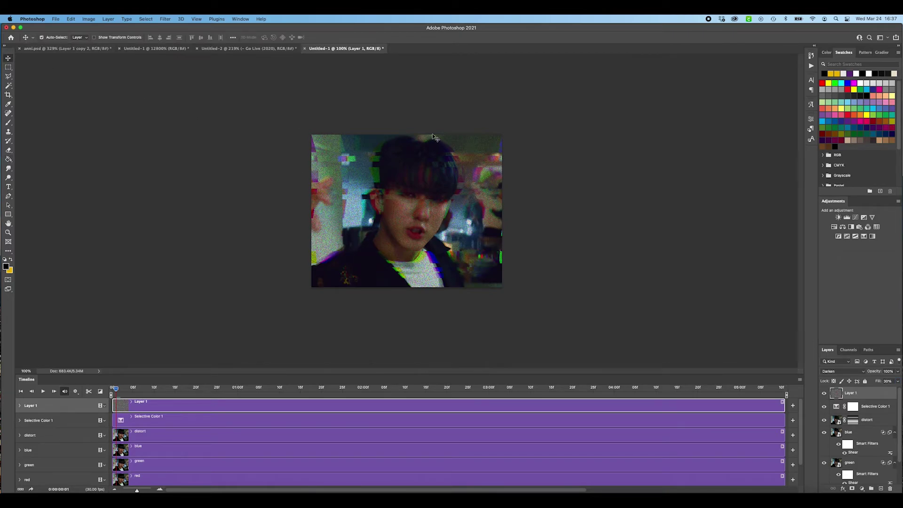
key(space)
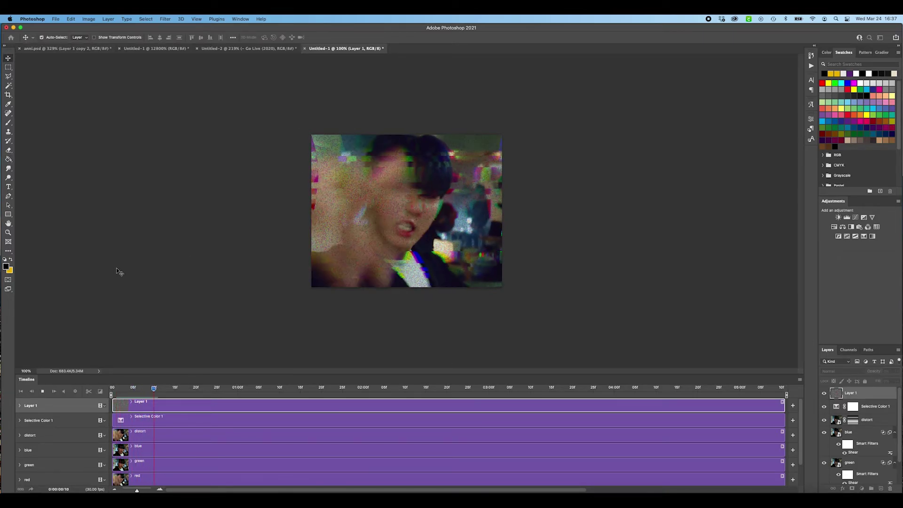
key(space)
drag(242, 390, 112, 339)
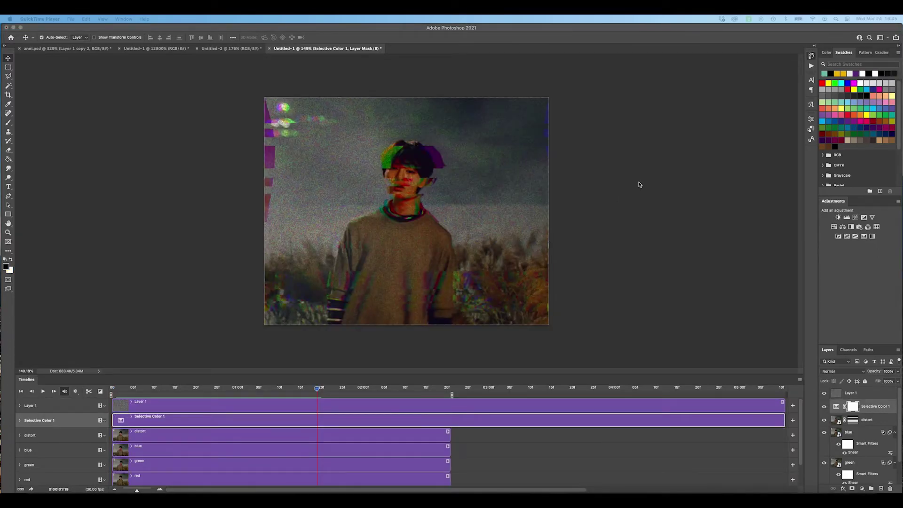
- Select the noise layer, and look over the stripe pattern document and both TV documents before returning to the clip
click(621, 226)
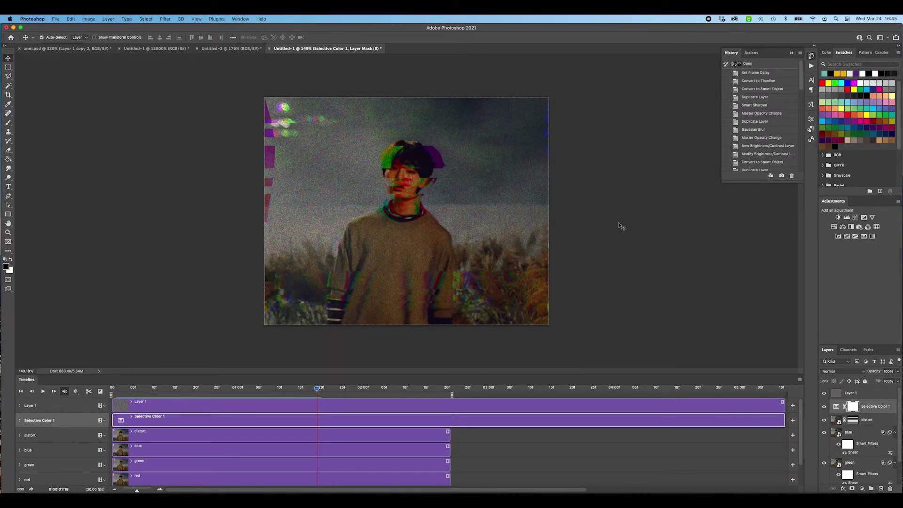
click(865, 397)
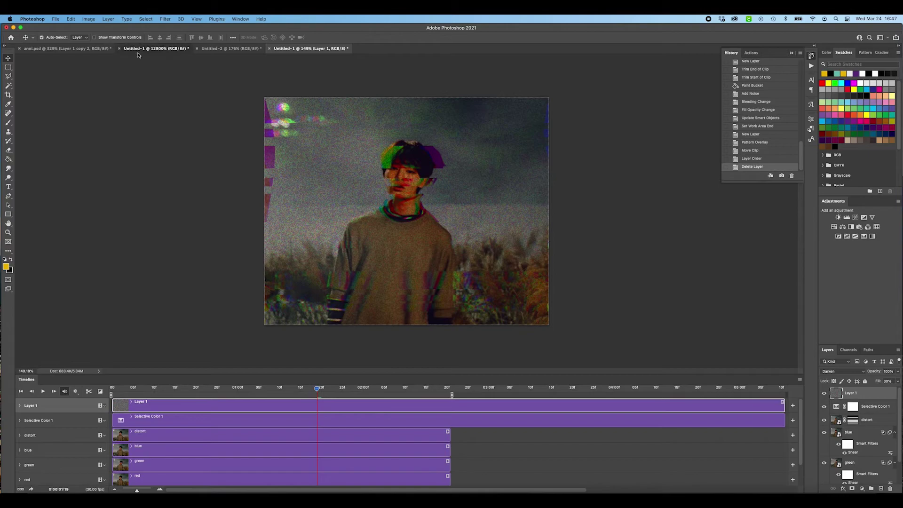
click(141, 49)
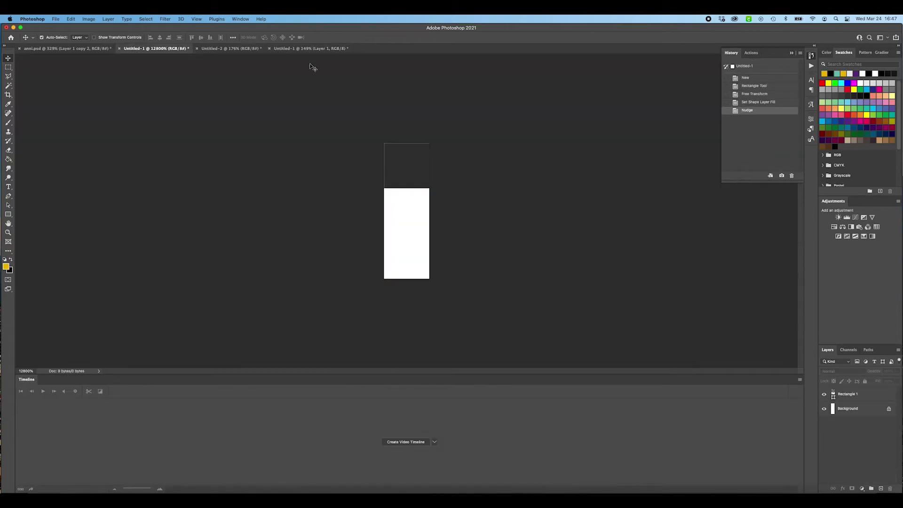
click(311, 48)
click(66, 49)
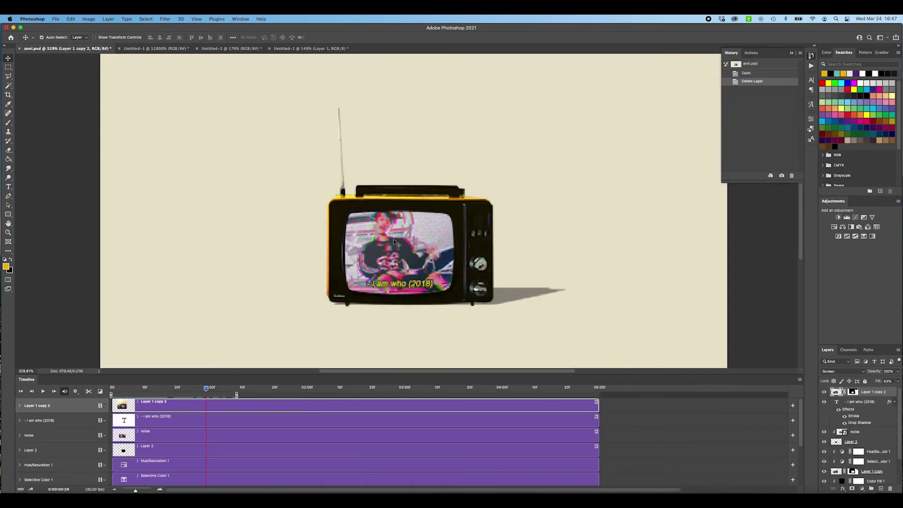
click(260, 49)
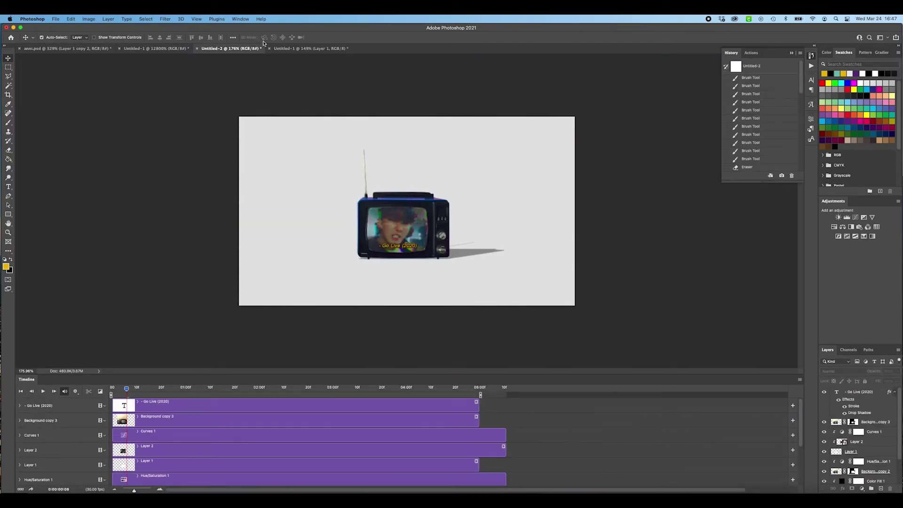
click(287, 48)
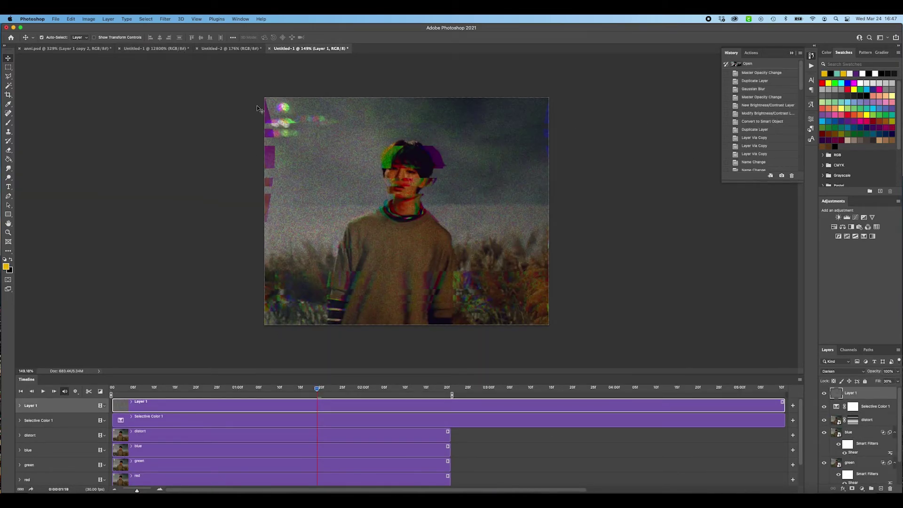
- Add a pattern fill layer with the horizontal line pattern above the noise layer, and move its clip to the start of the timeline
click(109, 19)
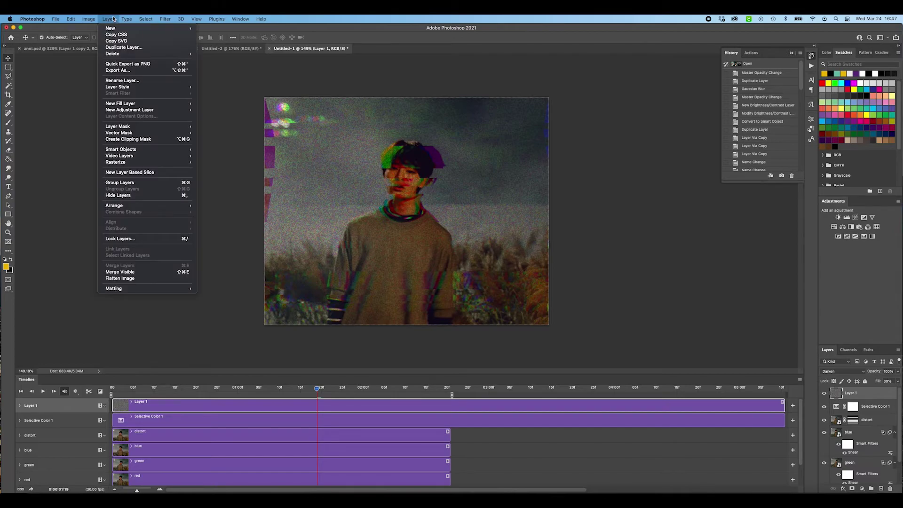
click(235, 119)
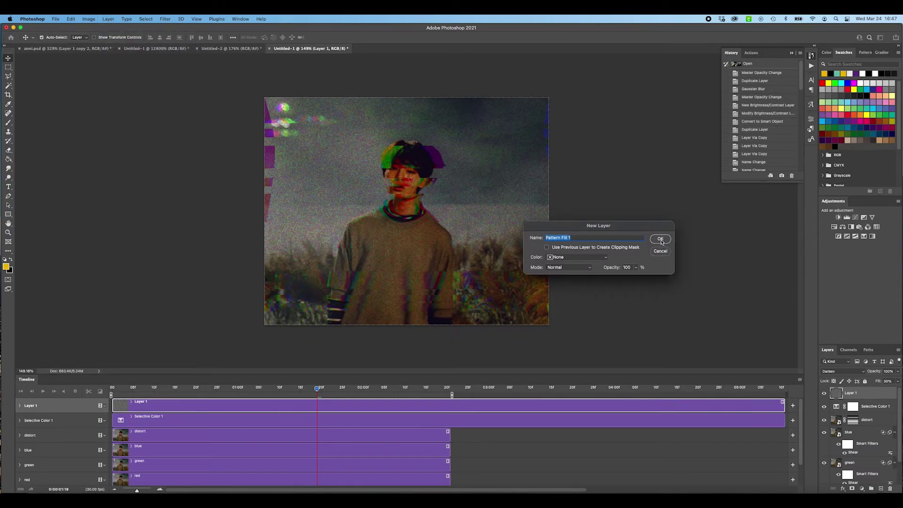
click(661, 240)
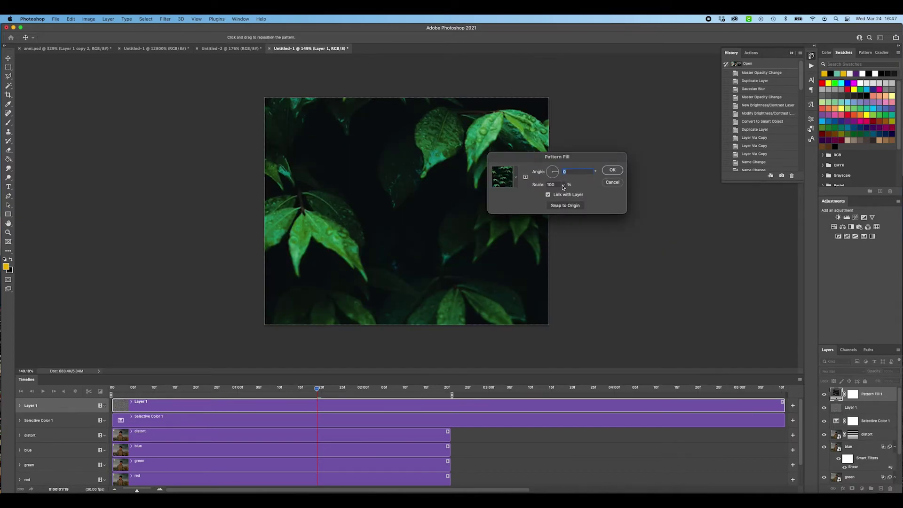
click(517, 179)
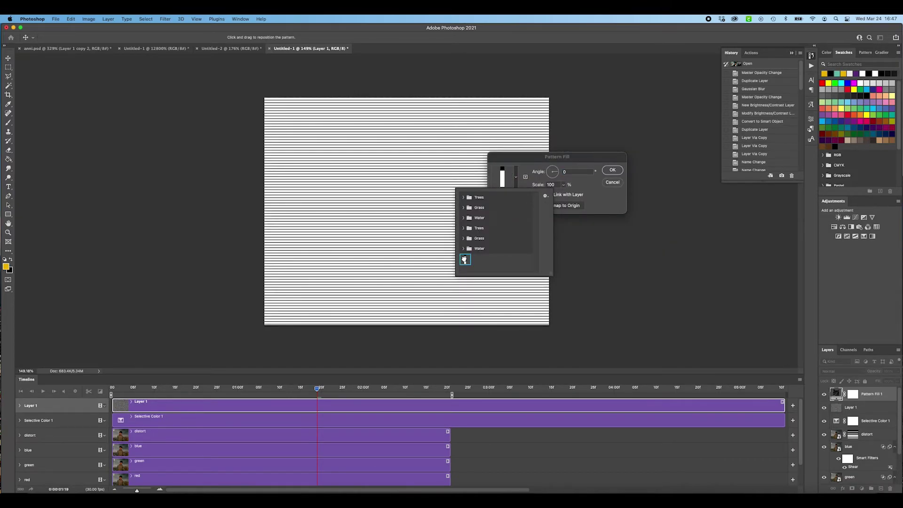
double_click(466, 259)
key(Return)
drag(441, 408, 222, 406)
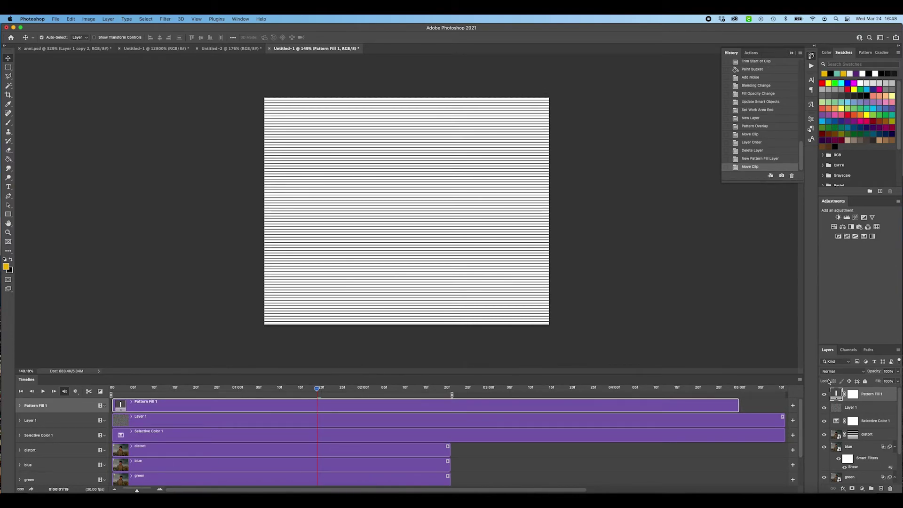
- Set the pattern fill layer's blend mode to Darken and lower its fill to about 38%
click(833, 372)
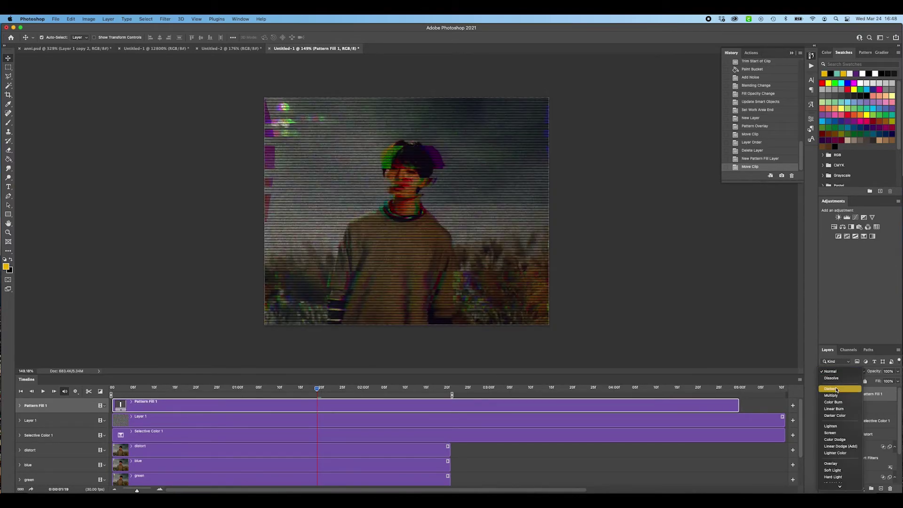
click(836, 389)
drag(891, 391, 881, 393)
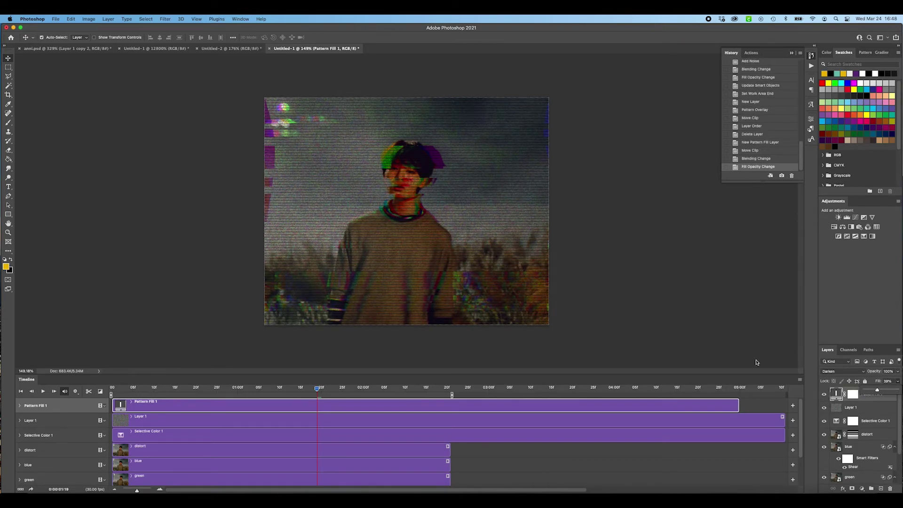
click(615, 328)
- Play back the clip to check the scanline effect
scroll(607, 326, down, 3)
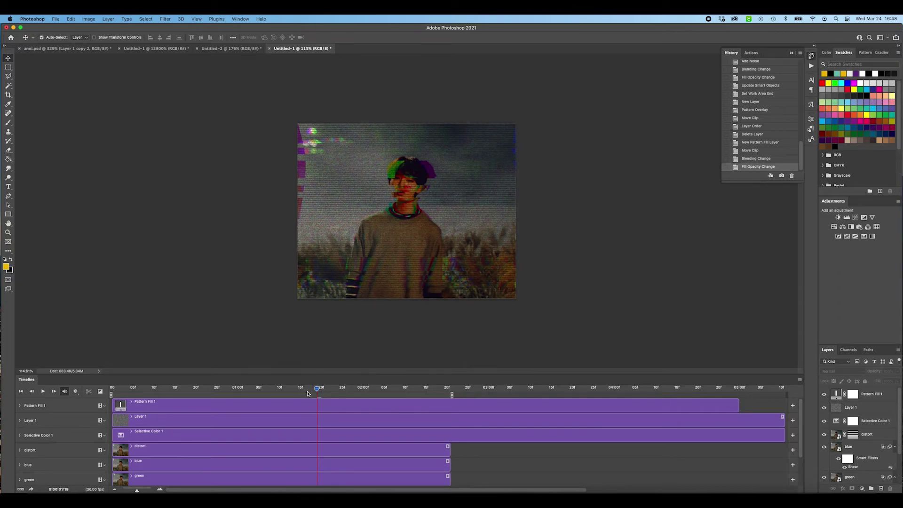
key(space)
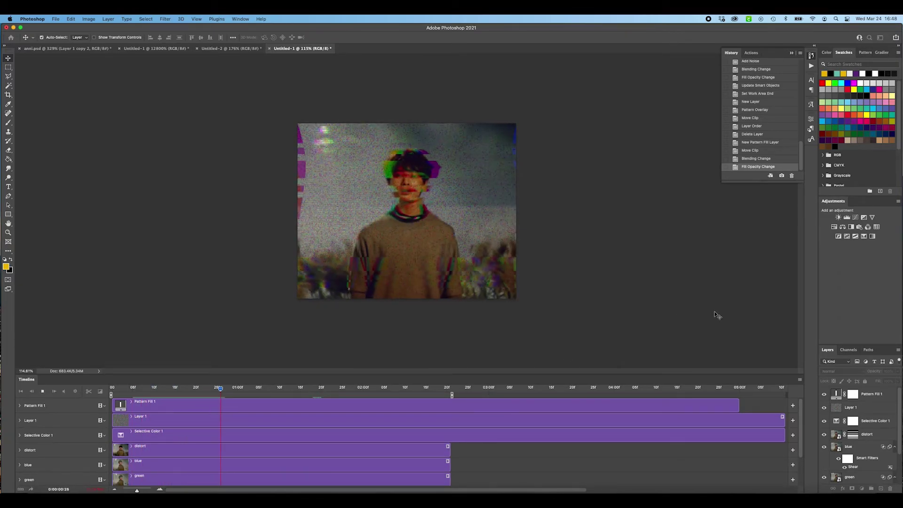
key(space)
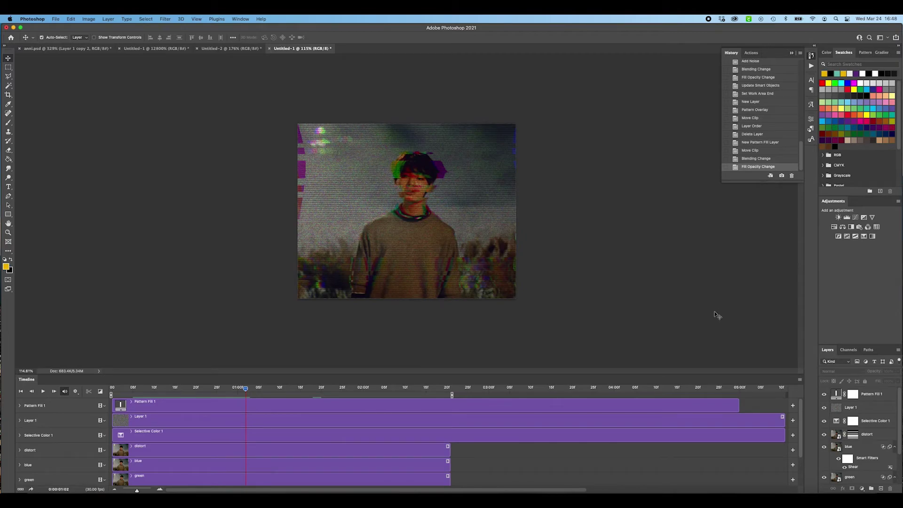
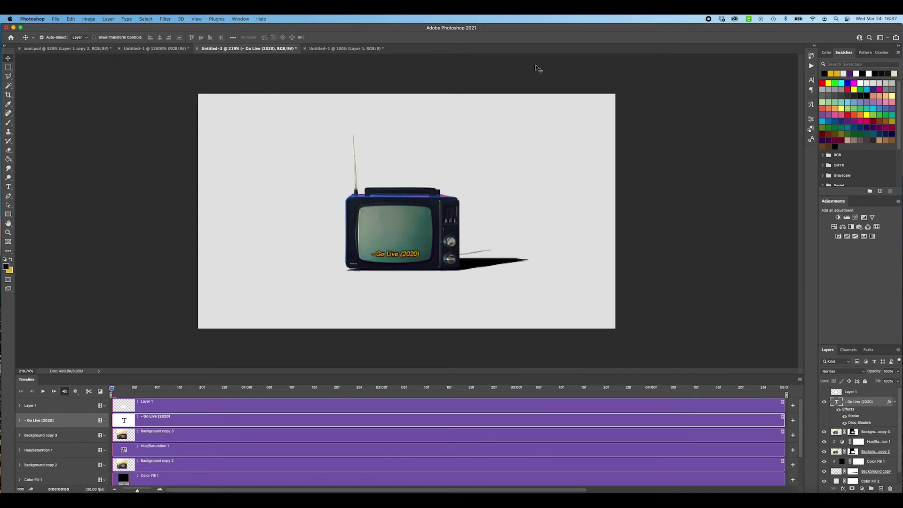
- Select every layer of the glitch clip document from base to the noise layer, and convert them to one smart object
click(343, 52)
scroll(857, 459, down, 2)
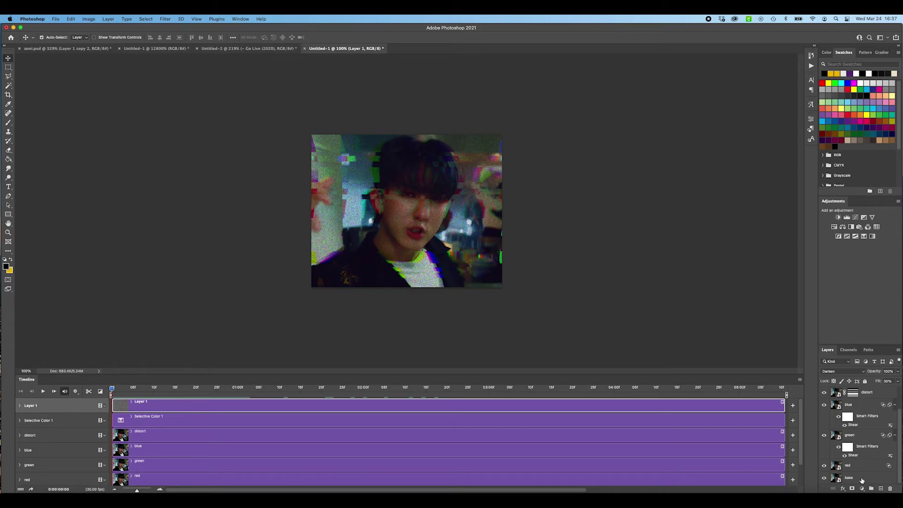
click(862, 480)
scroll(863, 447, up, 2)
shift+click(864, 397)
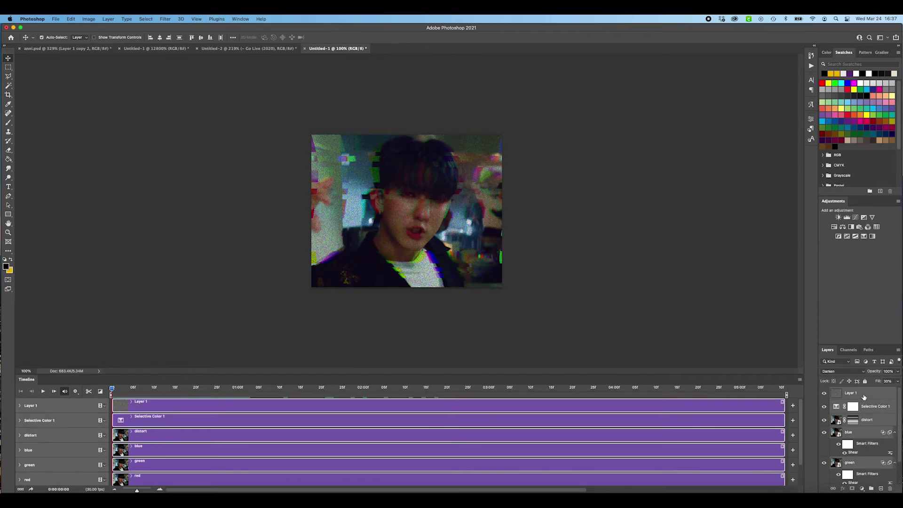
right_click(864, 397)
click(823, 252)
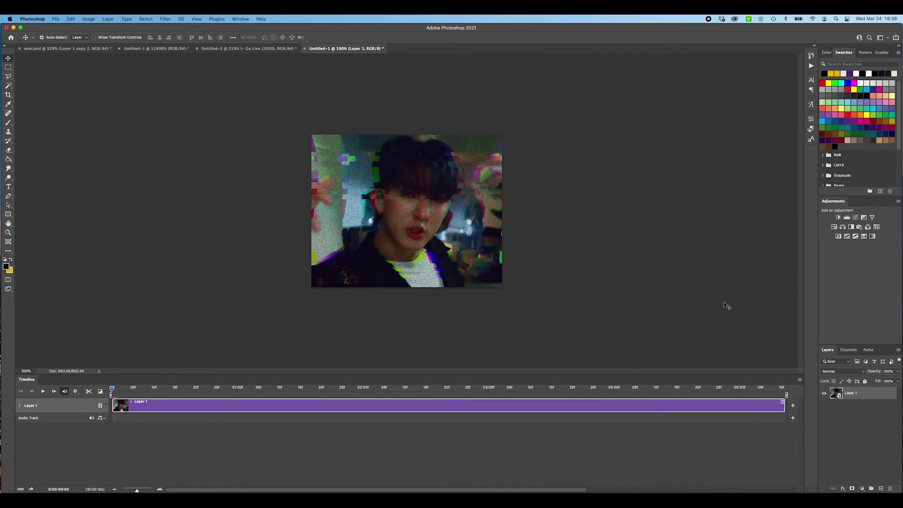
- In the Go Live TV document, show the white screen shape layer and move it between Background copy 3 and the Hue/Saturation adjustment
click(254, 48)
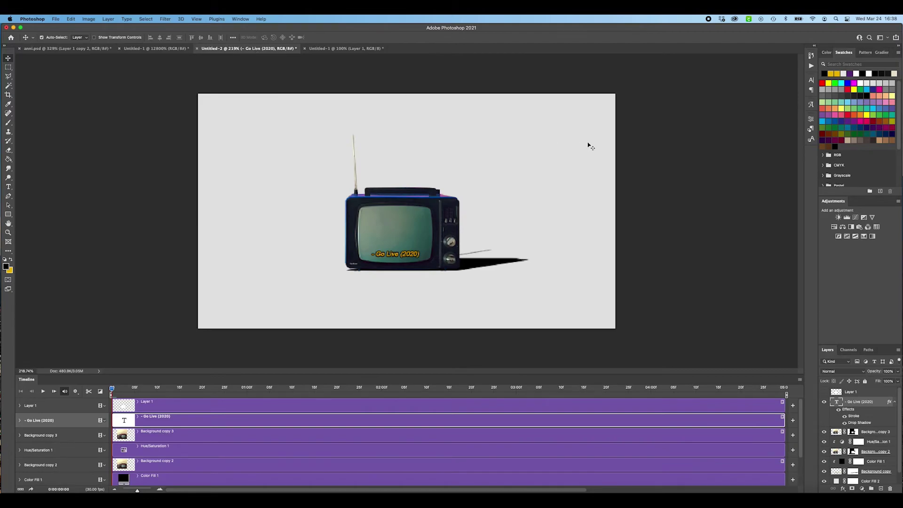
scroll(872, 460, down, 1)
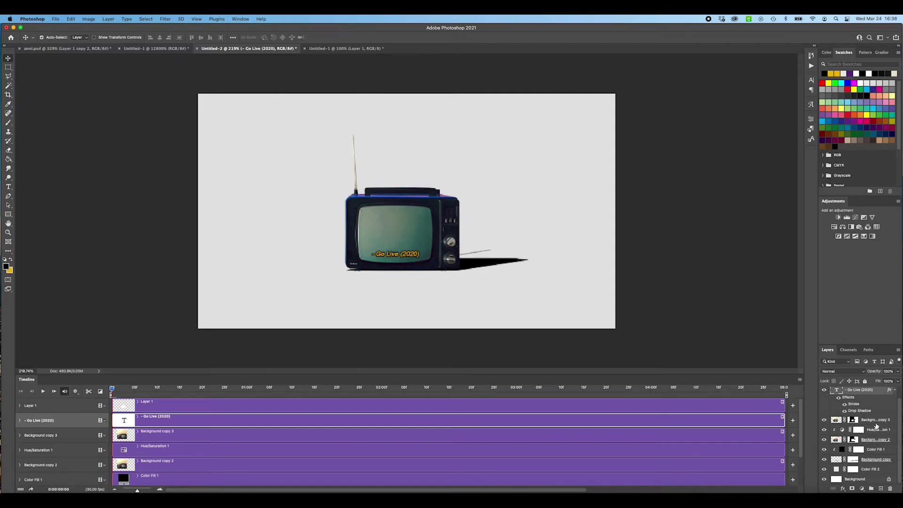
scroll(876, 426, up, 1)
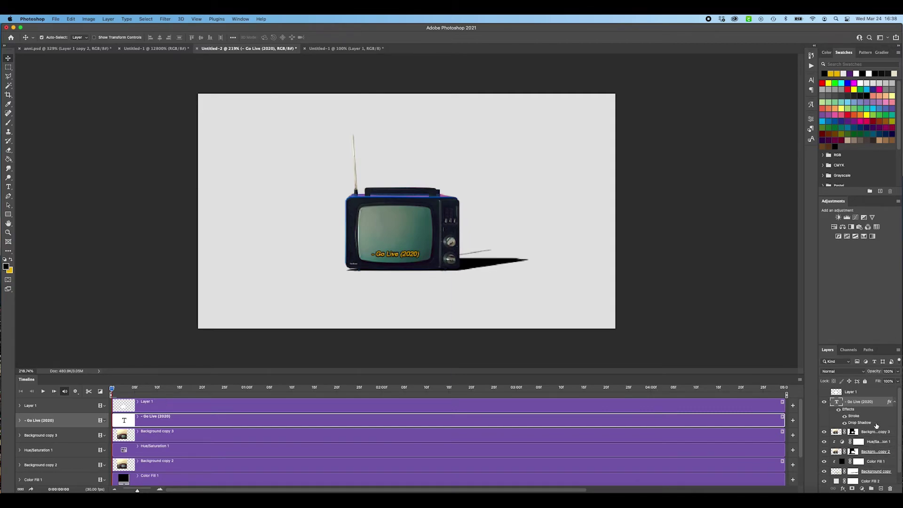
click(826, 393)
drag(858, 395, 868, 442)
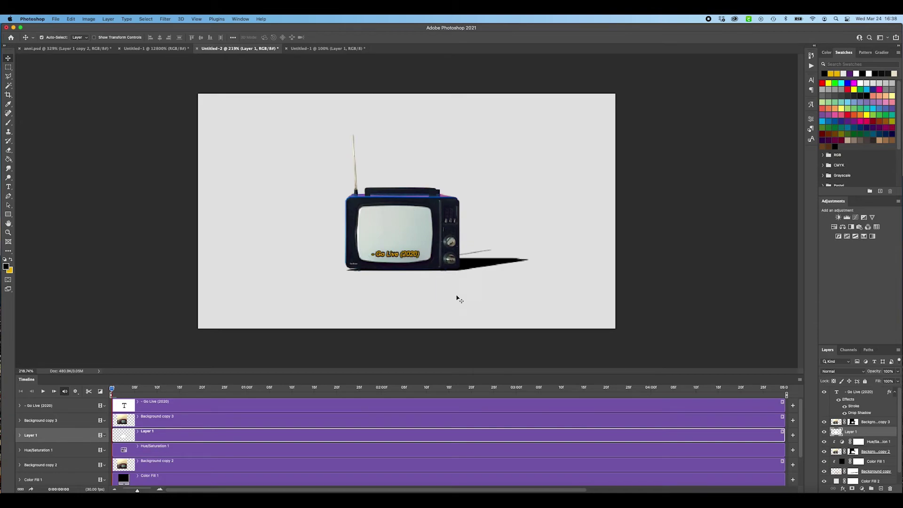
- Copy the glitch clip's smart object into the Go Live TV document above the white screen shape and clip it to that shape
drag(316, 48, 151, 118)
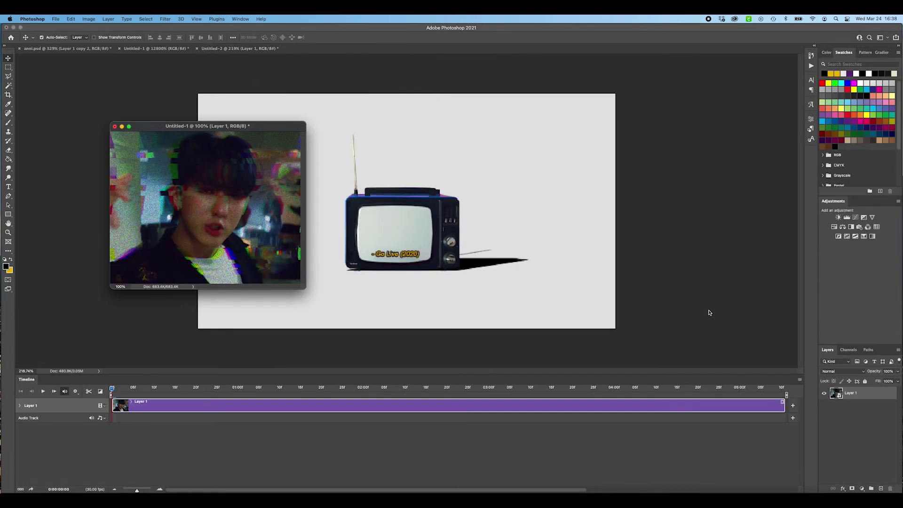
drag(859, 397, 465, 260)
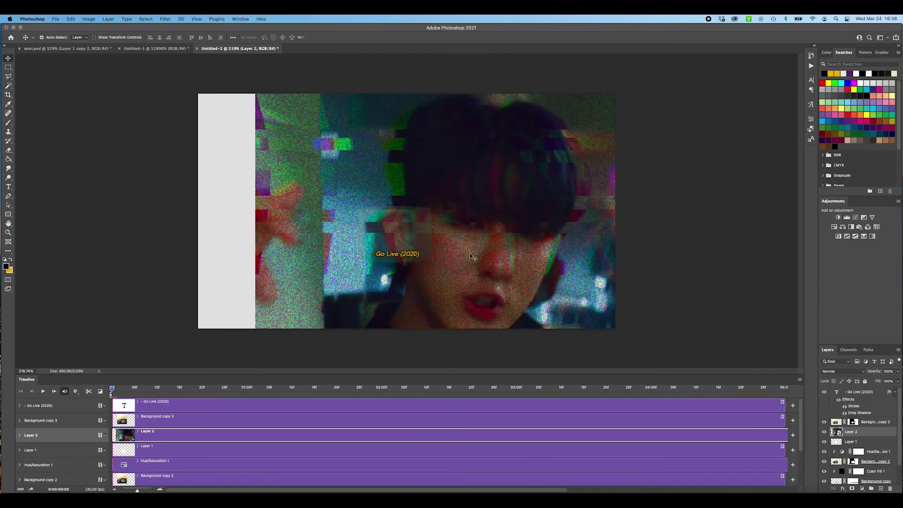
right_click(870, 436)
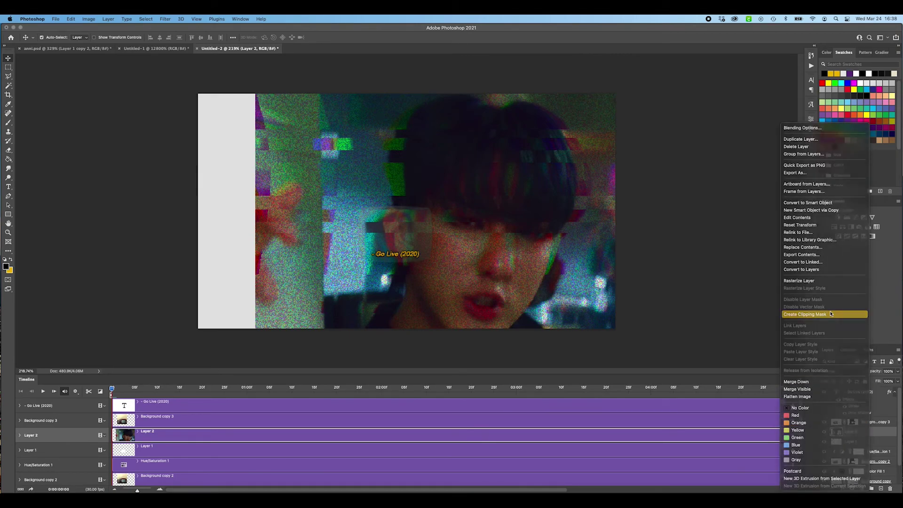
click(829, 314)
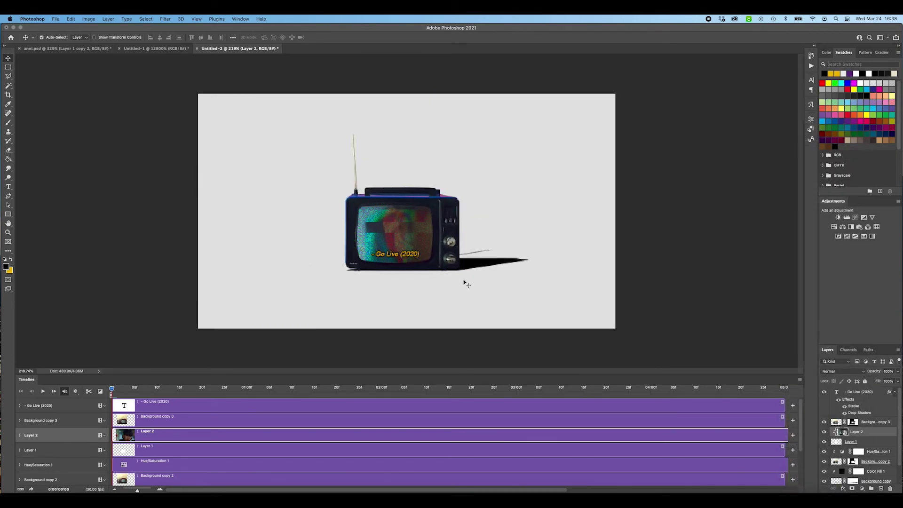
- Scale the clipped glitch clip to about 5.8% and position it so it fills the TV screen
key(ctrl+t)
drag(255, 259, 377, 234)
drag(435, 268, 440, 272)
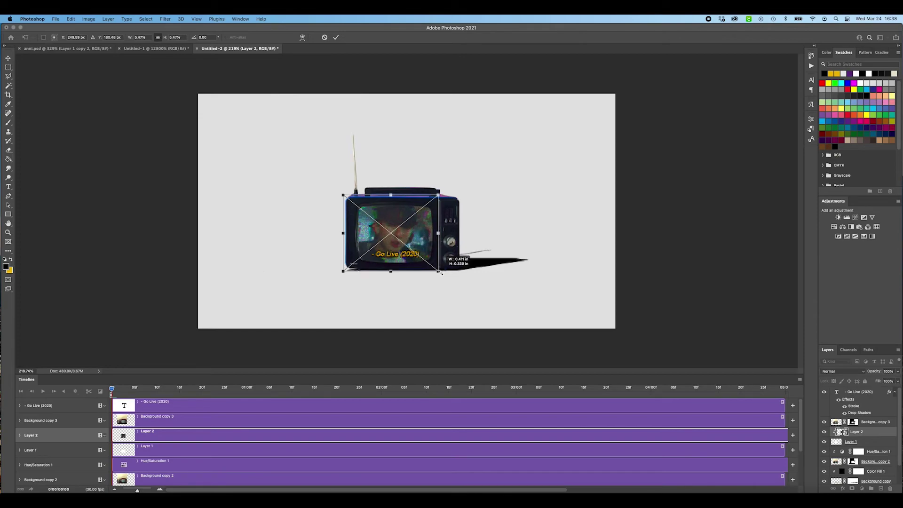
drag(340, 190, 339, 189)
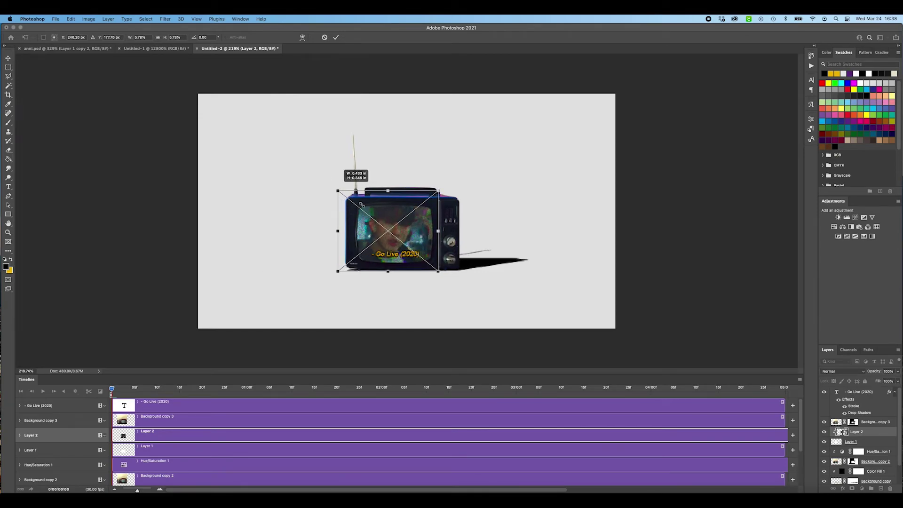
drag(439, 233, 441, 234)
key(Return)
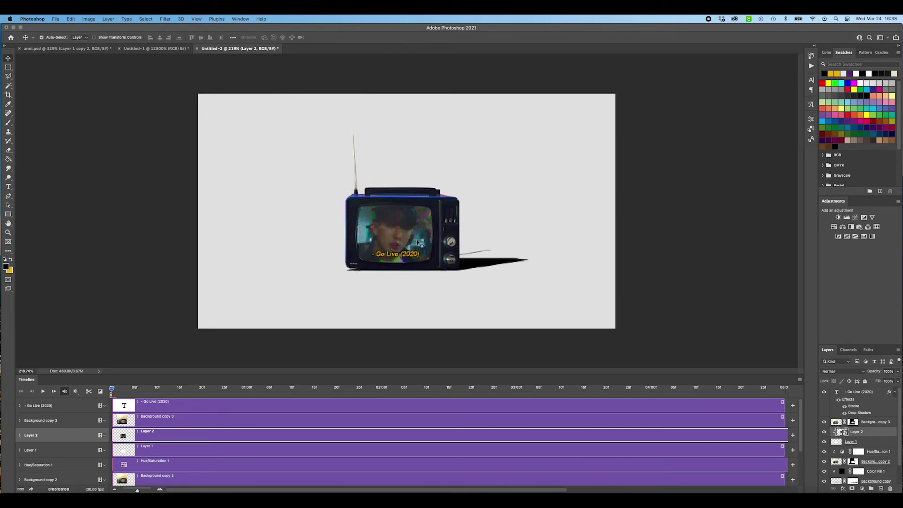
scroll(489, 245, down, 5)
scroll(488, 245, up, 3)
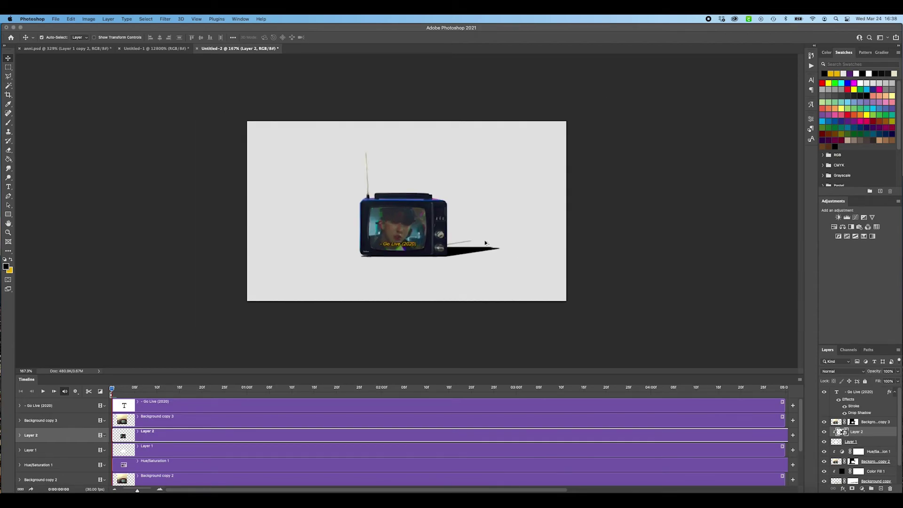
- Add a Curves adjustment clipped to the glitch clip and brighten the midtones from input 116 to output 147
click(855, 217)
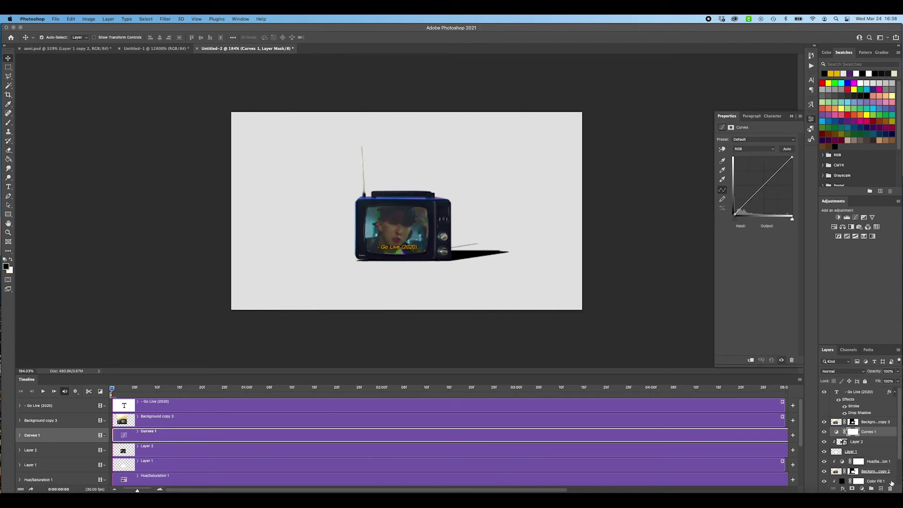
right_click(878, 434)
click(828, 296)
drag(760, 189, 760, 181)
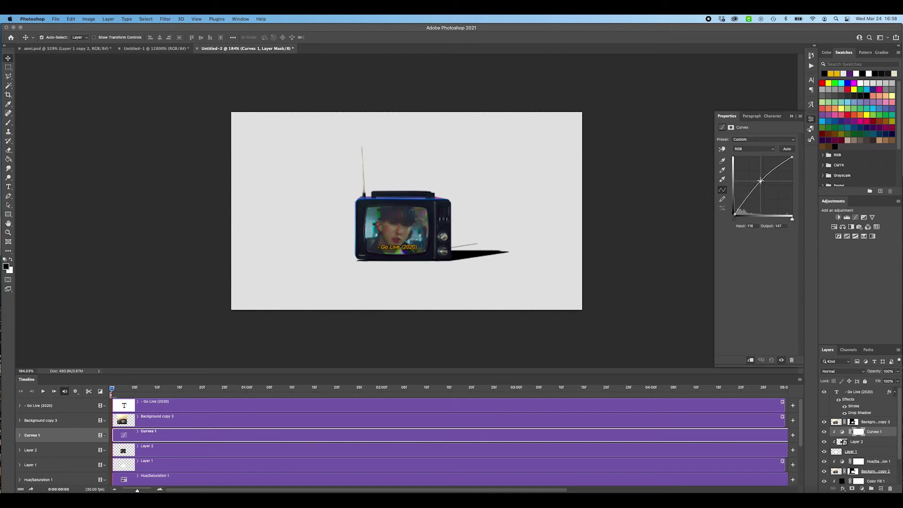
click(791, 117)
- Play the TV animation in the timeline and in the Save for Web preview, and leave the export without saving
scroll(436, 221, down, 2)
key(space)
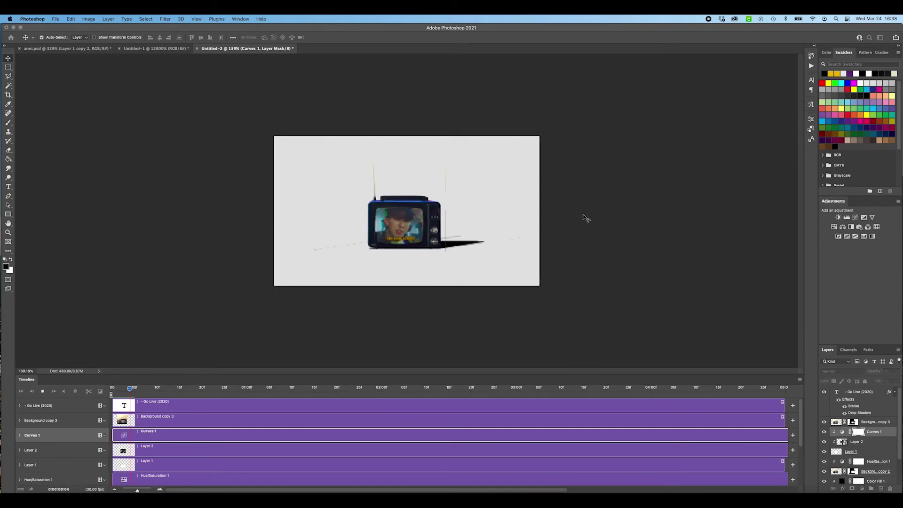
key(super+alt+shift+s)
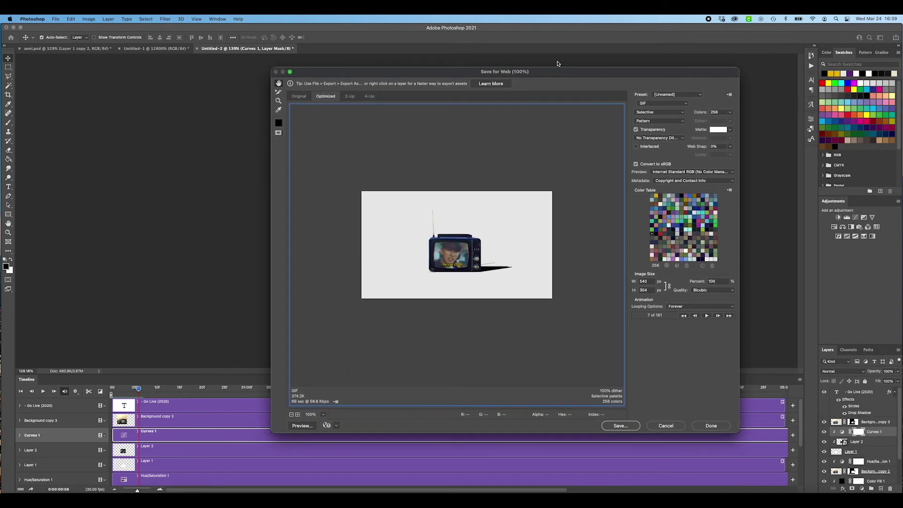
click(708, 316)
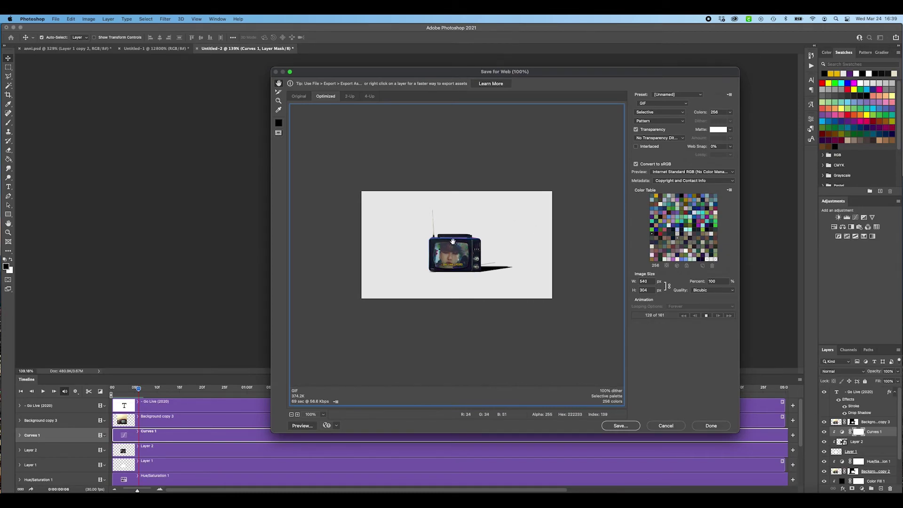
click(666, 426)
- Shorten the timeline's work area so it ends with the Go Live text and TV layers
click(130, 489)
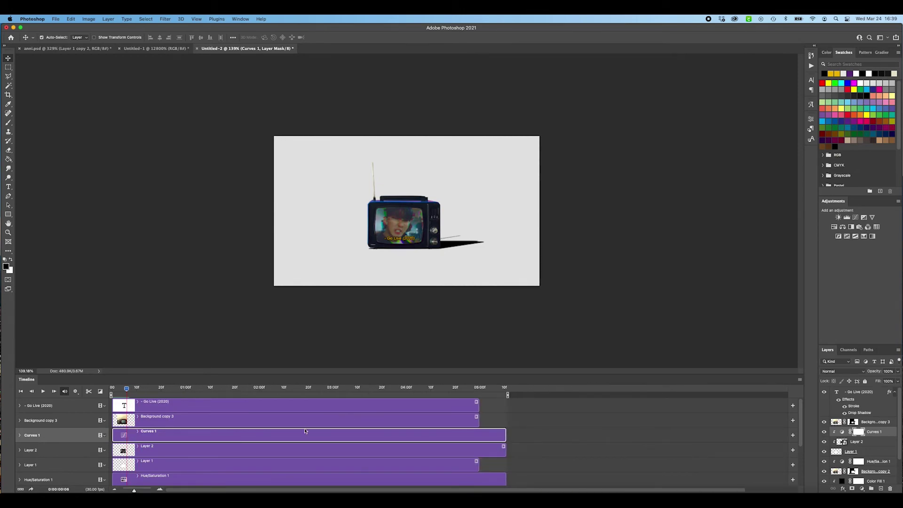
drag(508, 394, 480, 394)
- Dock the floating glitch clip document with the other open documents and undo its conversion to a smart object
key(ctrl+Up)
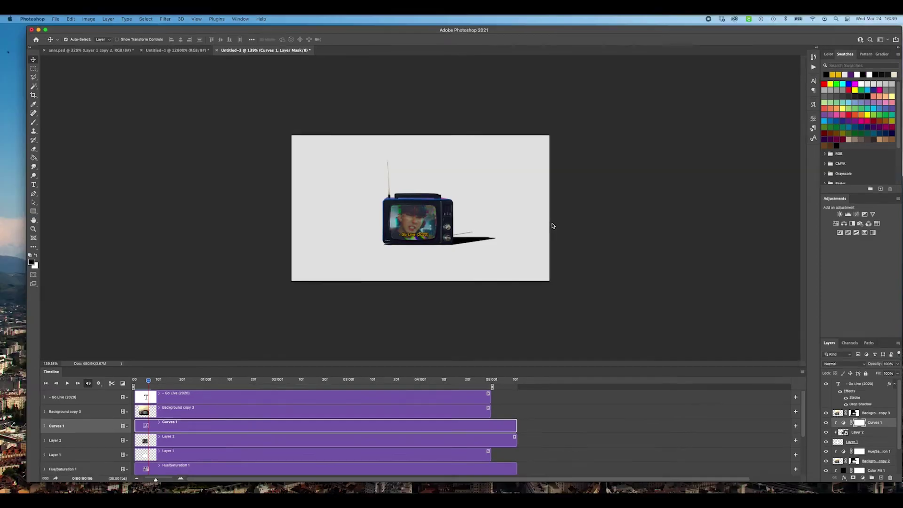
click(158, 109)
drag(209, 128, 399, 49)
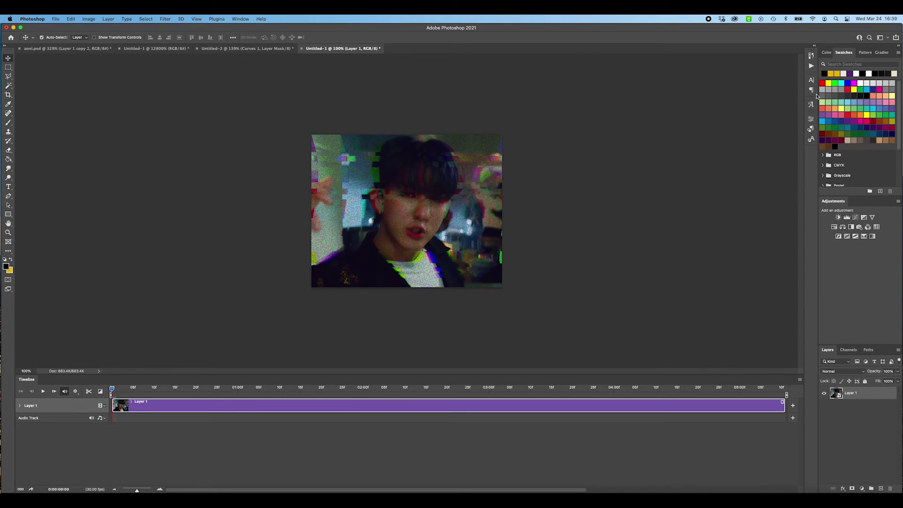
click(811, 56)
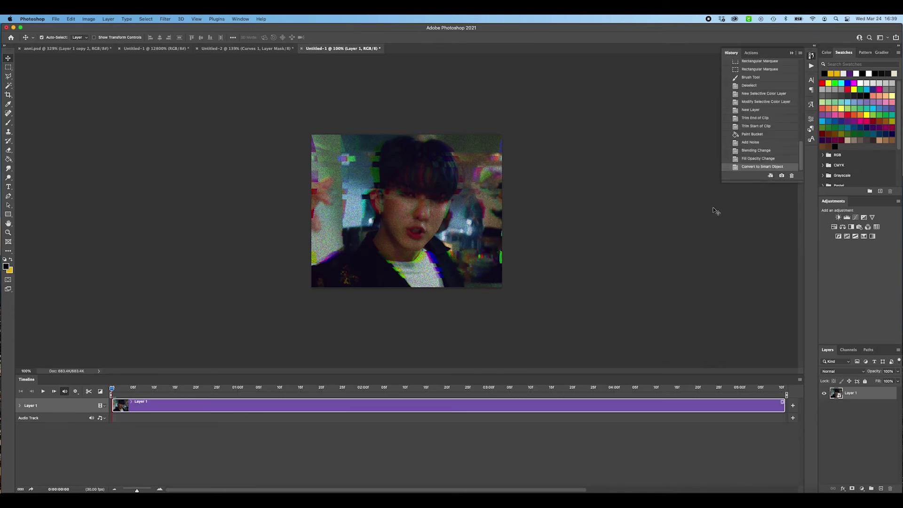
key(super+z)
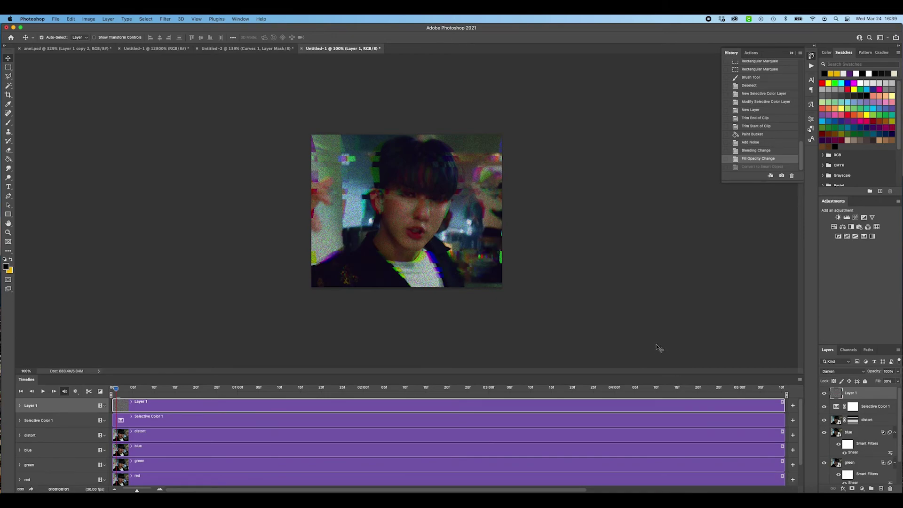
- Open the contents of the base layer's smart object for editing
scroll(877, 437, down, 2)
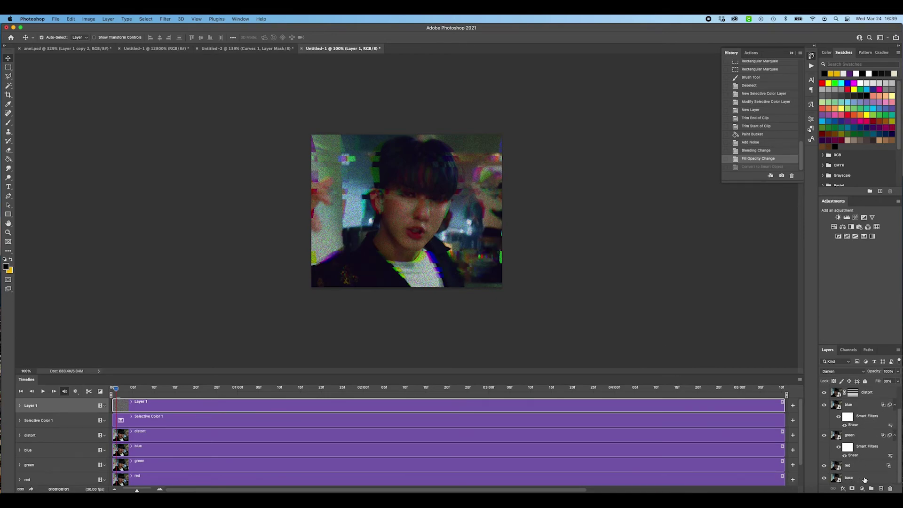
click(838, 479)
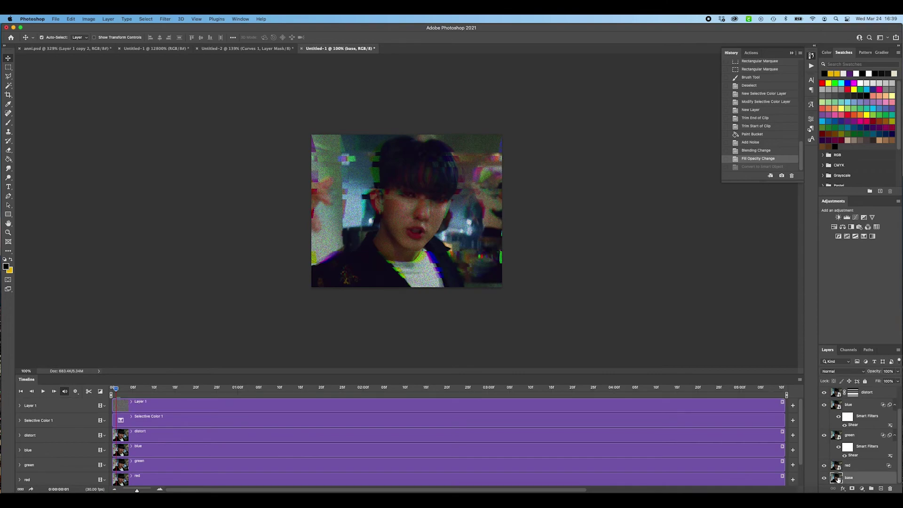
double_click(838, 477)
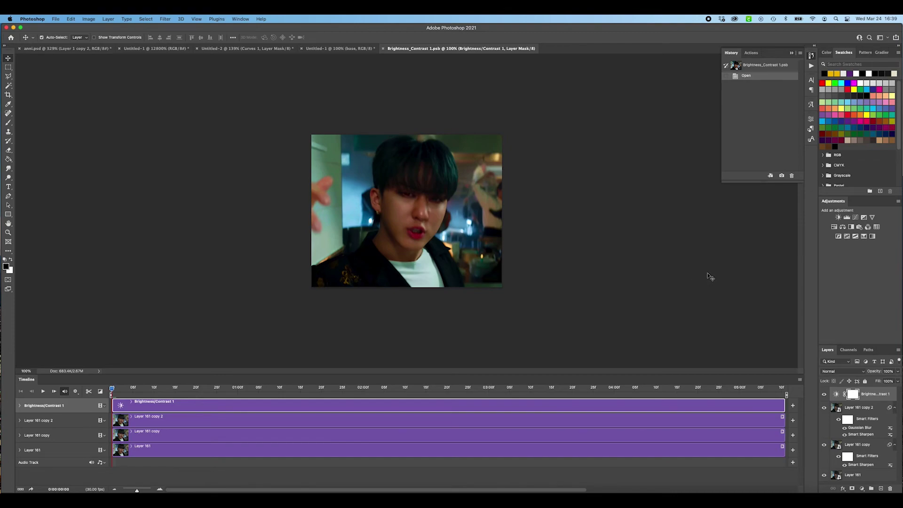
- Import a selected range of the "Stray Kids...U M V.mp4" music video from the 4K Video Downloader folder as frame layers
click(56, 20)
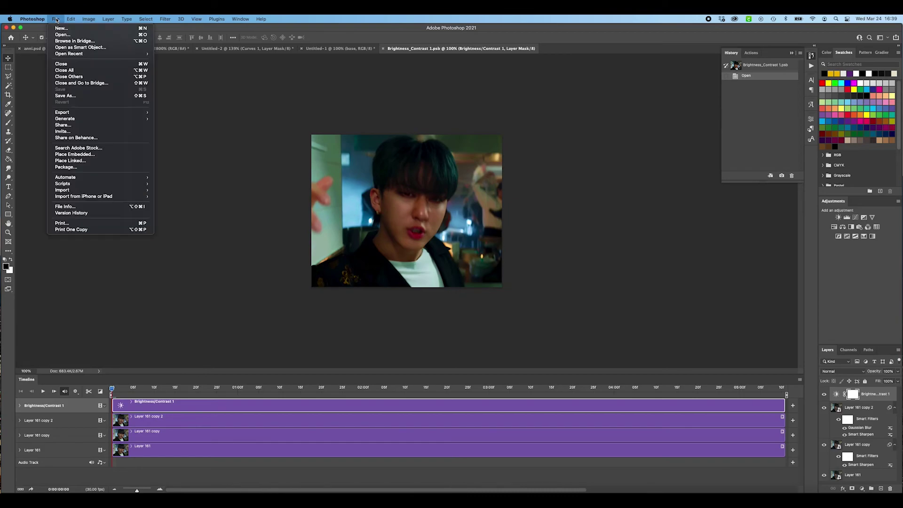
mouse_move(141, 190)
click(183, 197)
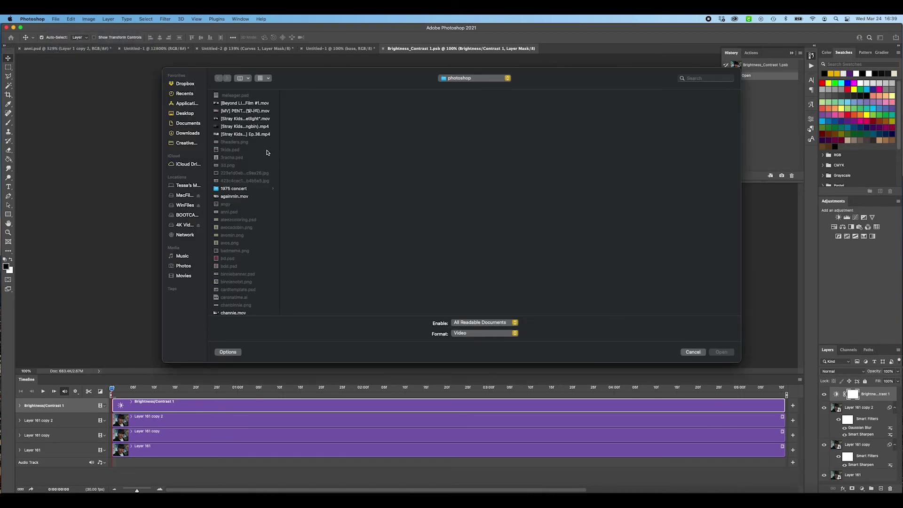
click(460, 78)
click(487, 148)
click(544, 95)
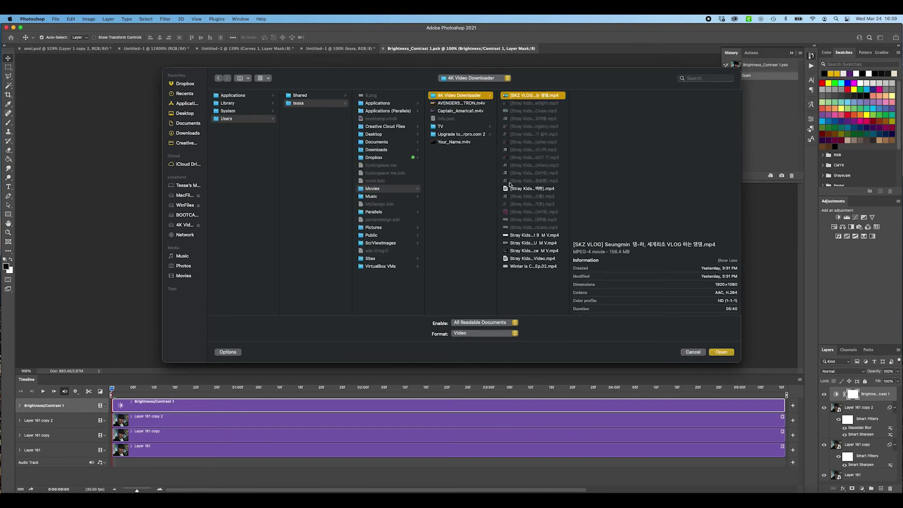
click(530, 243)
click(721, 352)
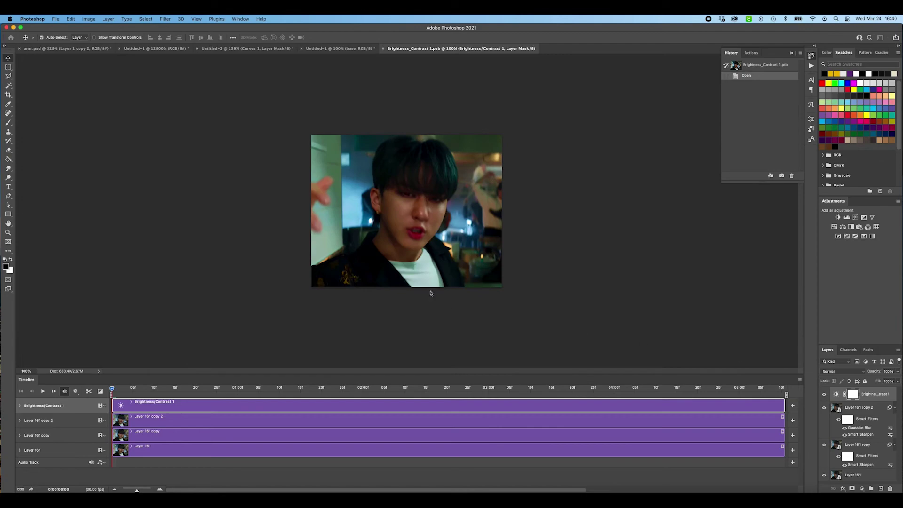
mouse_move(467, 268)
mouse_down()
mouse_move(507, 269)
mouse_move(499, 269)
mouse_up()
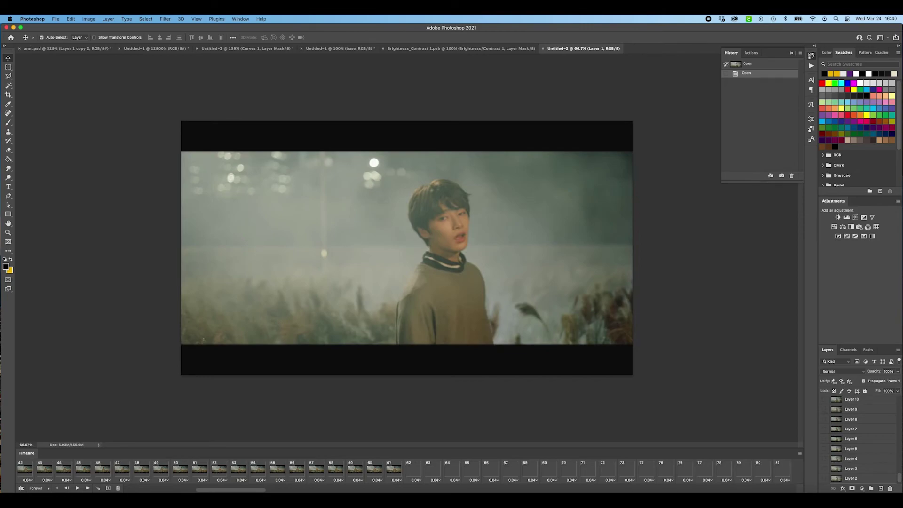
- Set the delay for all imported frames and convert the frame animation to a video timeline
click(786, 480)
click(799, 471)
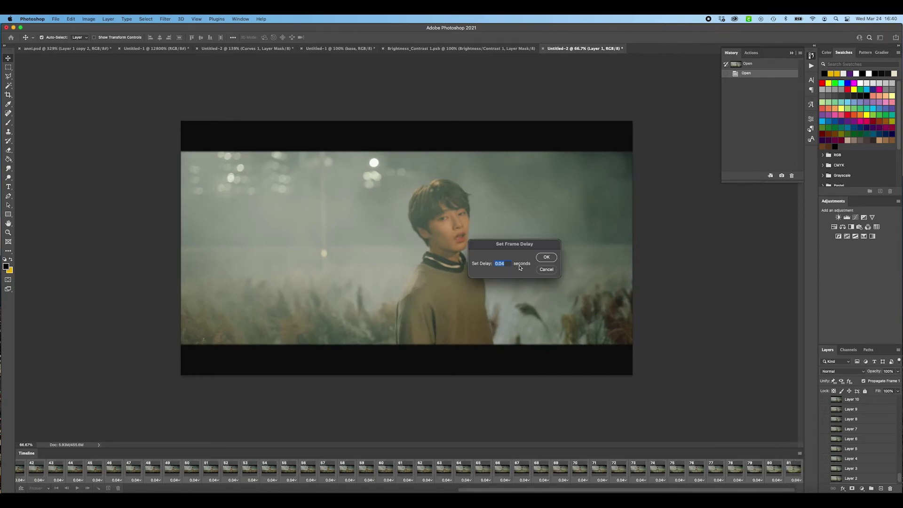
key(Return)
click(20, 488)
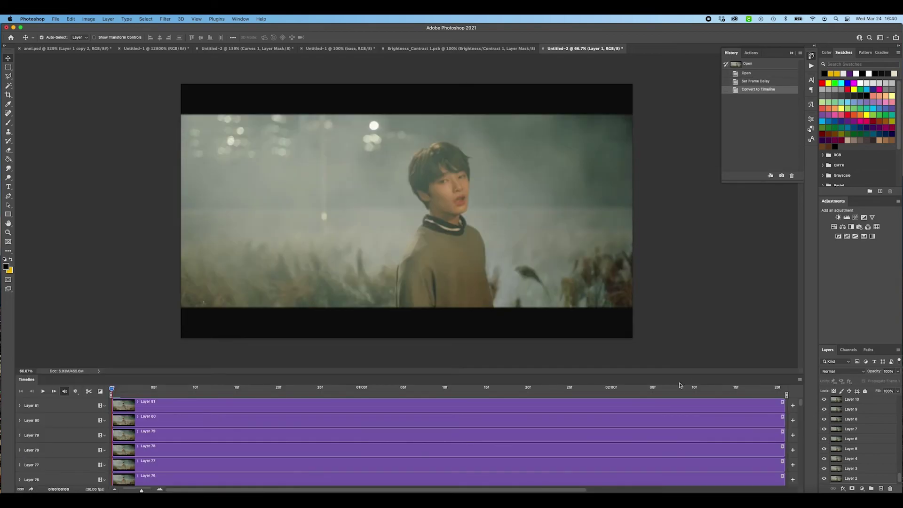
- Crop the imported clip around the singer to a landscape frame with the 4 : 5 (8 : 10) ratio, excluding the black bars
key(c)
drag(250, 86, 291, 120)
drag(394, 136, 408, 170)
drag(405, 118, 405, 117)
key(Return)
- Reduce the cropped clip's image size to match the glitch clip document
click(88, 19)
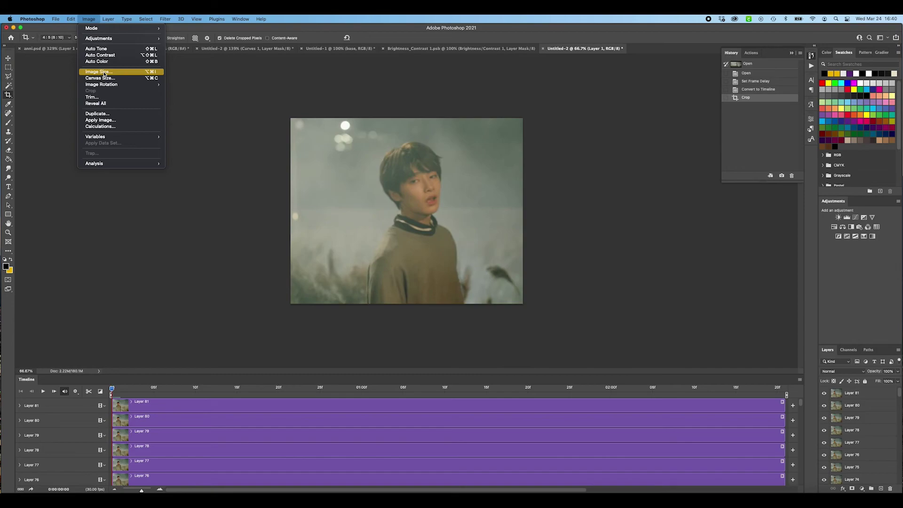
click(94, 73)
key(Return)
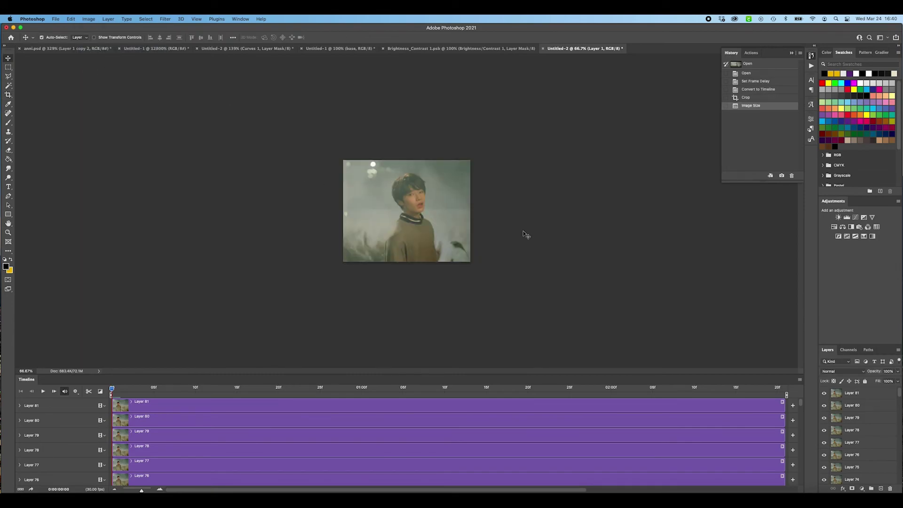
- Convert all the frame layers to one smart object and run the act 1 sharpening action on it
scroll(870, 460, down, 20)
right_click(870, 478)
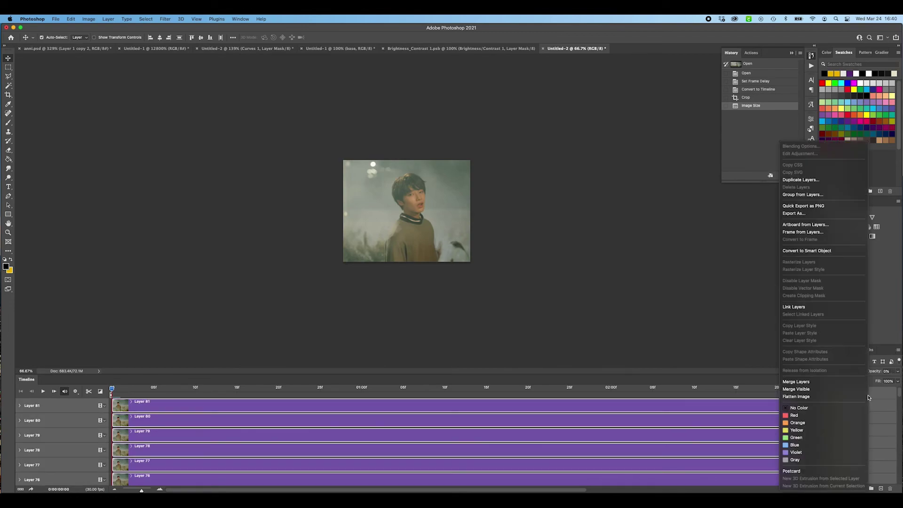
click(809, 252)
click(751, 52)
click(759, 176)
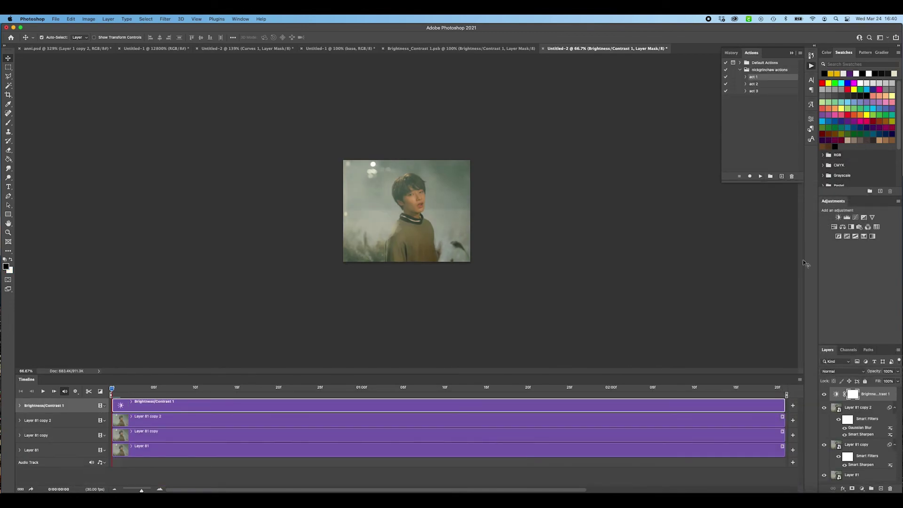
- Add a Curves adjustment above Brightness/Contrast and slightly lower the midtones of its green channel
click(758, 151)
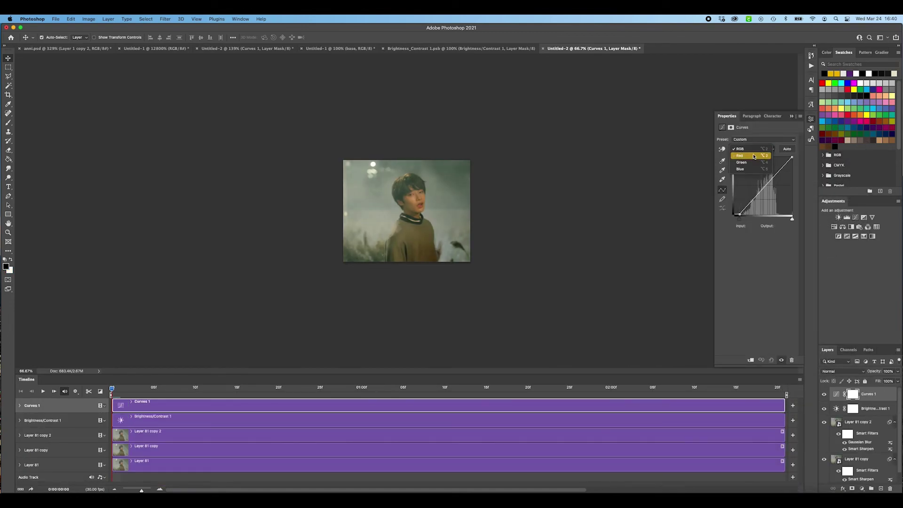
click(745, 165)
drag(762, 186, 763, 188)
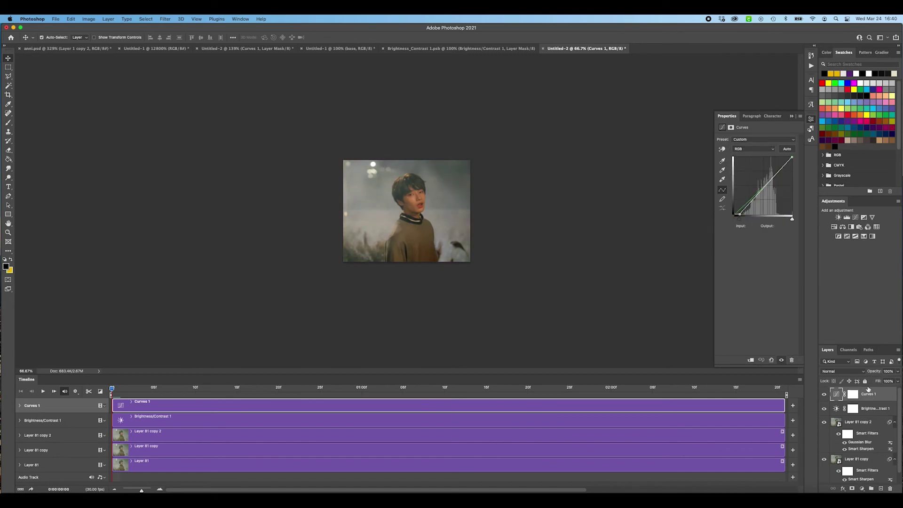
- Convert all of the new clip's layers, including its Brightness/Contrast and Curves adjustments, into one smart object
click(870, 475)
shift+click(873, 395)
right_click(872, 395)
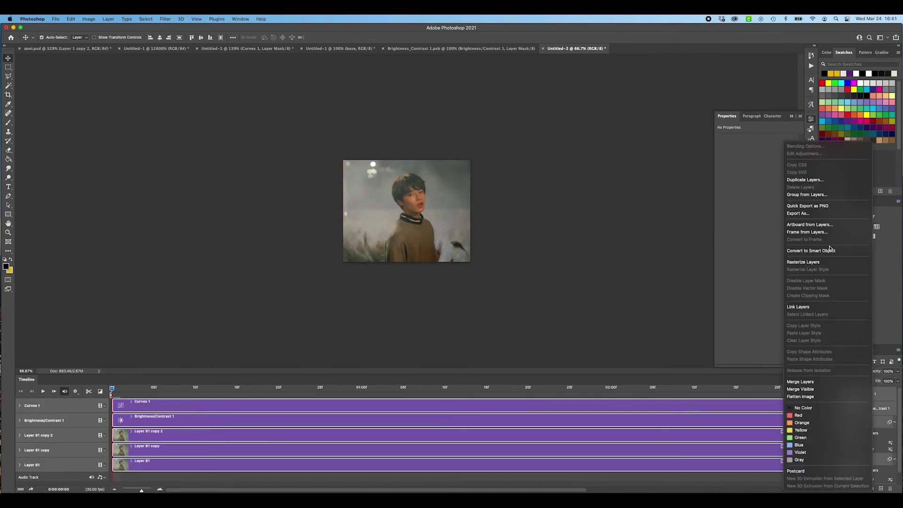
click(828, 250)
- Bring the new clip's smart object into Brightness_Contrast 1.psb at the top of the layer stack, filling the canvas
click(414, 51)
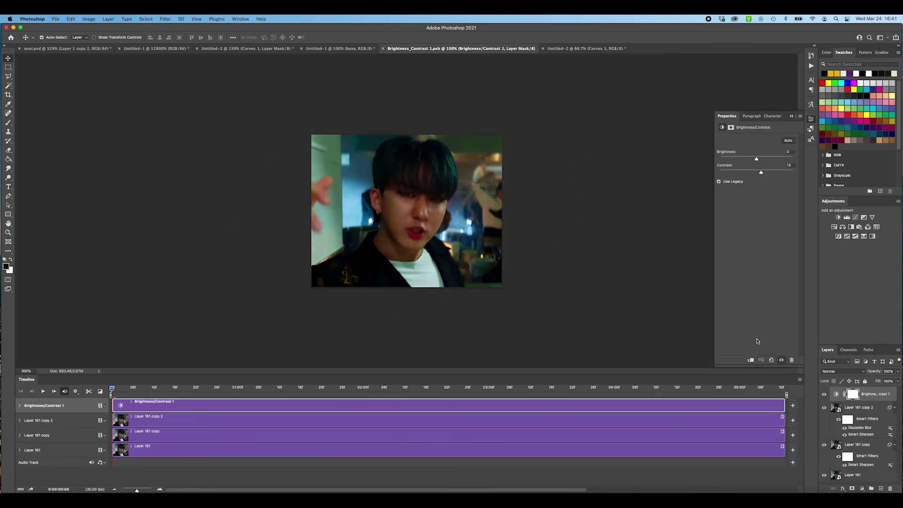
click(314, 48)
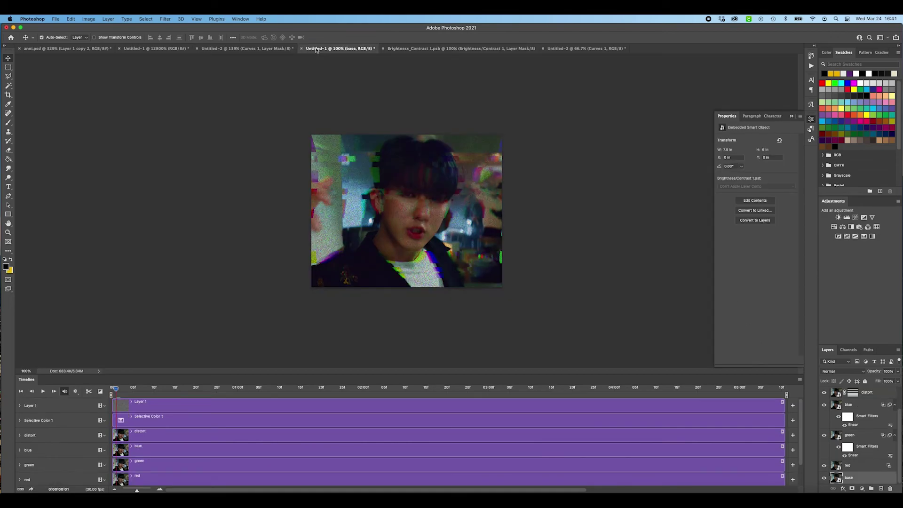
click(477, 48)
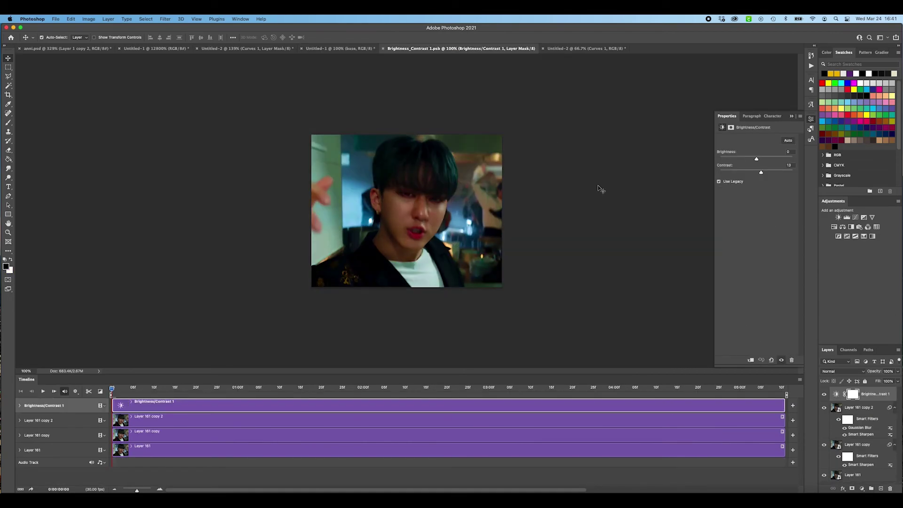
drag(560, 48, 135, 185)
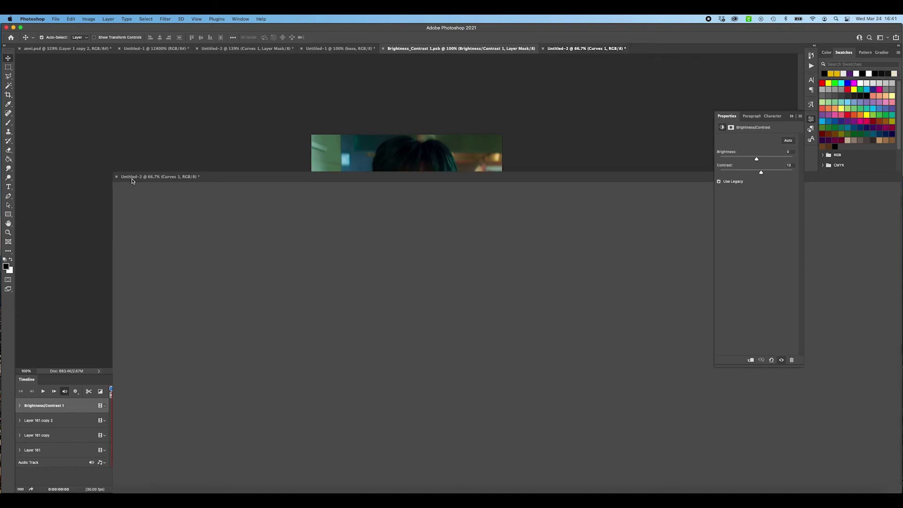
drag(872, 402, 451, 222)
scroll(849, 435, down, 1)
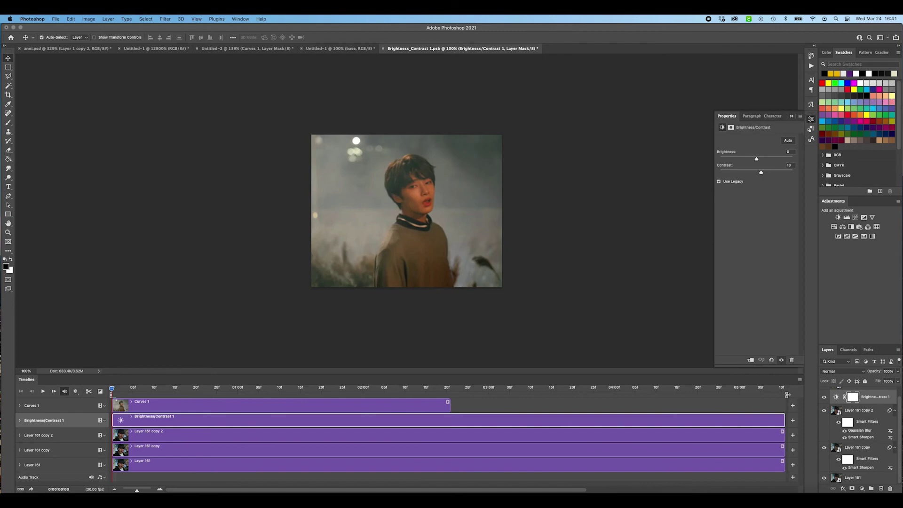
- Delete the Brightness/Contrast adjustment and all Layer 161 copies of the old clip from Brightness_Contrast 1.psb, and save it
drag(462, 375, 453, 373)
shift+click(864, 478)
key(Delete)
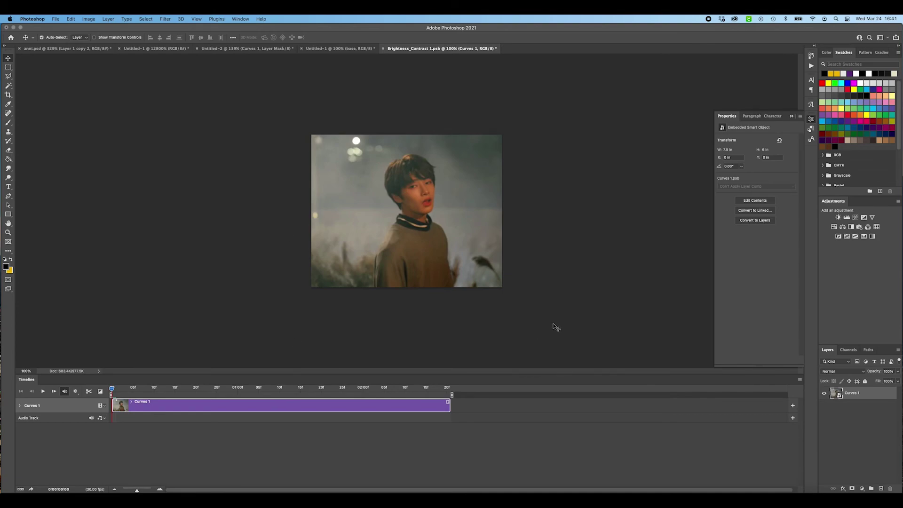
- Shorten the glitch document's work area to the end of the new clip and play back the result
click(348, 49)
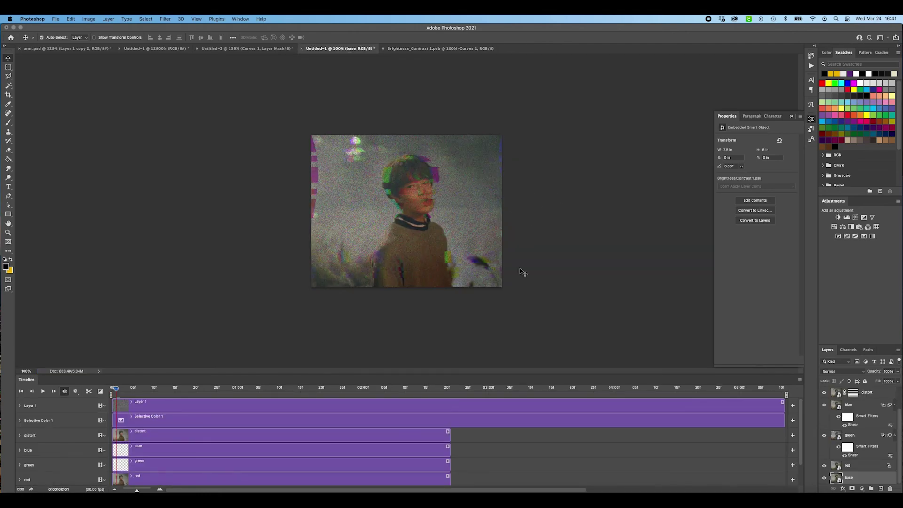
drag(787, 395, 451, 396)
key(space)
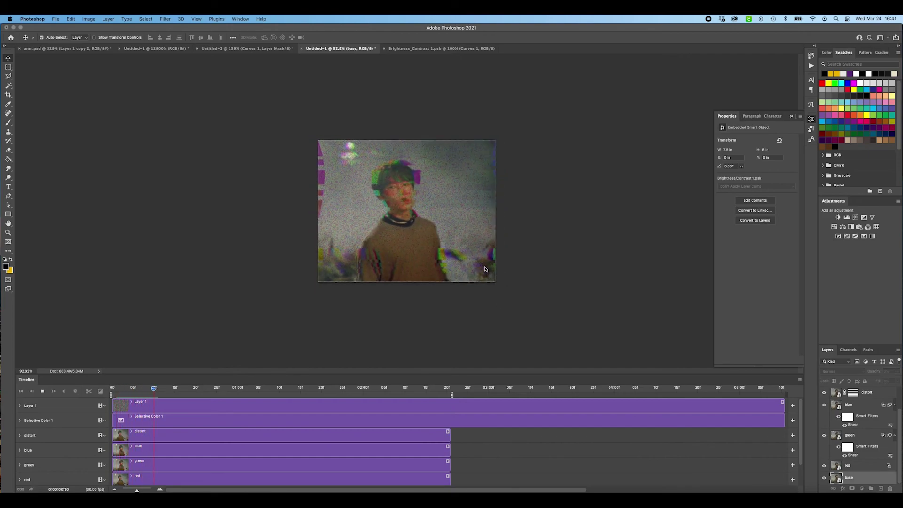
scroll(493, 274, down, 2)
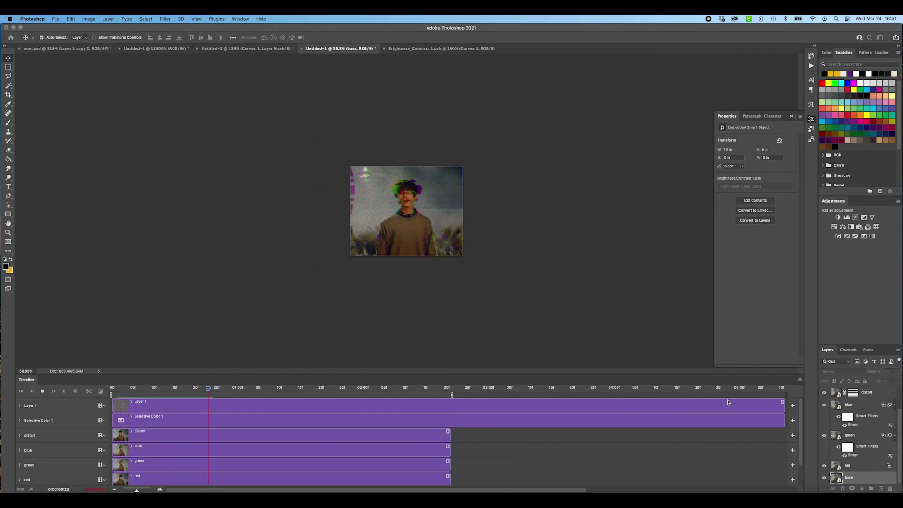
key(space)
scroll(864, 400, up, 3)
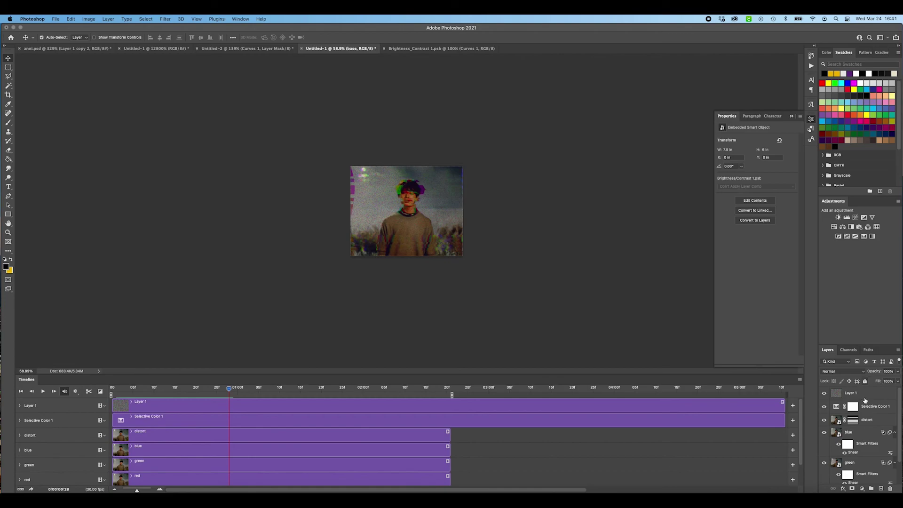
- Compare the TV design with the glitch document and play more of the new clip
click(222, 47)
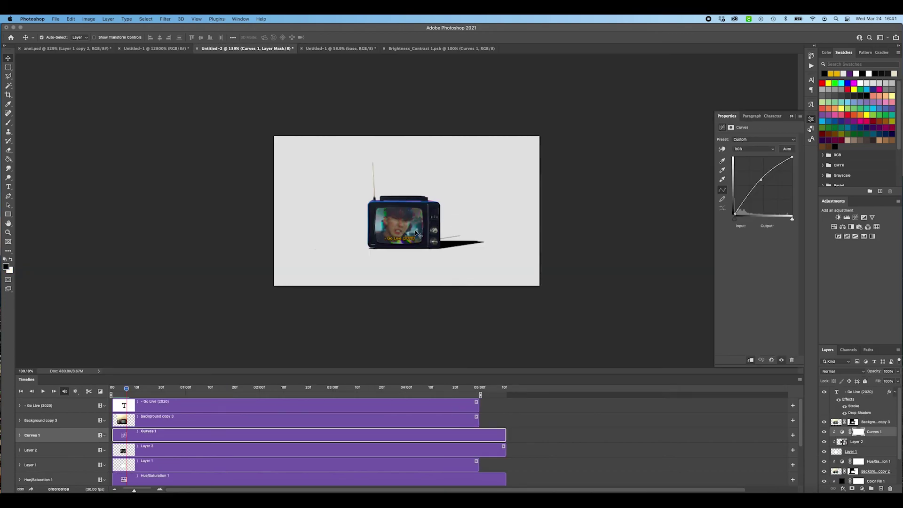
scroll(407, 228, up, 3)
scroll(449, 203, down, 1)
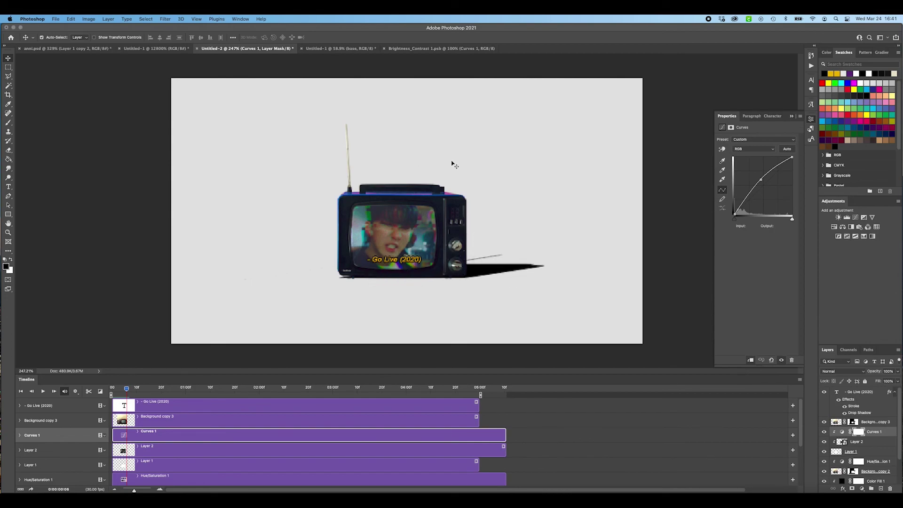
click(365, 49)
scroll(398, 208, down, 1)
key(space)
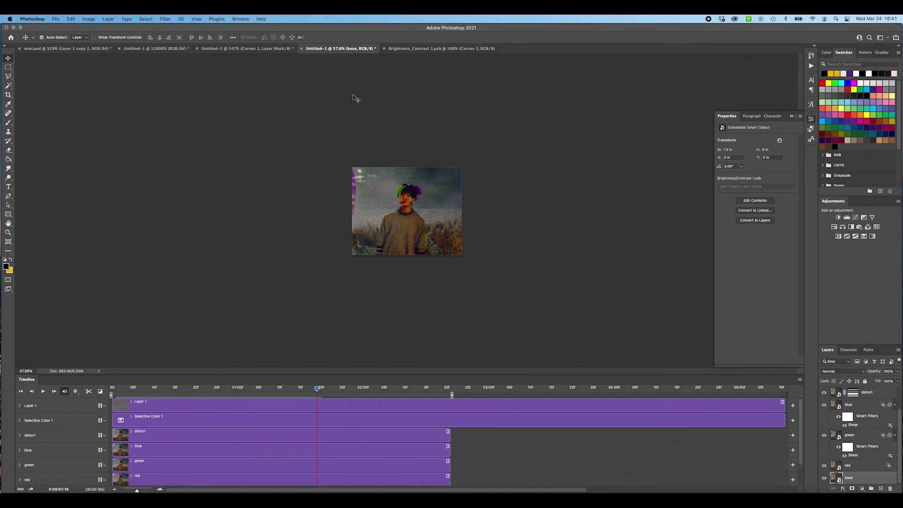
- Change the TV design's background fill, Color Fill 2, to a muted teal green
click(214, 49)
click(610, 276)
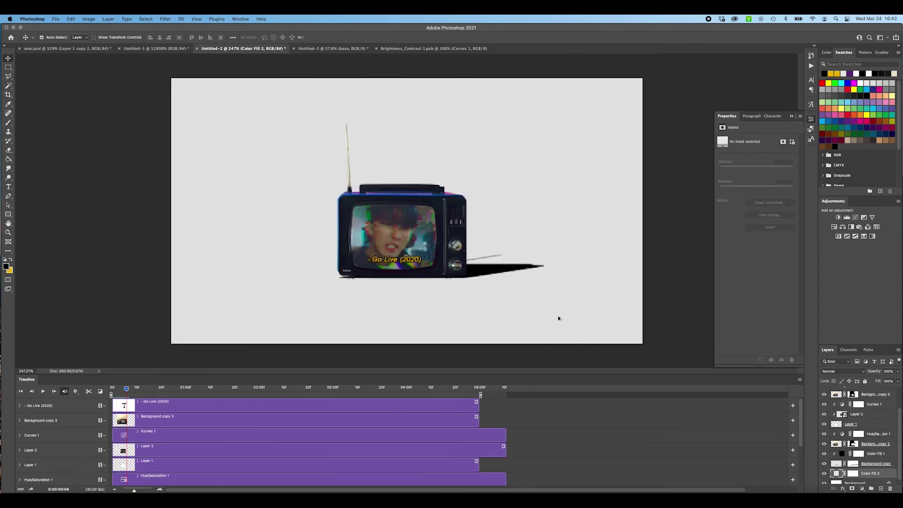
scroll(558, 315, down, 3)
double_click(840, 475)
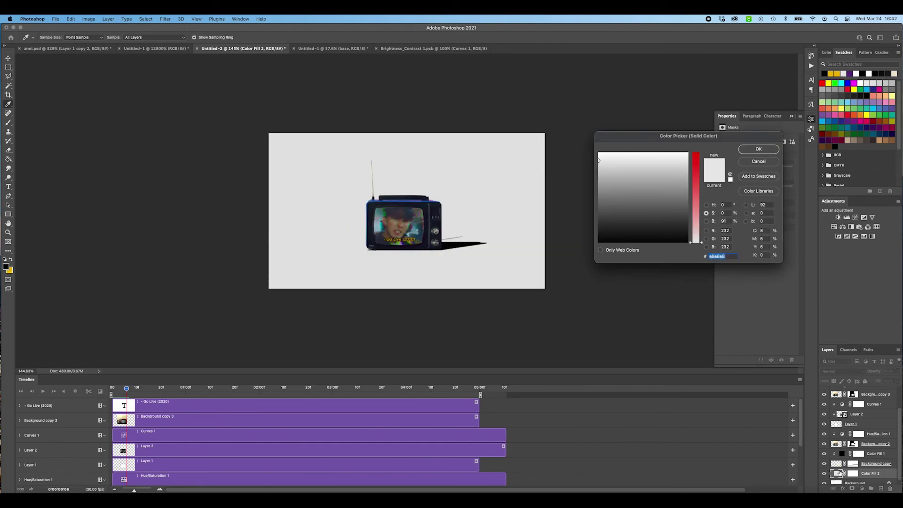
click(698, 165)
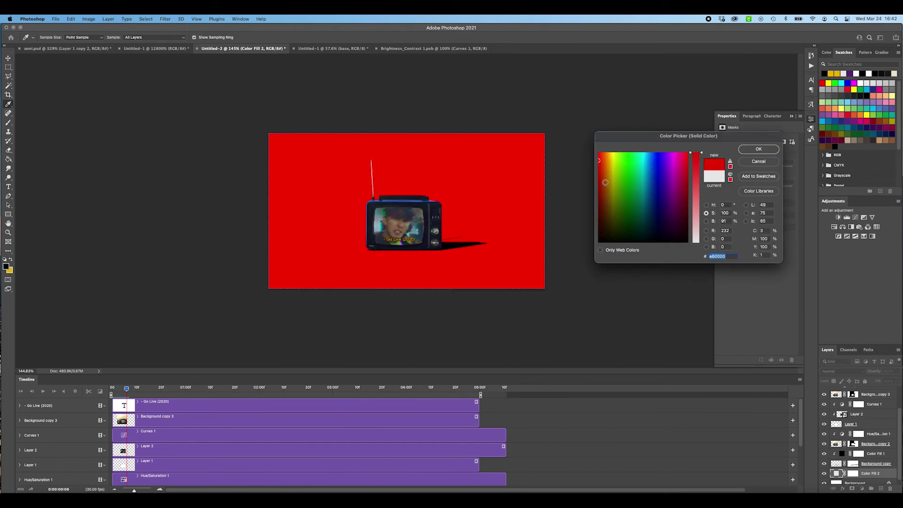
click(608, 179)
drag(699, 162, 698, 170)
click(643, 158)
click(642, 177)
click(643, 177)
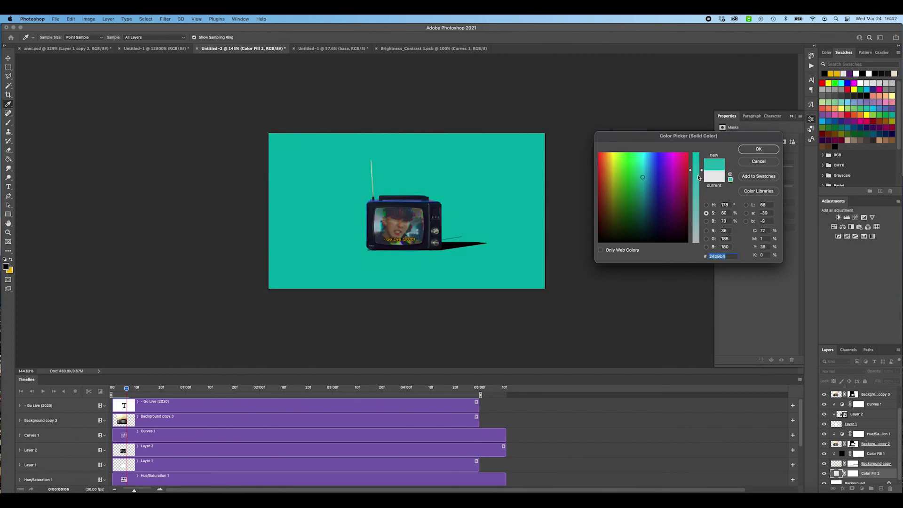
drag(698, 177, 691, 200)
click(659, 173)
click(640, 176)
click(759, 150)
- Set the TV's shadow layer, Background copy, to the Darken blend mode and reduce its fill to about 35%
scroll(470, 175, up, 3)
key(v)
click(475, 267)
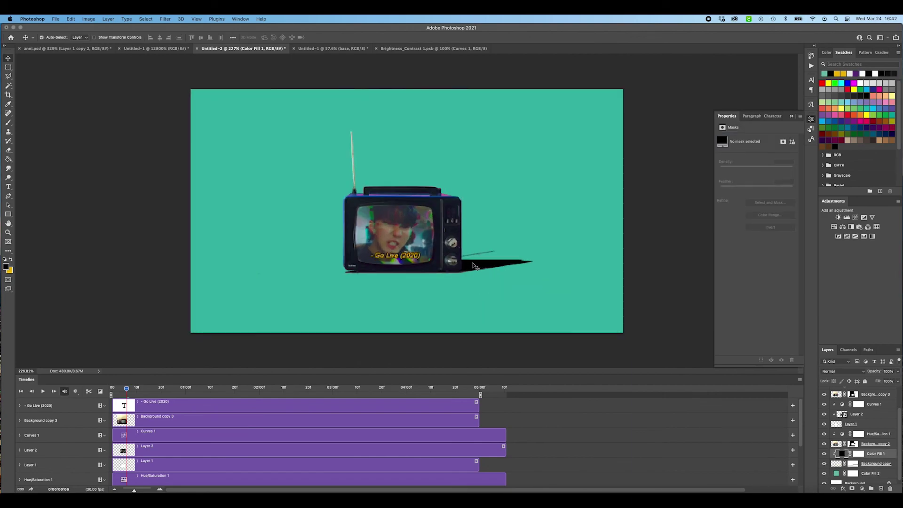
click(870, 465)
click(839, 371)
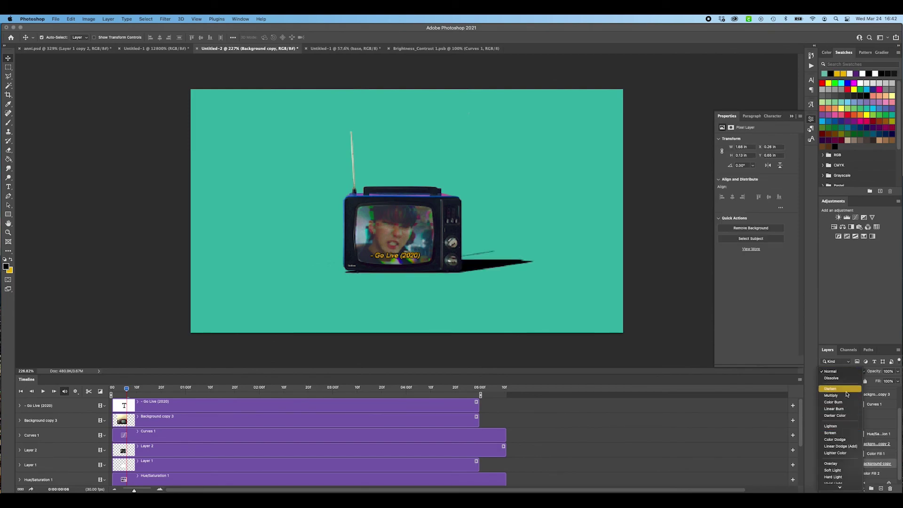
click(842, 471)
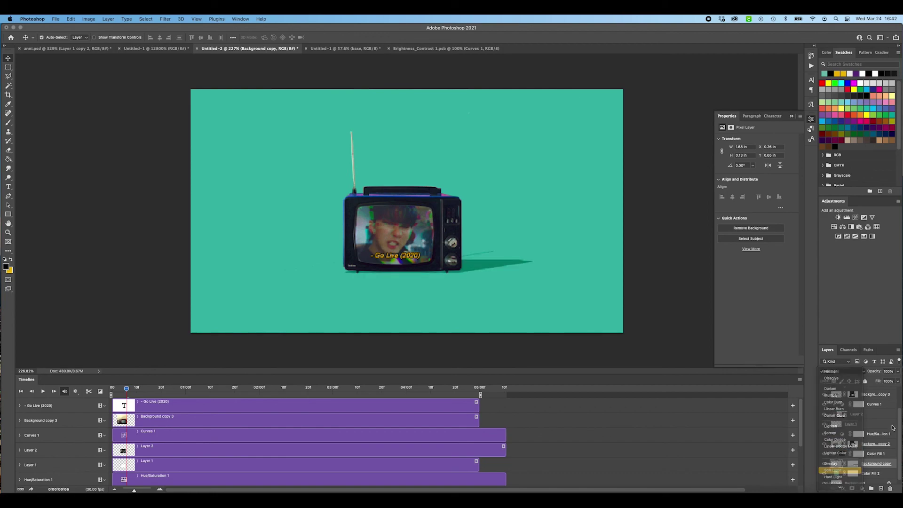
scroll(474, 226, down, 2)
click(837, 371)
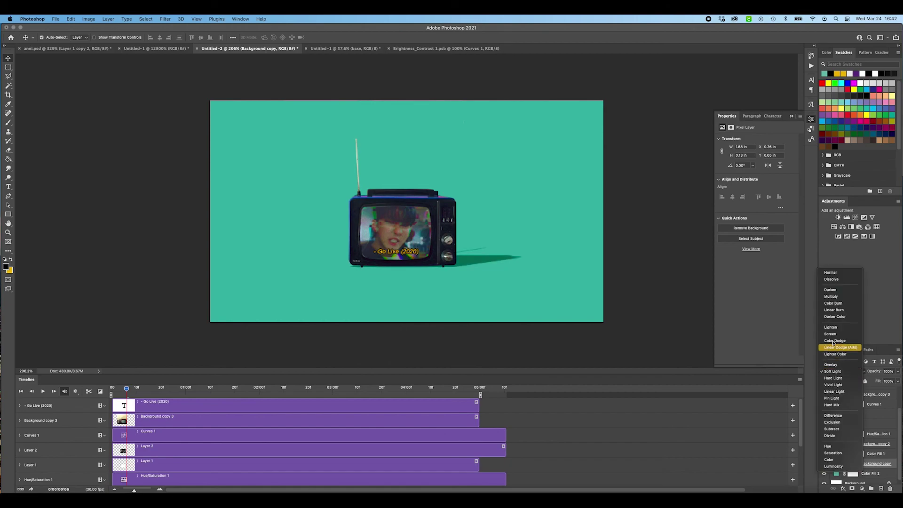
key(Return)
click(898, 381)
drag(897, 390, 876, 391)
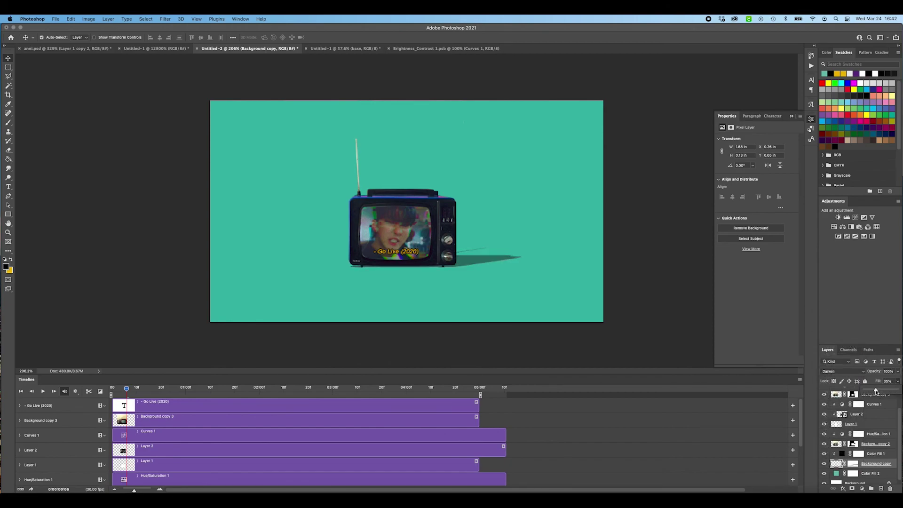
click(793, 117)
click(706, 277)
- Shift the Reds hue in the TV's Hue/Saturation adjustment until the blue trim turns orange-yellow
scroll(649, 265, down, 3)
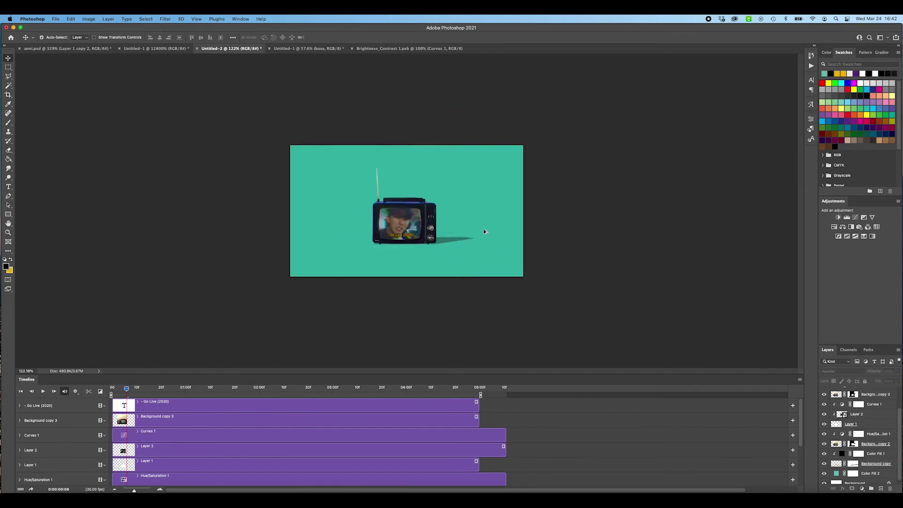
scroll(485, 232, up, 3)
scroll(856, 433, down, 1)
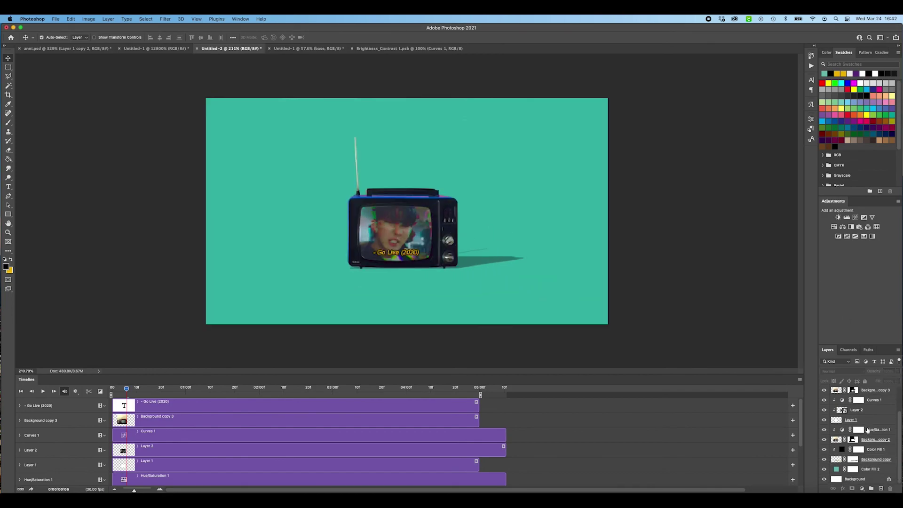
click(842, 429)
click(748, 149)
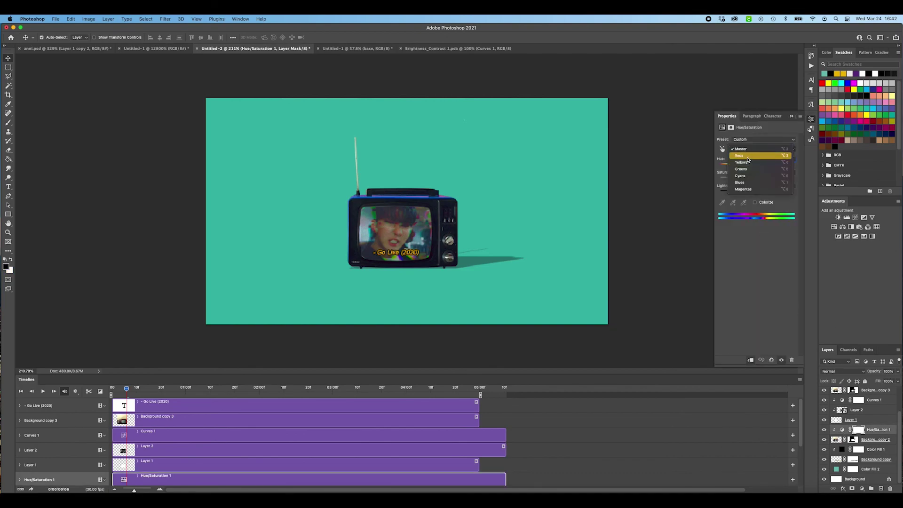
click(748, 157)
click(772, 167)
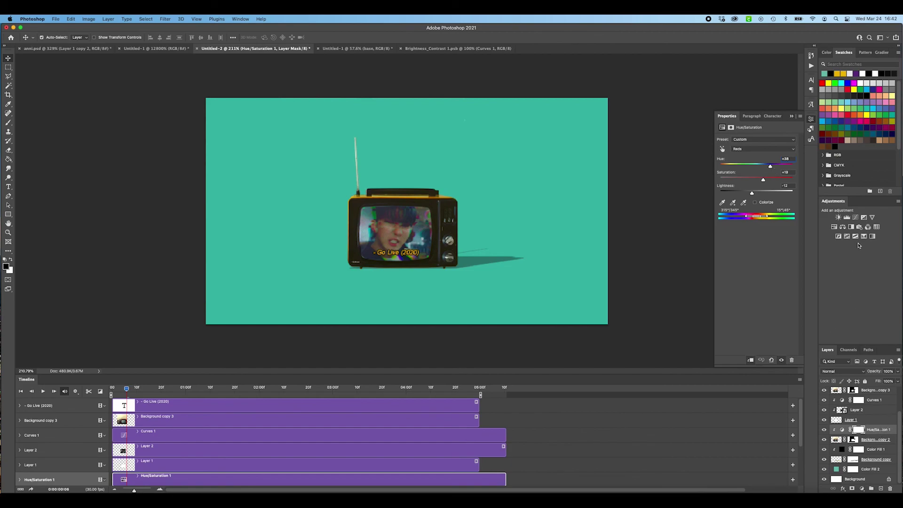
- Add a Selective Color adjustment clipped to the TV and set the black amount of its Blacks to +58%
click(872, 236)
right_click(879, 431)
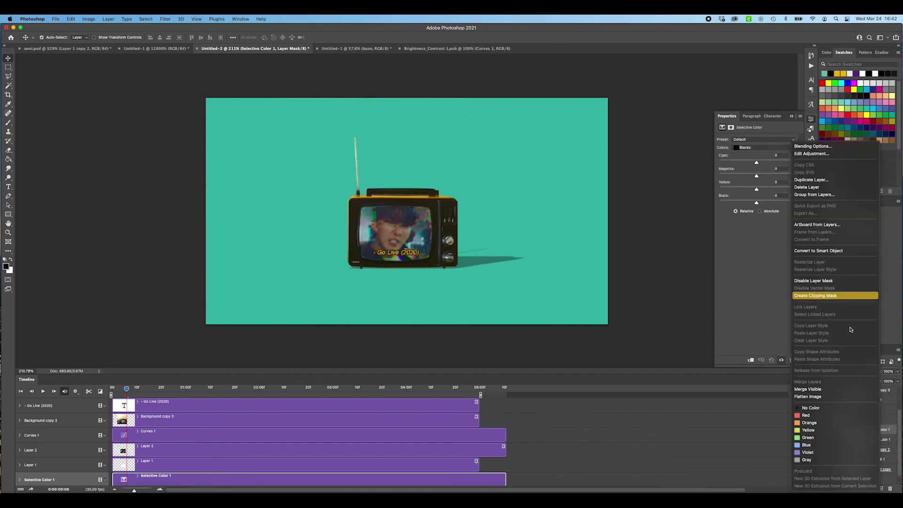
click(832, 295)
drag(774, 203, 777, 202)
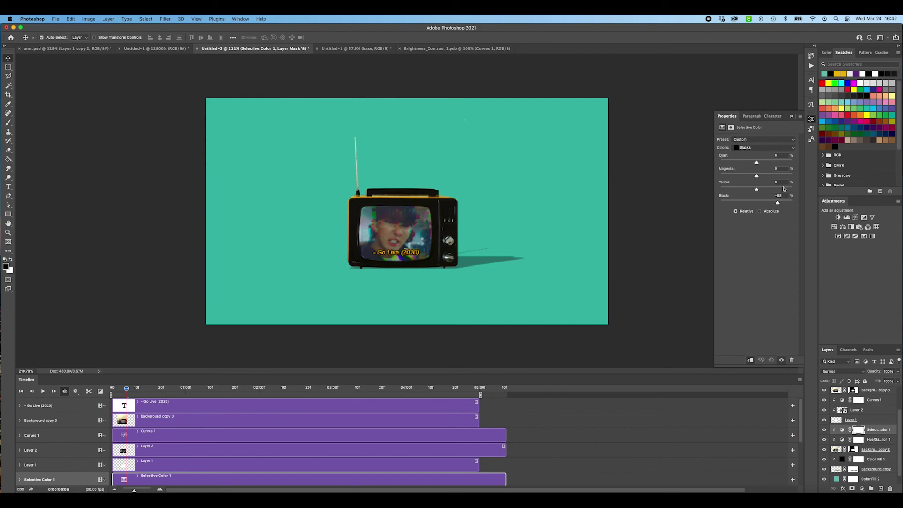
click(791, 117)
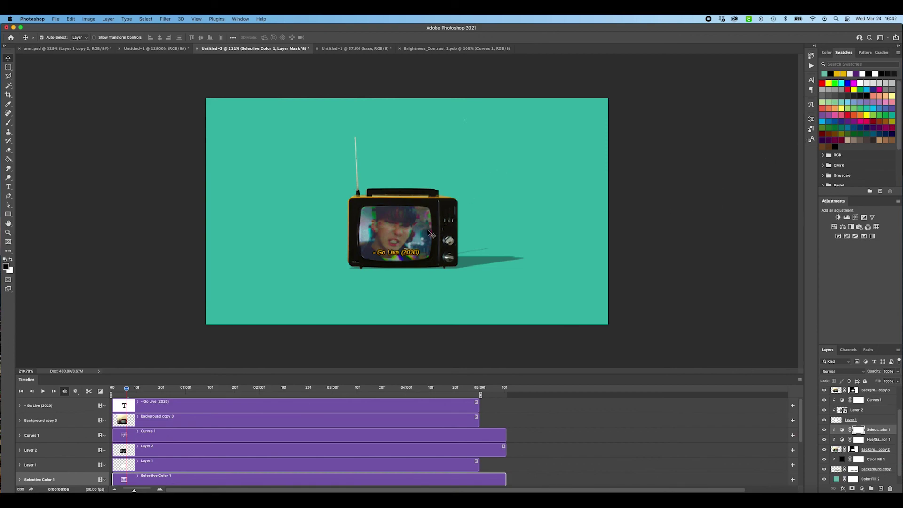
- Compare the recoloured TV design with the glitch document and examine the new clip's glitch effect up close
click(375, 52)
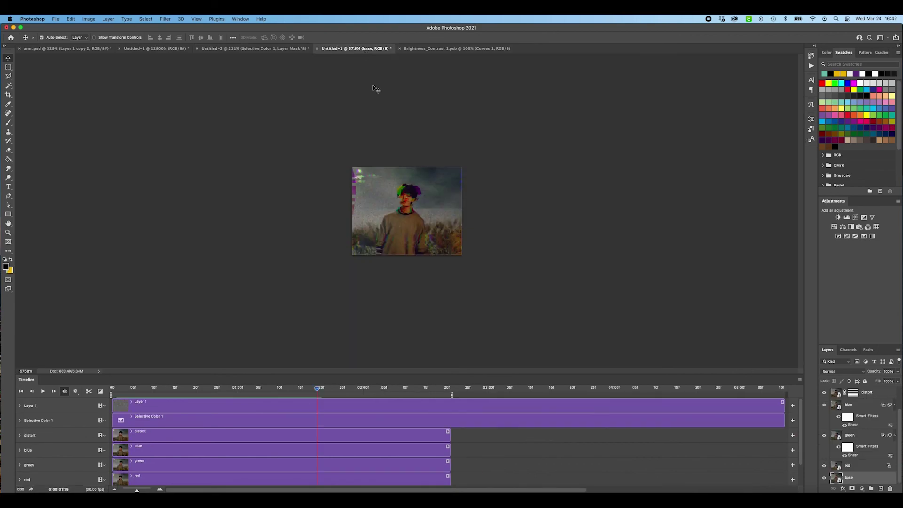
click(245, 50)
scroll(459, 155, down, 2)
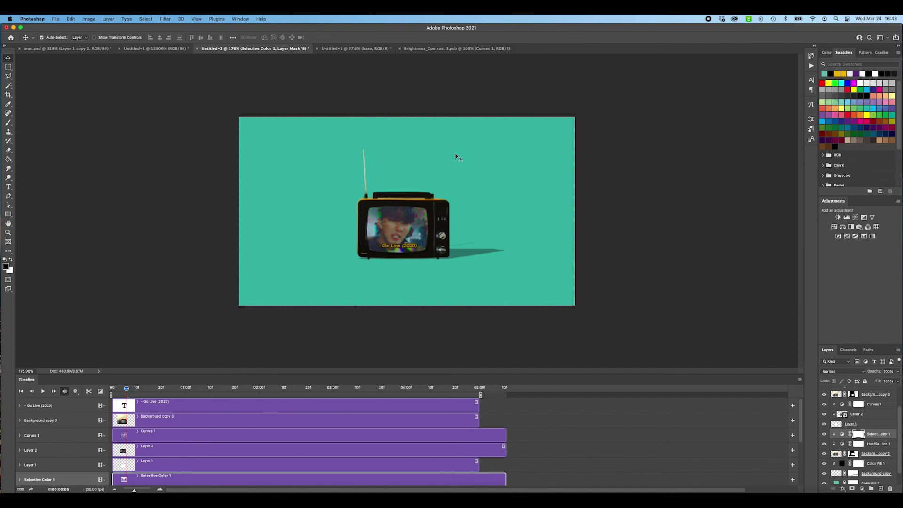
click(347, 48)
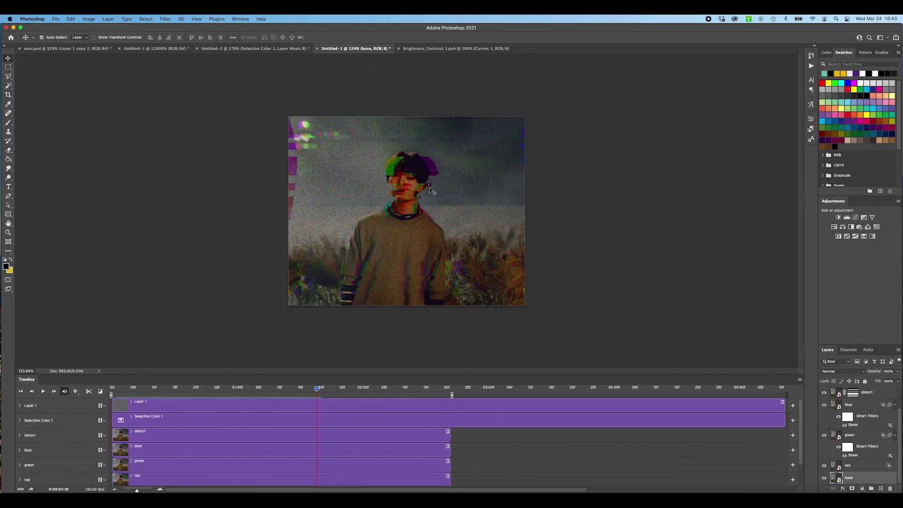
scroll(868, 443, up, 2)
scroll(868, 443, down, 2)
scroll(433, 215, down, 3)
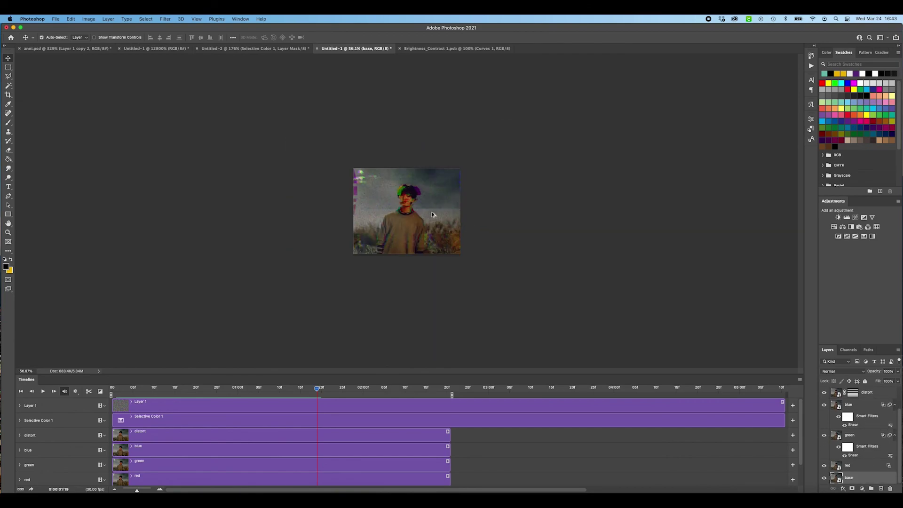
scroll(432, 215, up, 5)
scroll(432, 215, down, 2)
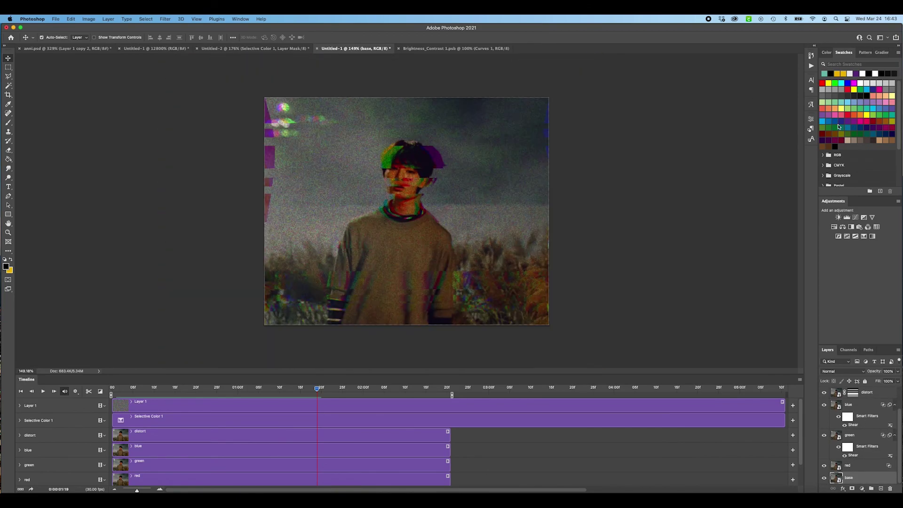